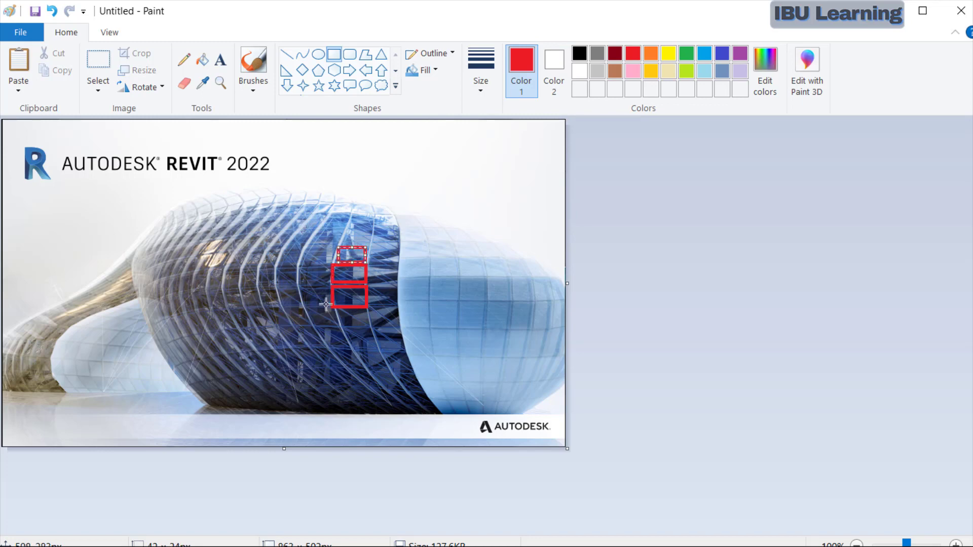
Paint a short red freehand brush mark over a façade panel on the splash image
left_click(253, 65)
left_click_drag(335, 202, 326, 226)
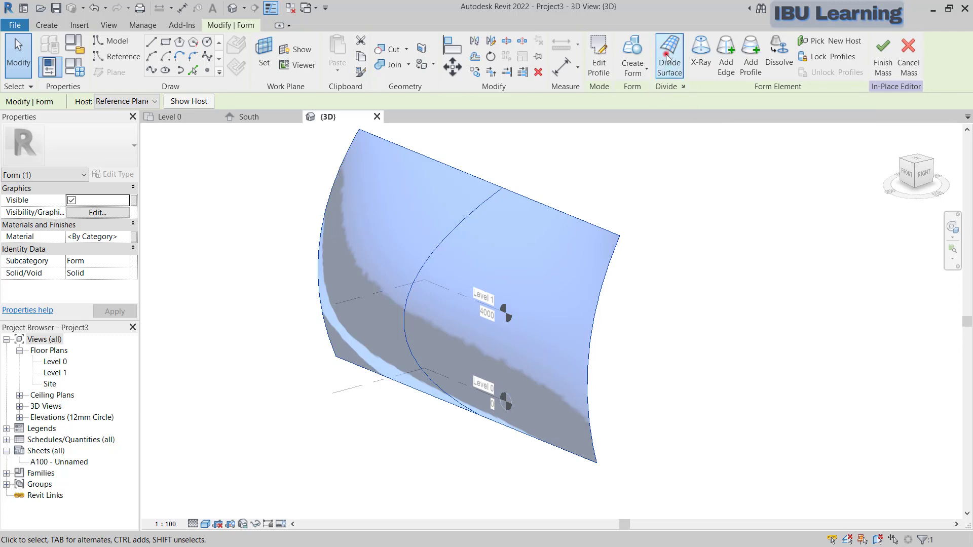
Divide the curved form's surface and set its tile pattern to Triangle Step (bent)
left_click(667, 58)
middle_click_drag(405, 375, 532, 393, "shift")
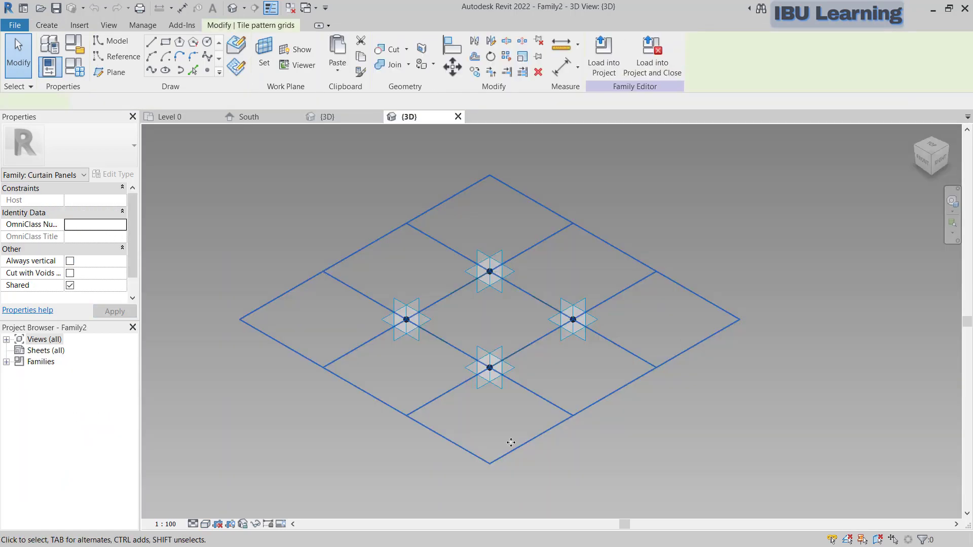
left_click(511, 442)
left_click(85, 145)
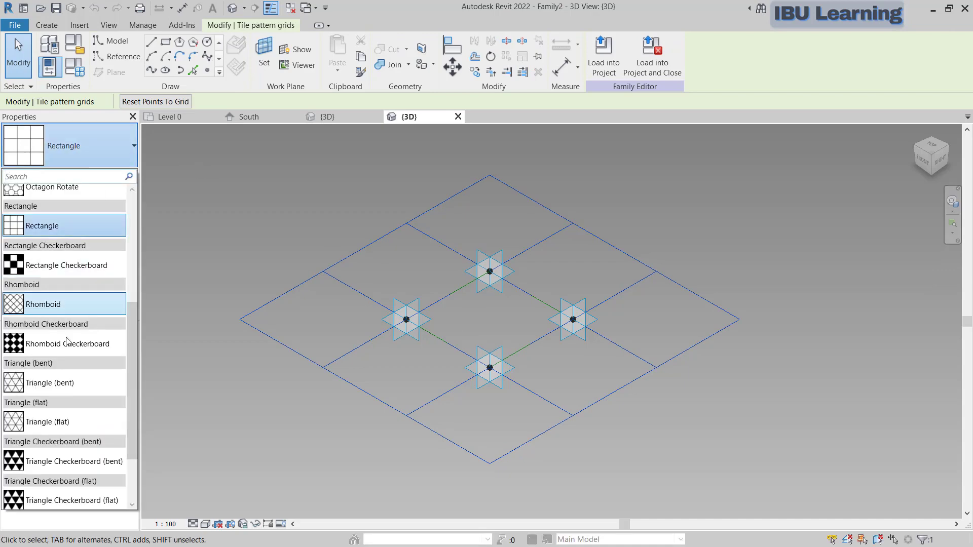
left_click(56, 383)
left_click(81, 146)
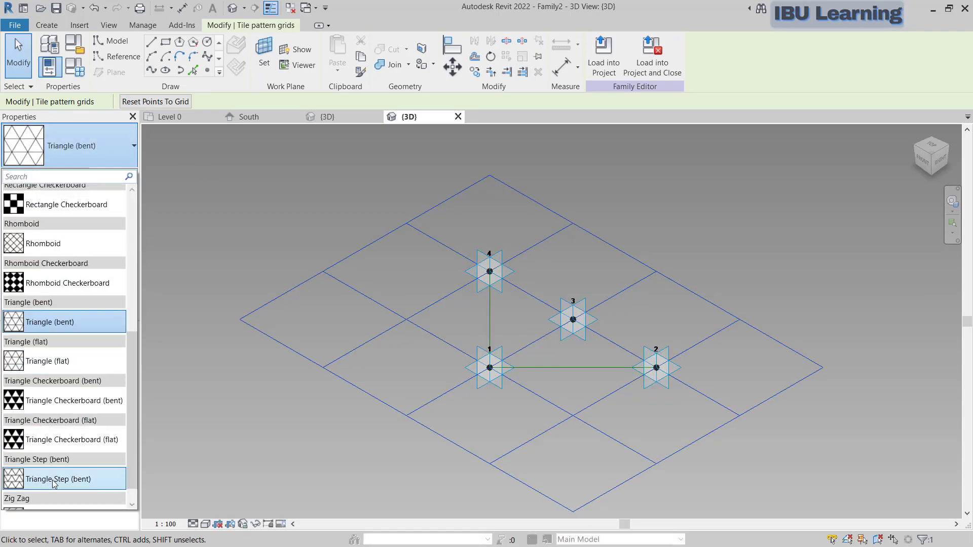
left_click(55, 482)
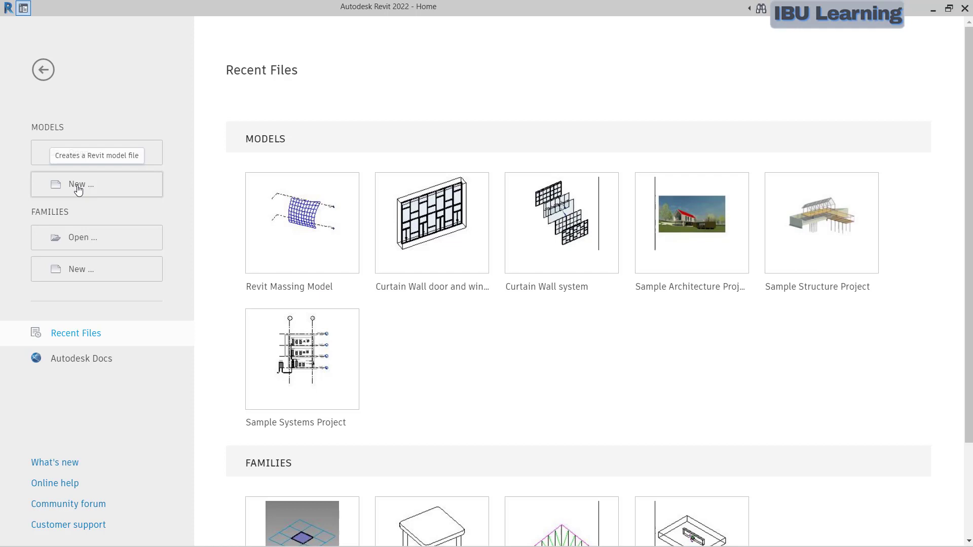
Create a new project from the Architectural Template
left_click(85, 187)
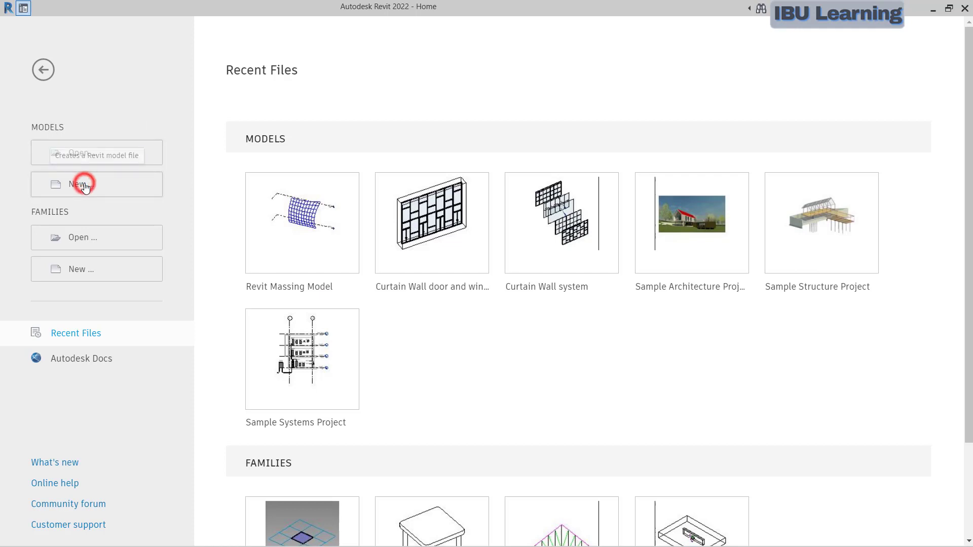
left_click(448, 252)
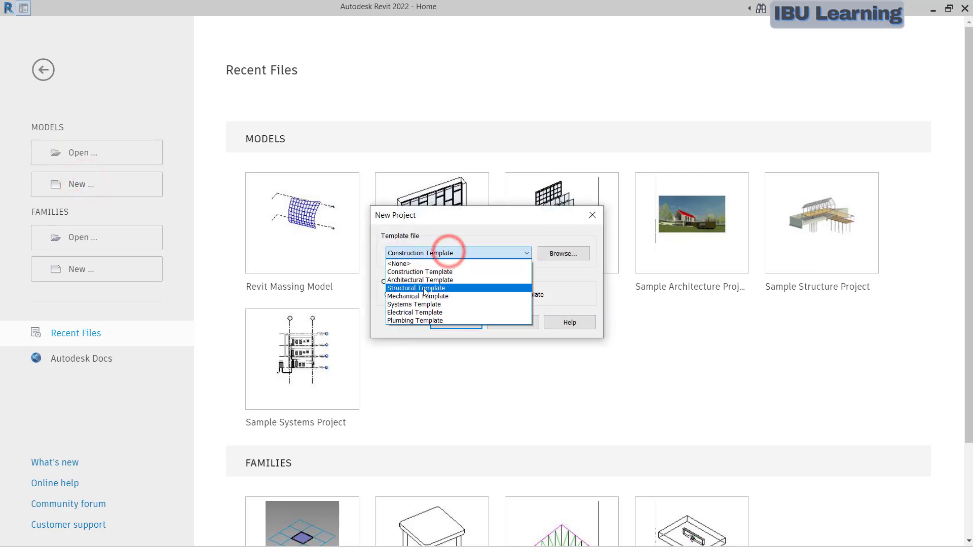
left_click(418, 281)
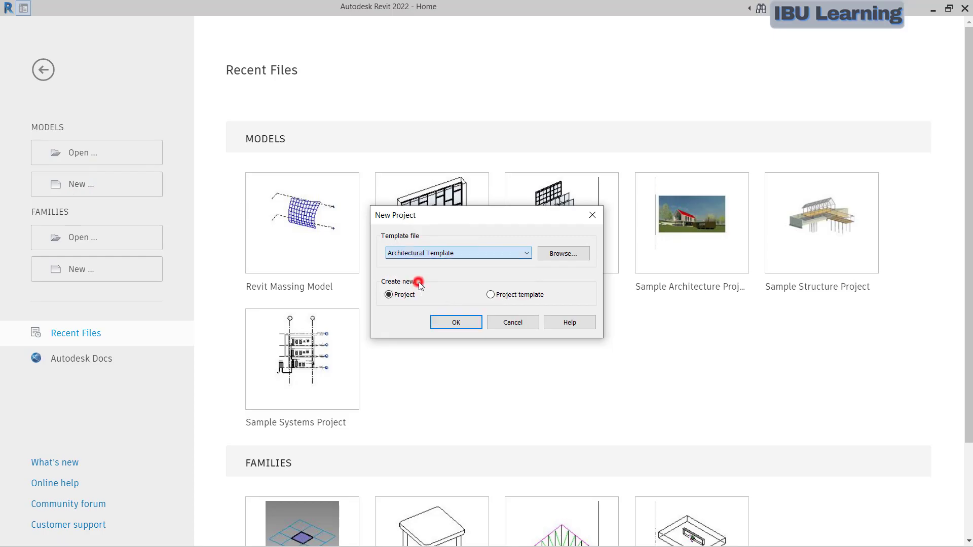
left_click(454, 323)
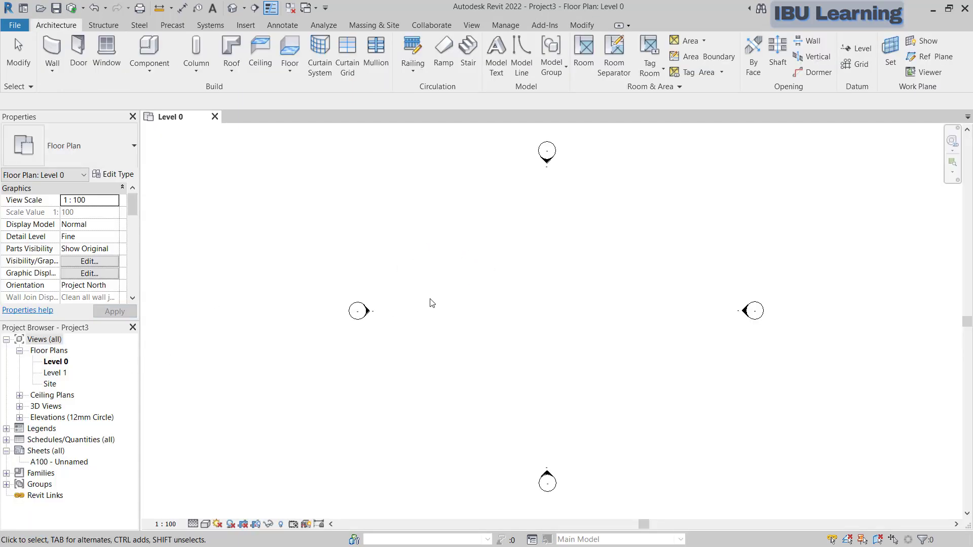
Draw a horizontal reference plane across the Level 0 plan toward the right elevation marker
left_click(923, 58)
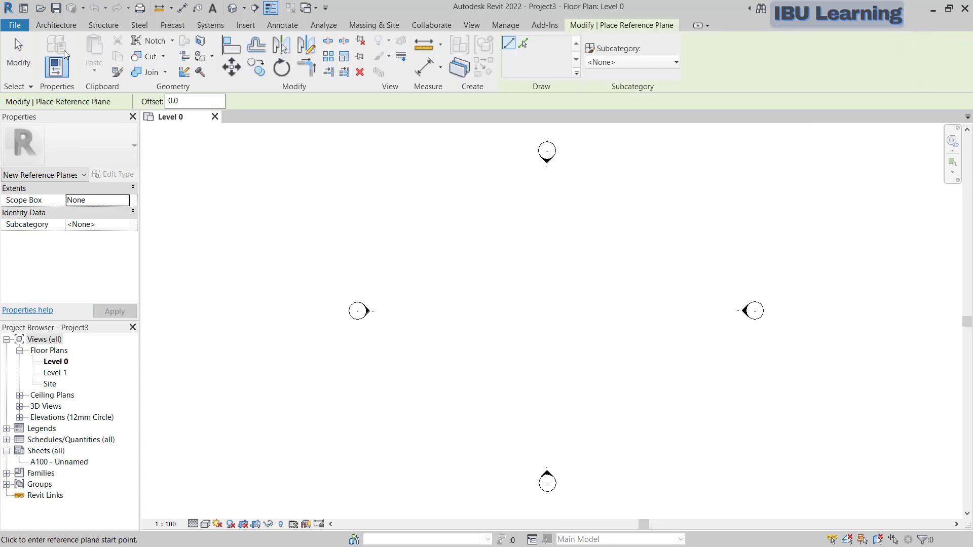
left_click(420, 309)
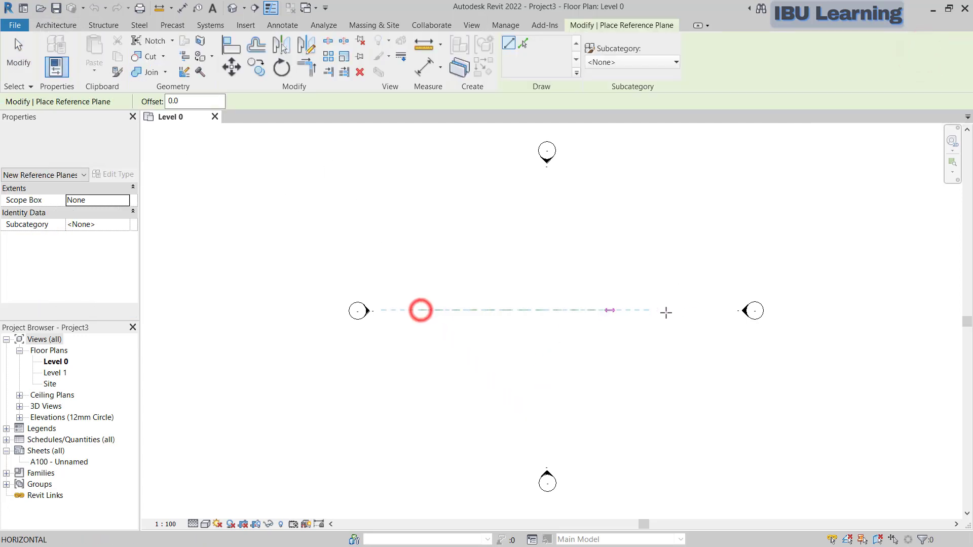
left_click(712, 311)
key("Escape")
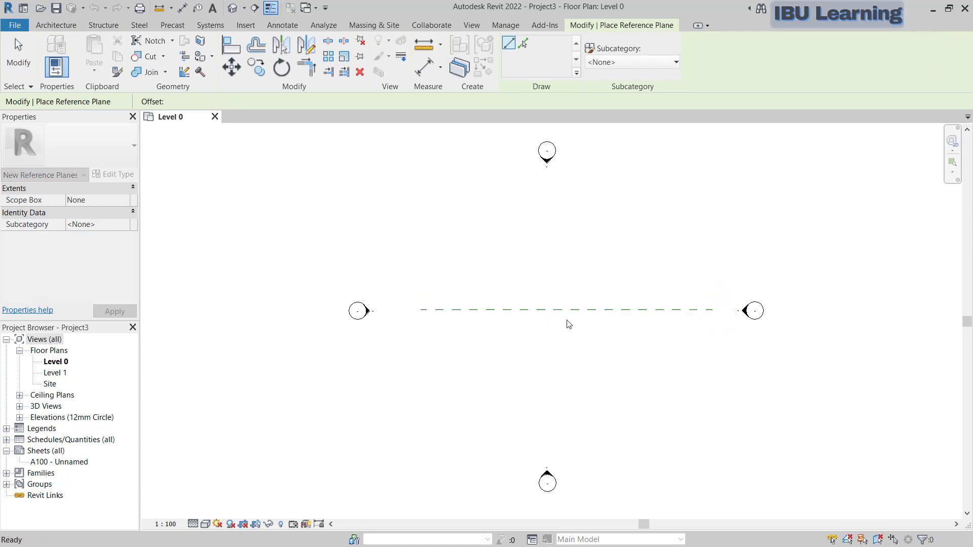
key("Escape")
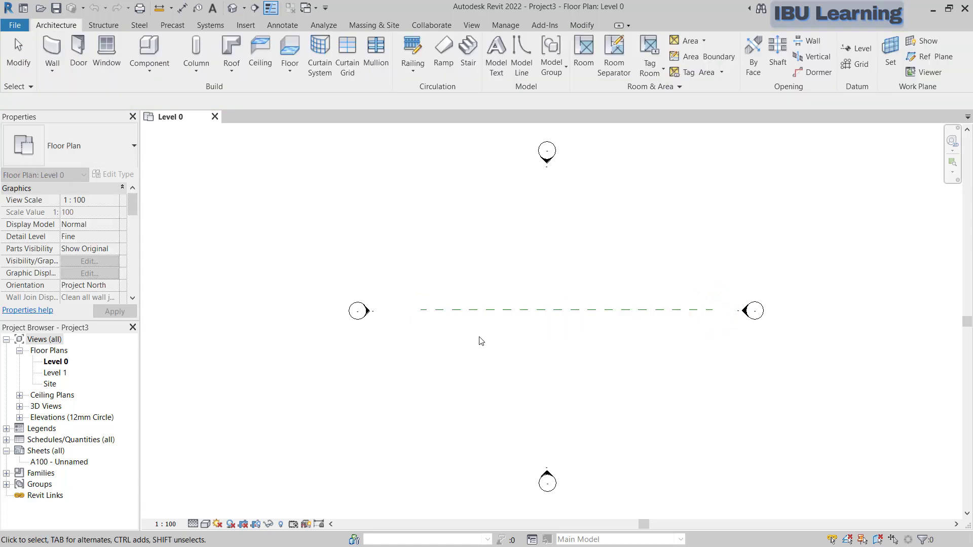
scroll(488, 350, "up", 2)
middle_click_drag(517, 328, 368, 338)
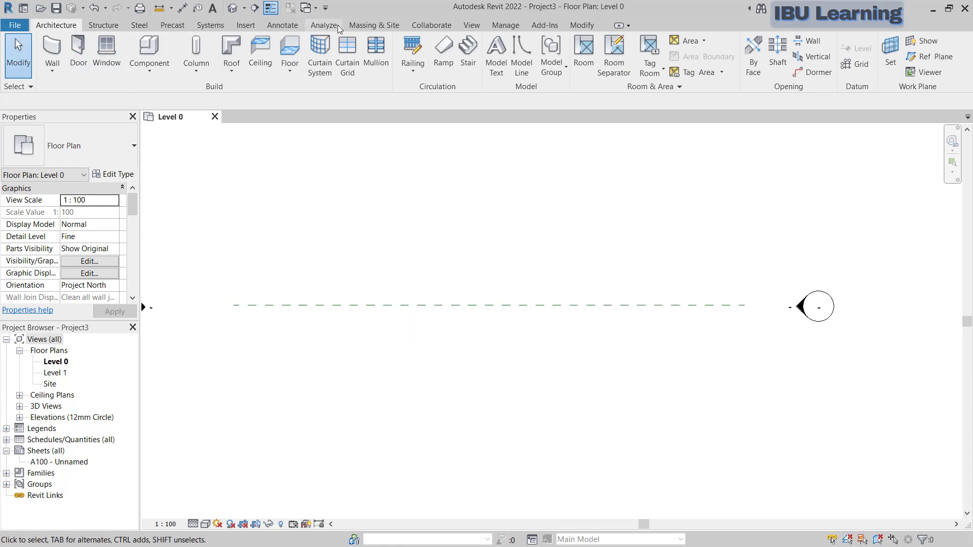
Create an in-place mass named Mass 1 and switch to placing reference points
left_click(362, 26)
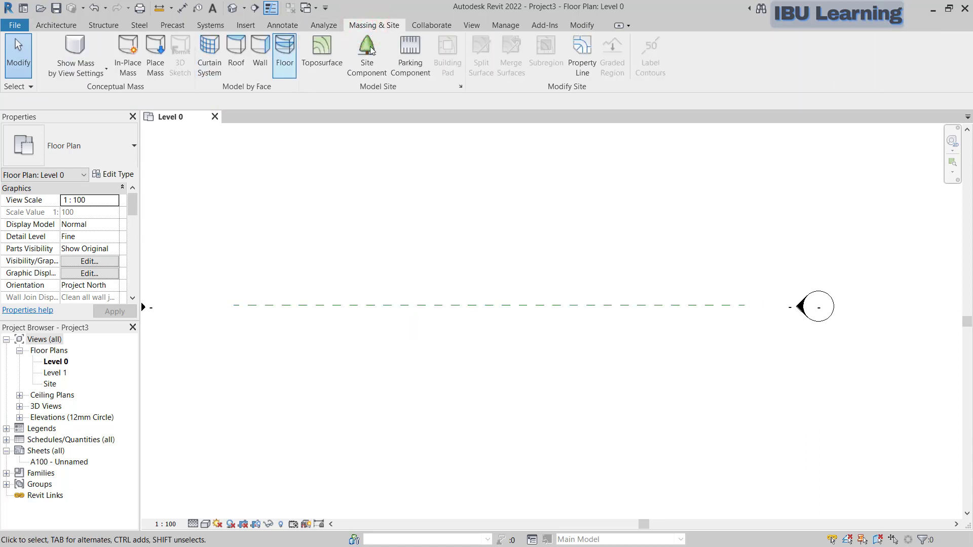
left_click(131, 68)
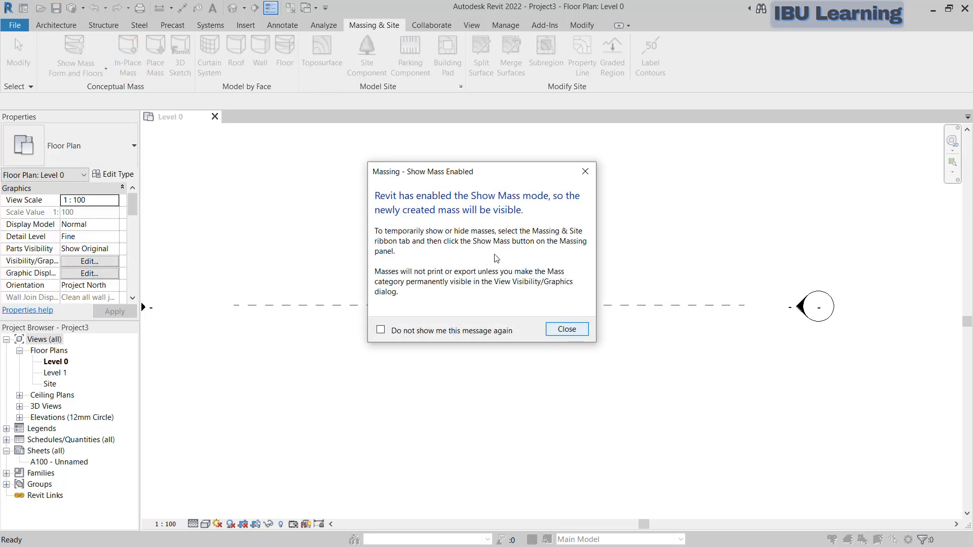
left_click(557, 330)
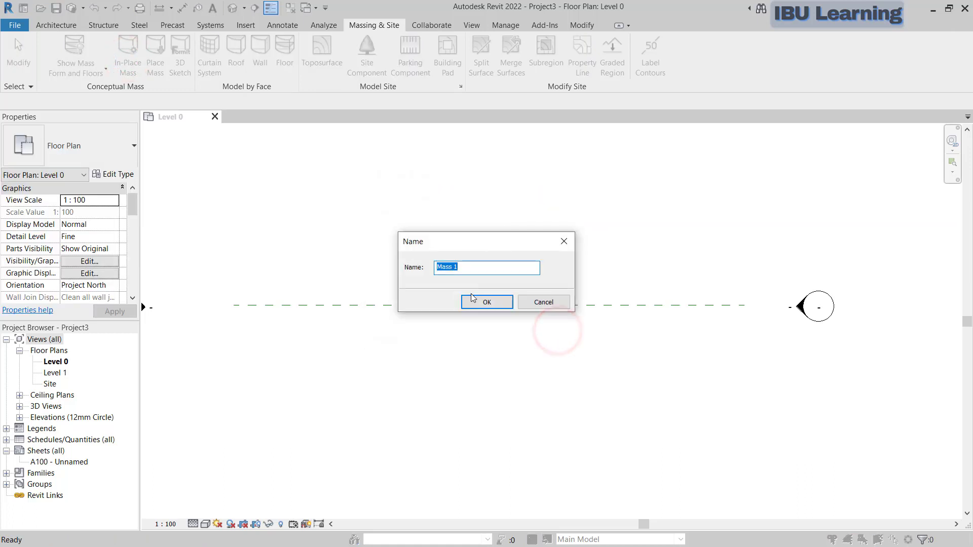
left_click(485, 303)
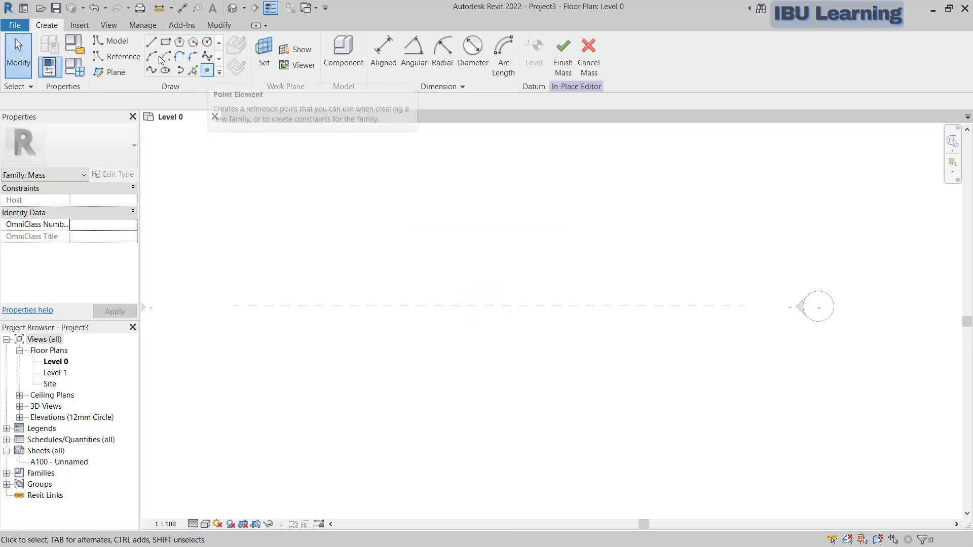
left_click(112, 43)
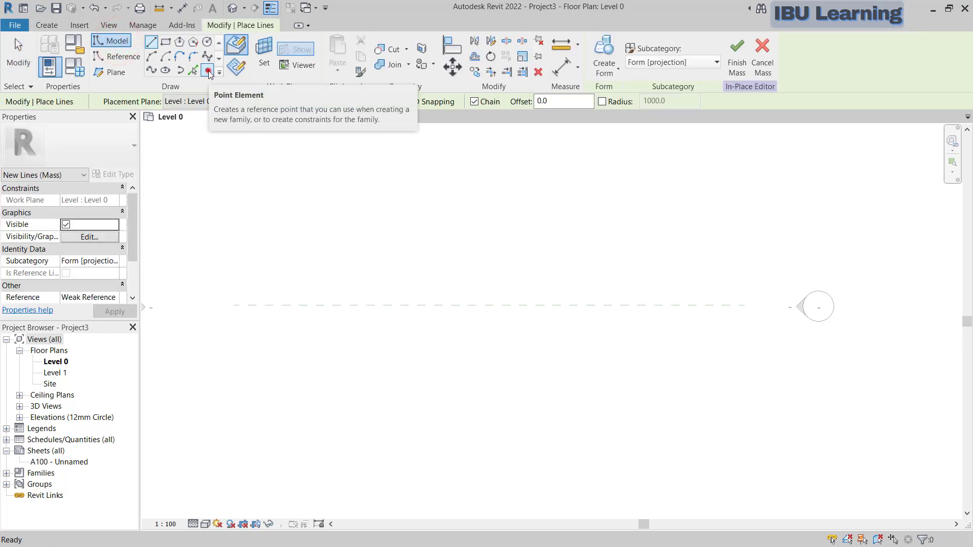
left_click(208, 72)
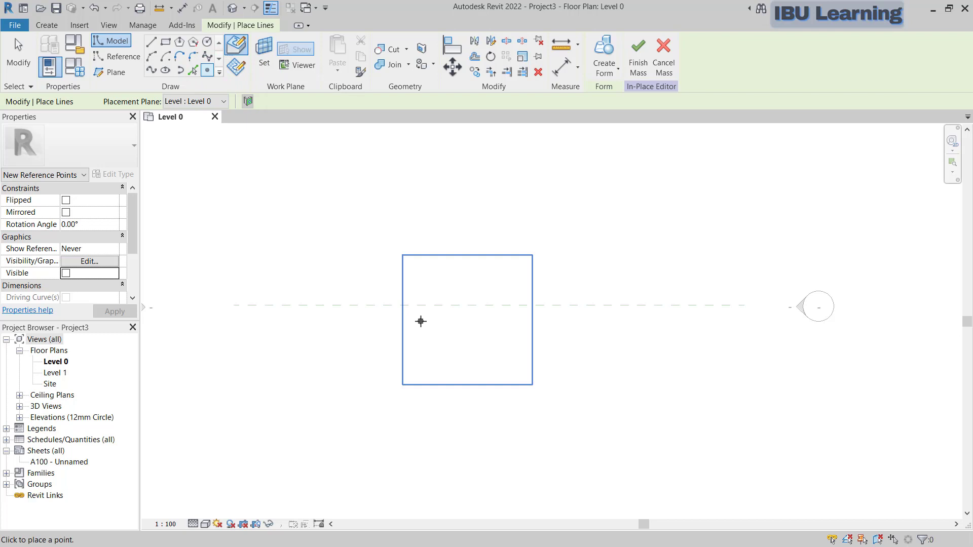
Set the mass work plane to the horizontal reference plane and open Elevation: South
left_click(253, 163)
left_click(265, 63)
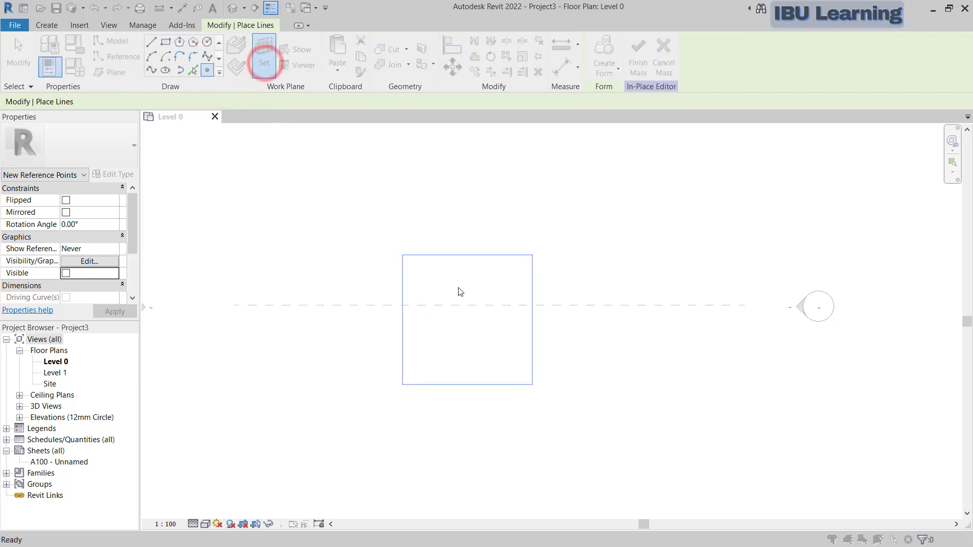
left_click(471, 279)
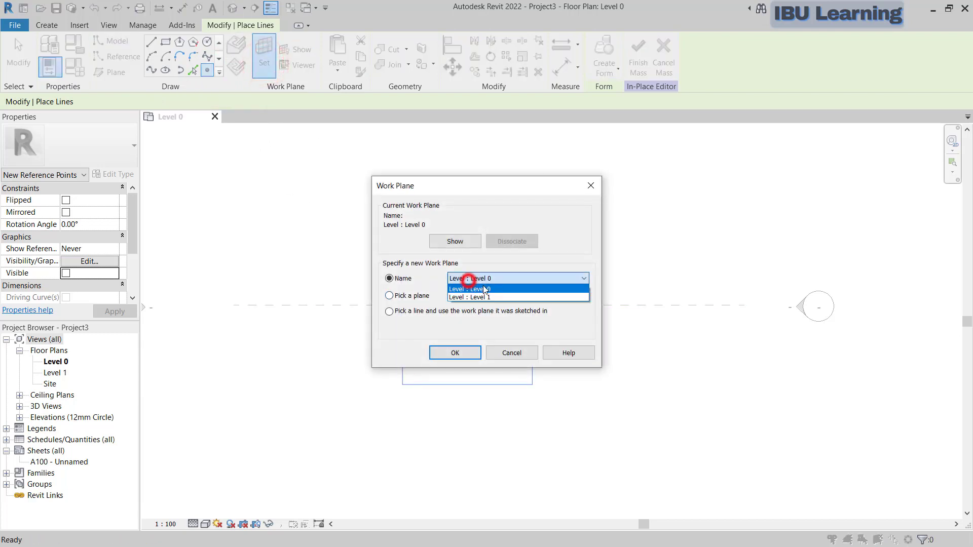
left_click(426, 284)
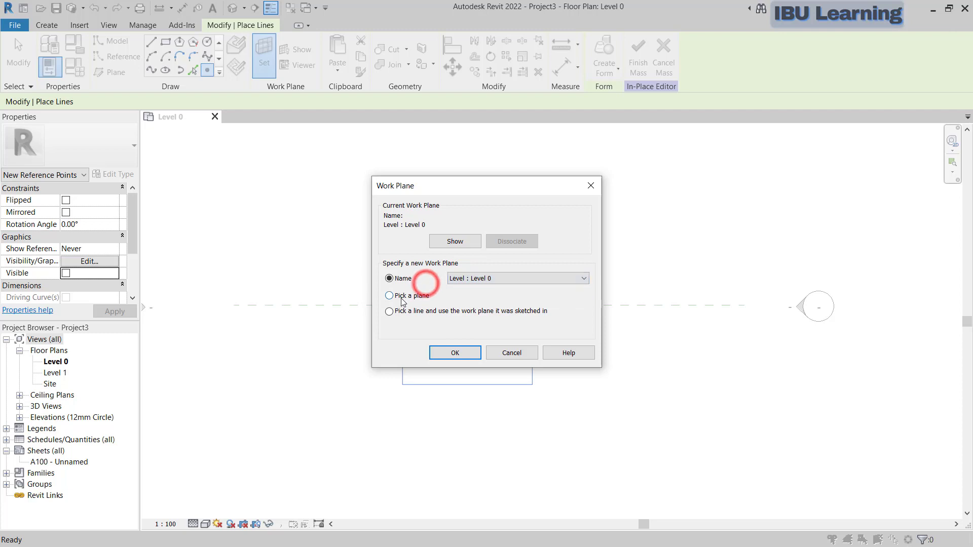
left_click(402, 300)
left_click(455, 353)
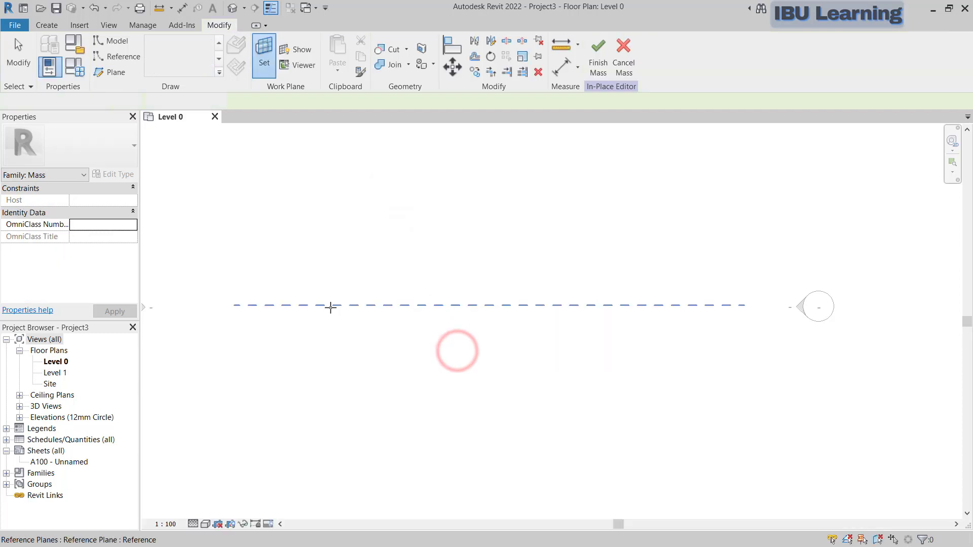
left_click(330, 305)
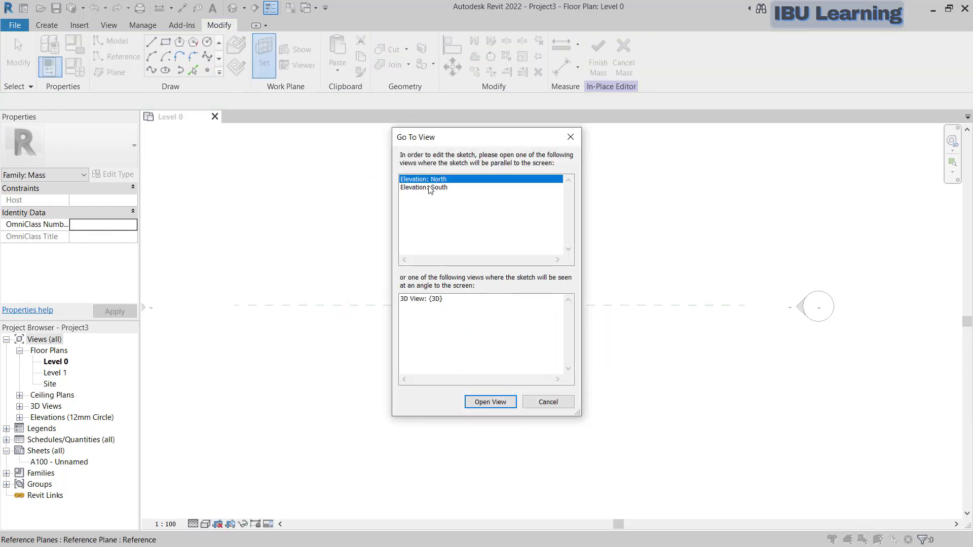
left_click(430, 187)
left_click(481, 402)
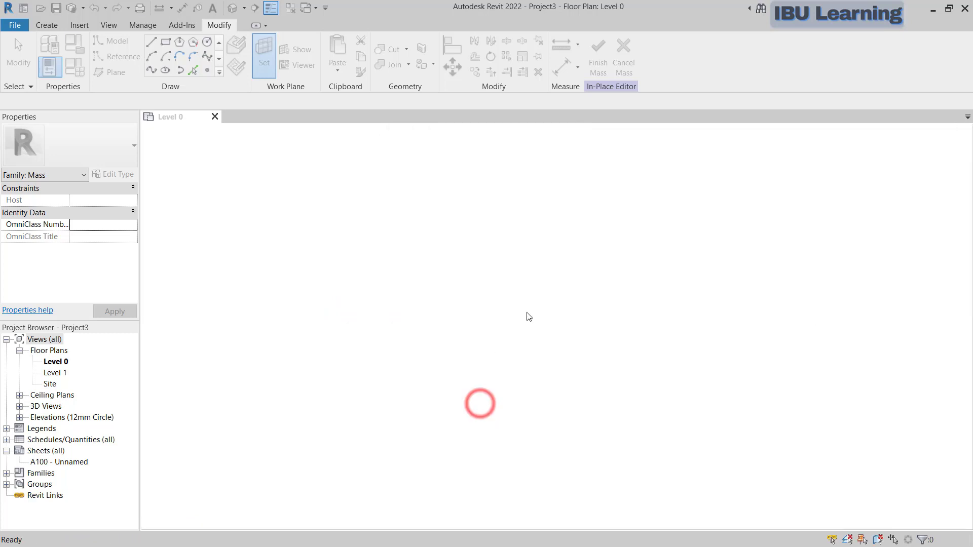
Place three reference points along the Level 0 line in the South elevation
scroll(338, 325, "down", 5)
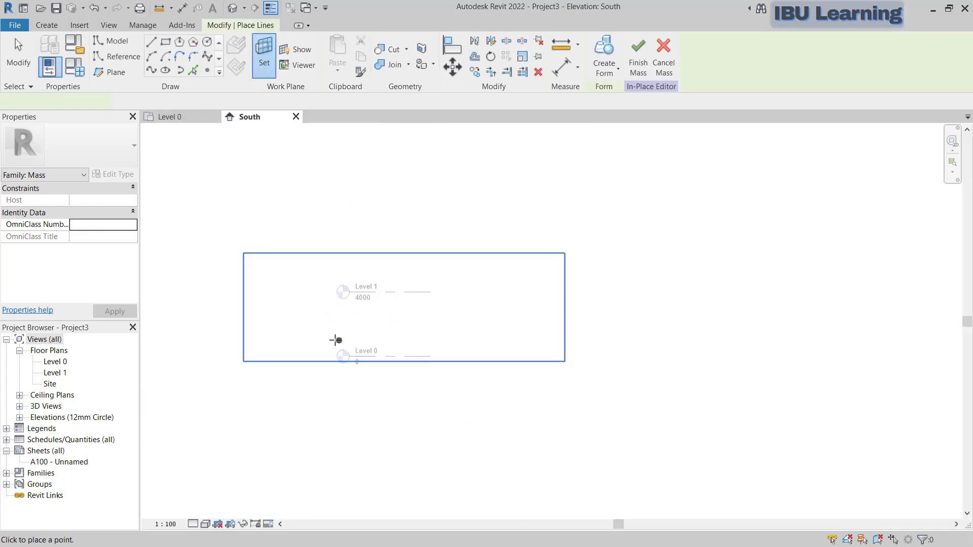
scroll(335, 340, "up", 4)
left_click(389, 374)
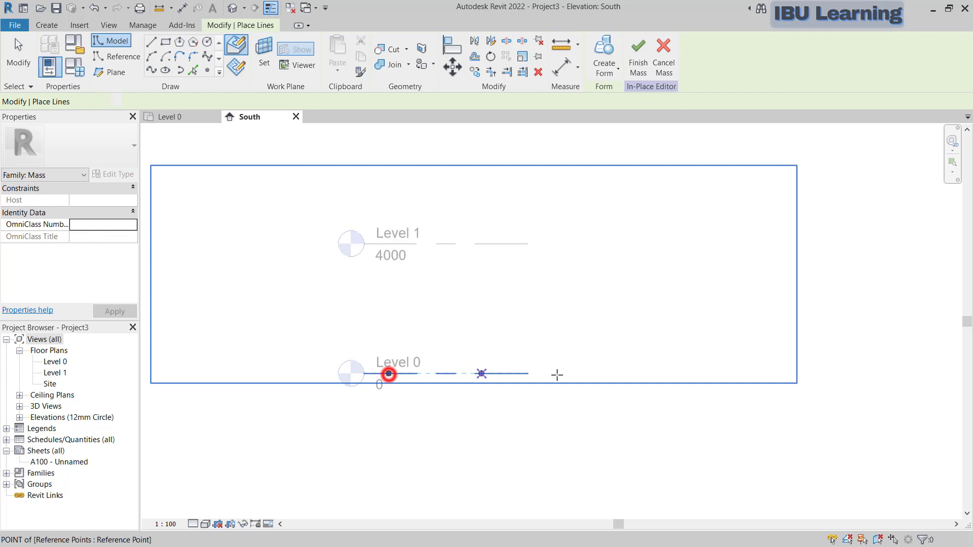
left_click(561, 374)
left_click(732, 373)
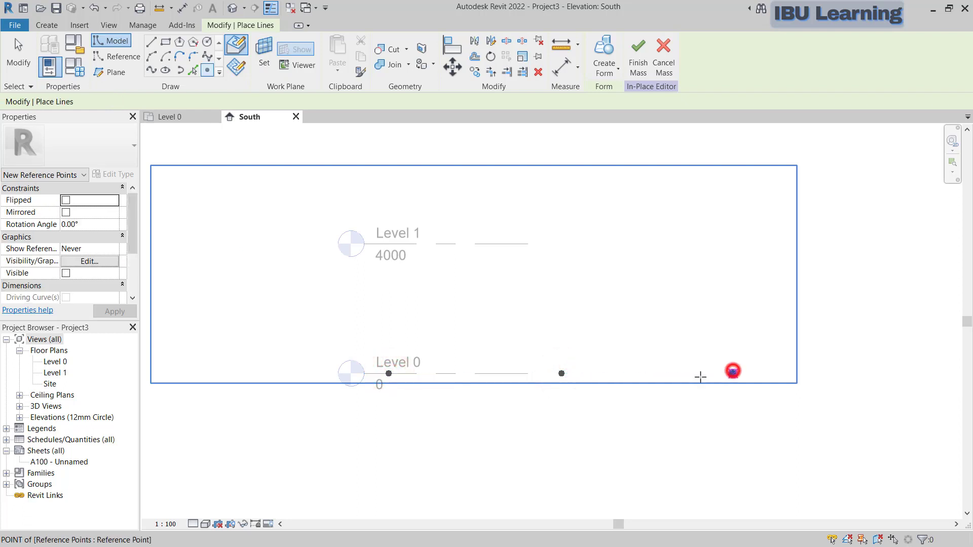
left_click(279, 421)
key("Escape")
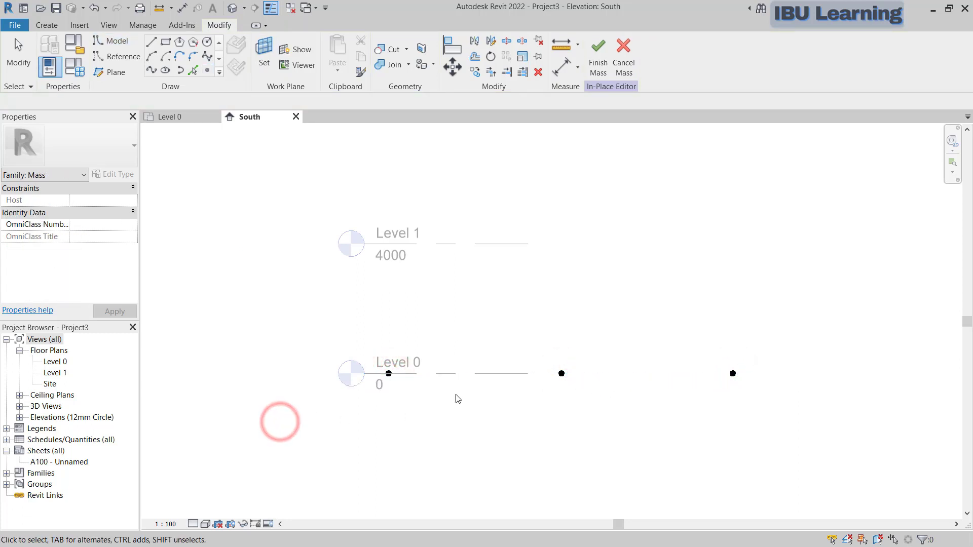
key("Escape")
Window-select the three reference points on Level 0
left_click(561, 376)
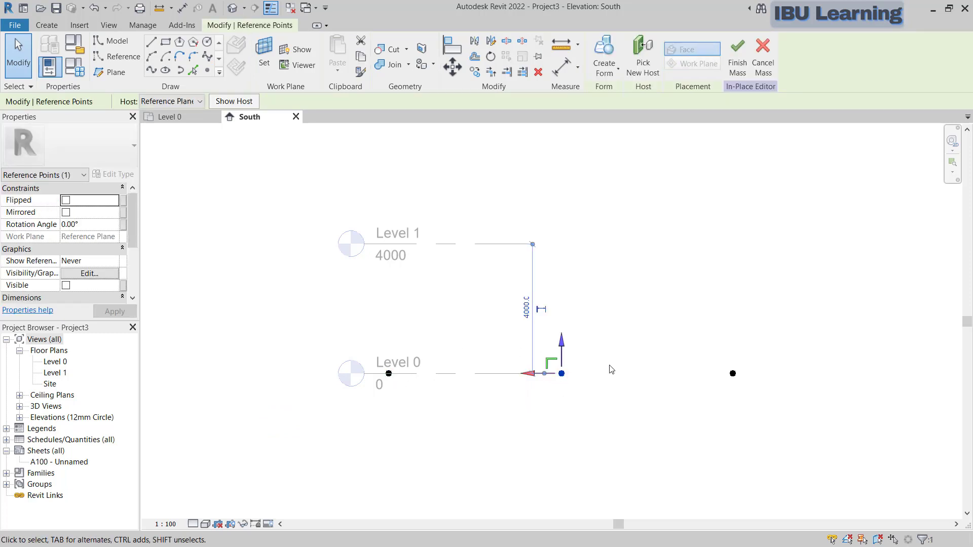
scroll(552, 409, "down", 2)
left_click_drag(400, 363, 711, 406)
scroll(593, 368, "up", 1)
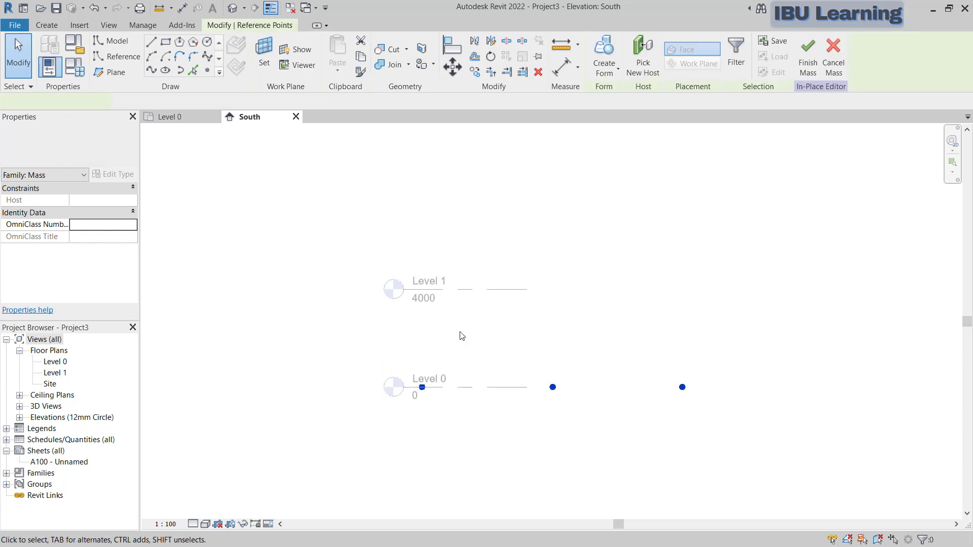
middle_click_drag(560, 358, 528, 393)
scroll(404, 363, "down", 1)
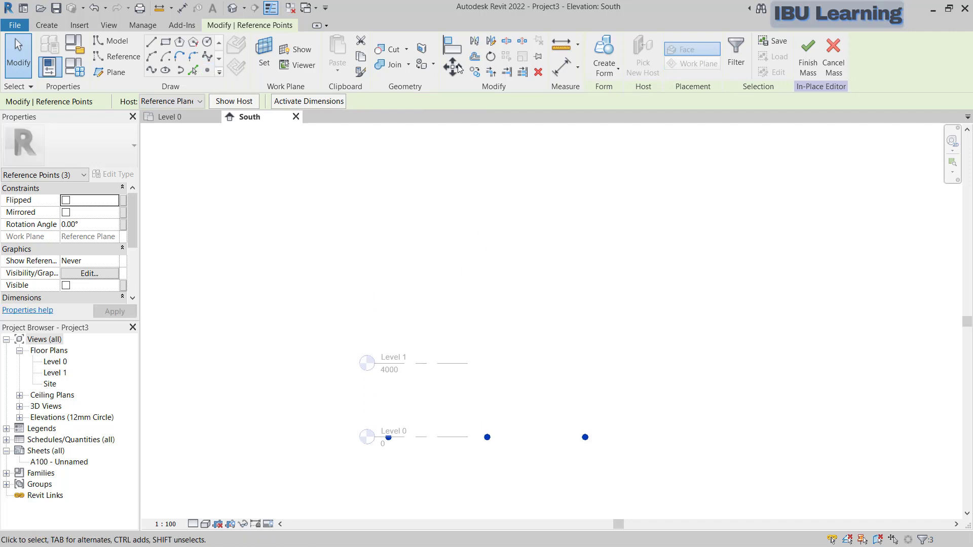
Copy the three points upward twice at 5000 spacing to make three rows
key("c")
key("o")
left_click(534, 384)
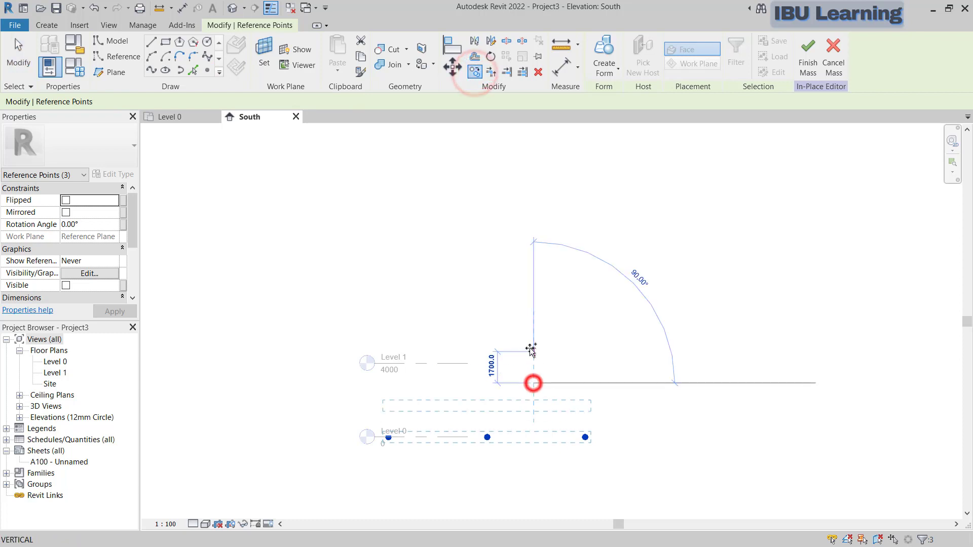
type("5000")
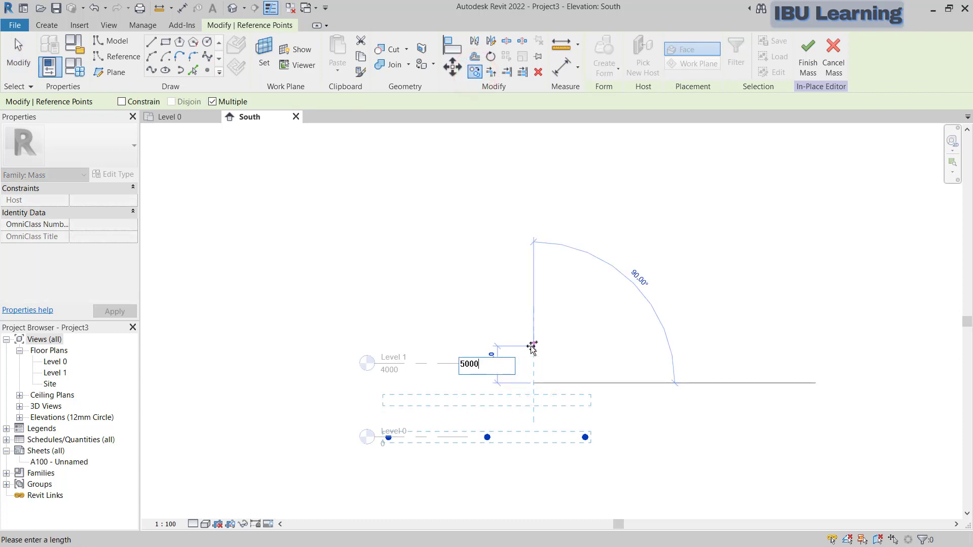
key("Return")
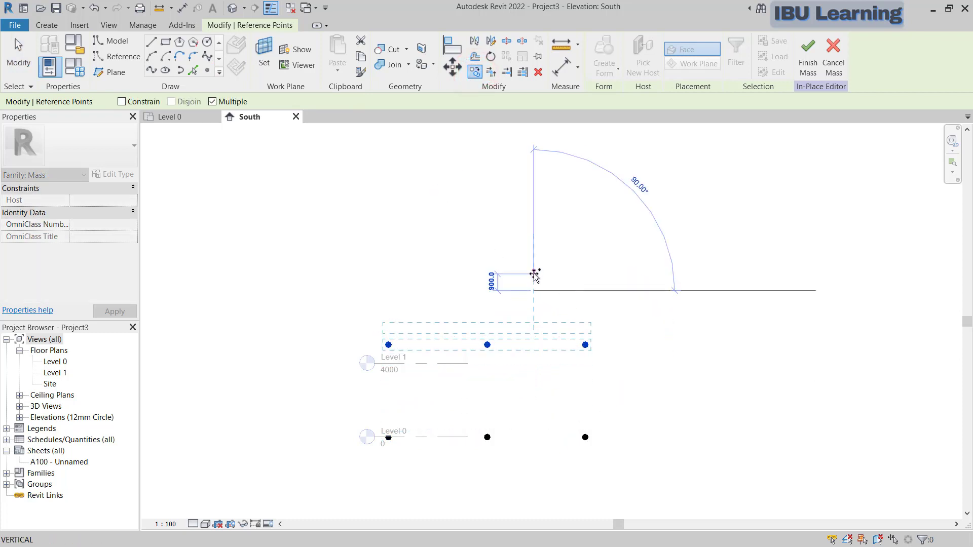
type("5000")
key("Return")
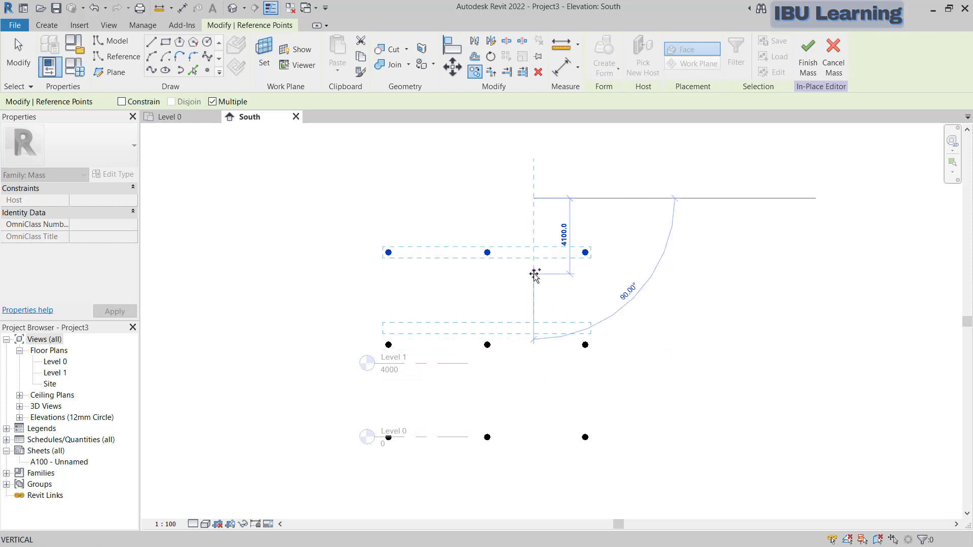
key("Escape")
key("Escape")
key("Escape")
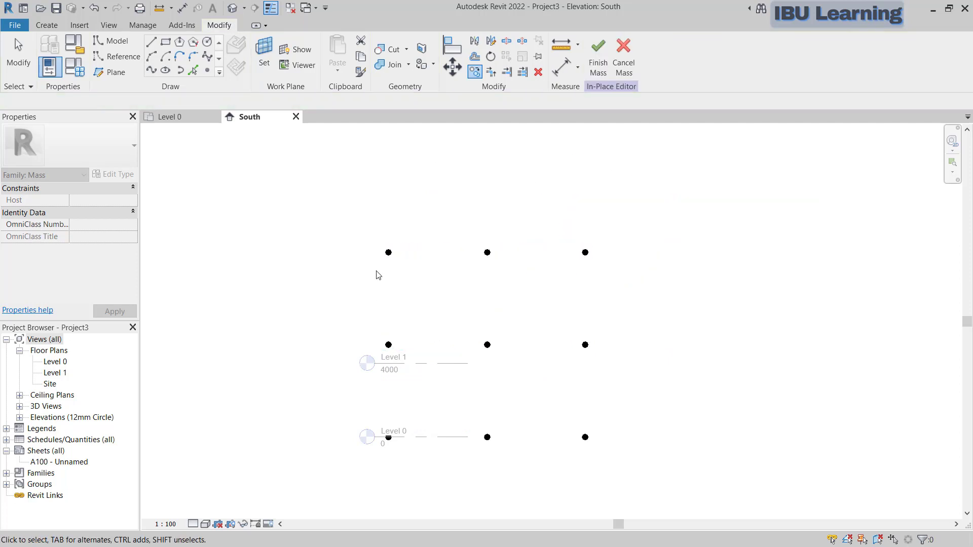
Move the left column of three points further left
left_click_drag(339, 203, 401, 464)
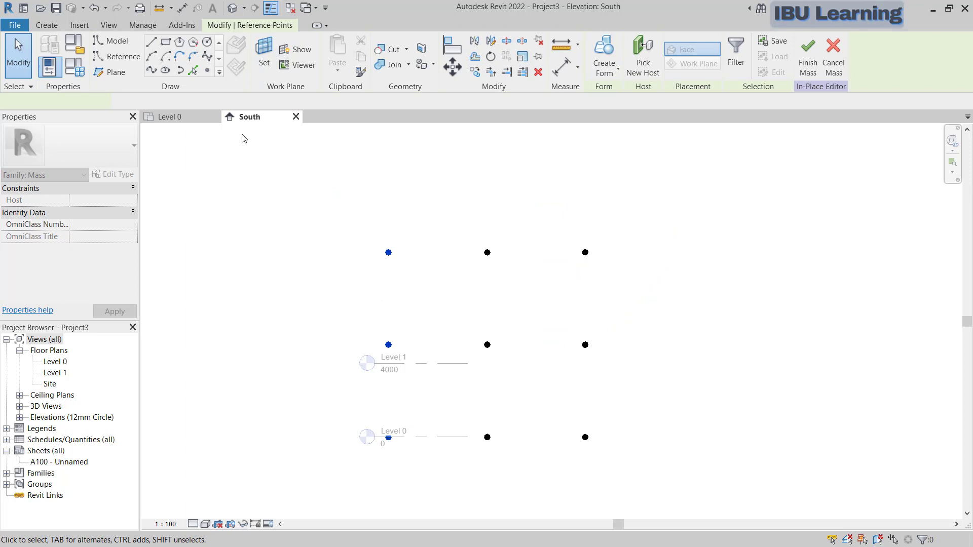
key("m")
key("v")
left_click(398, 477)
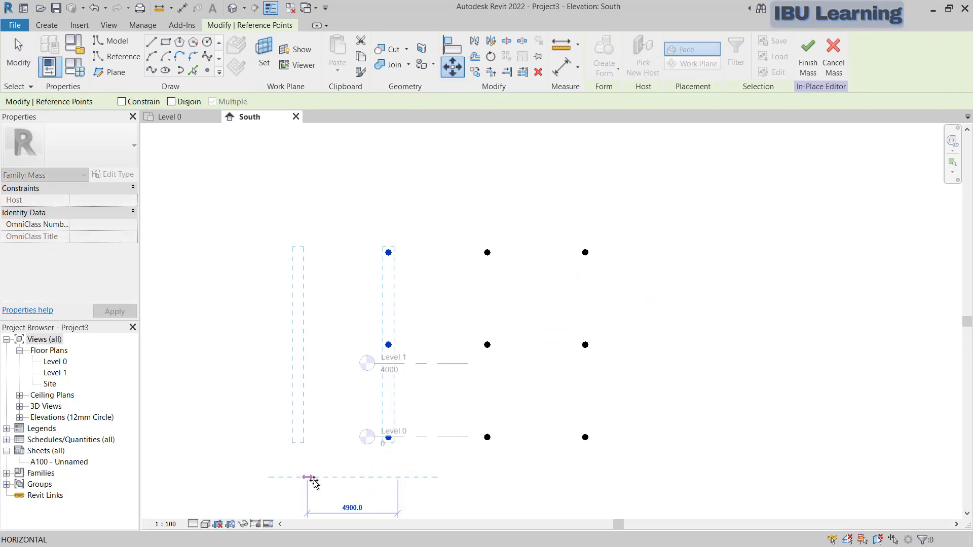
left_click(318, 478)
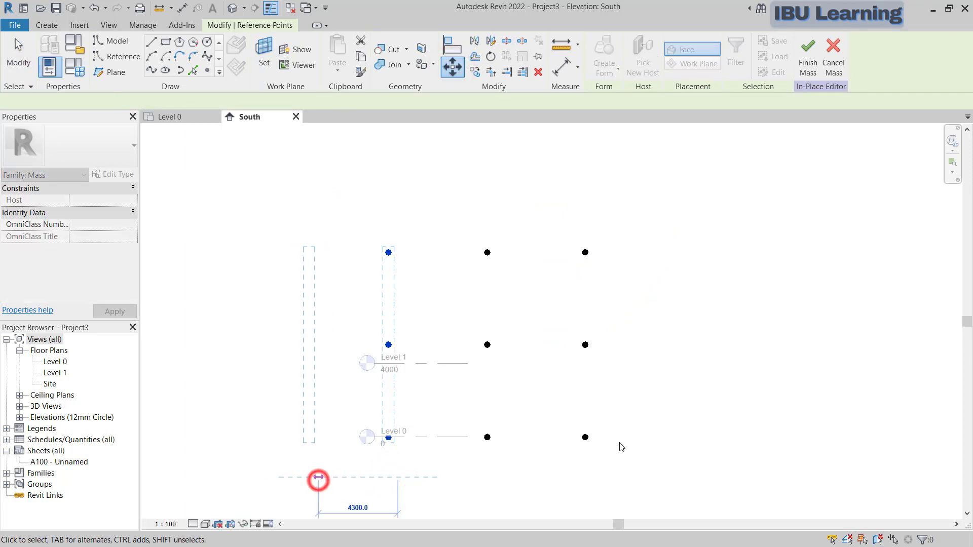
left_click(568, 466)
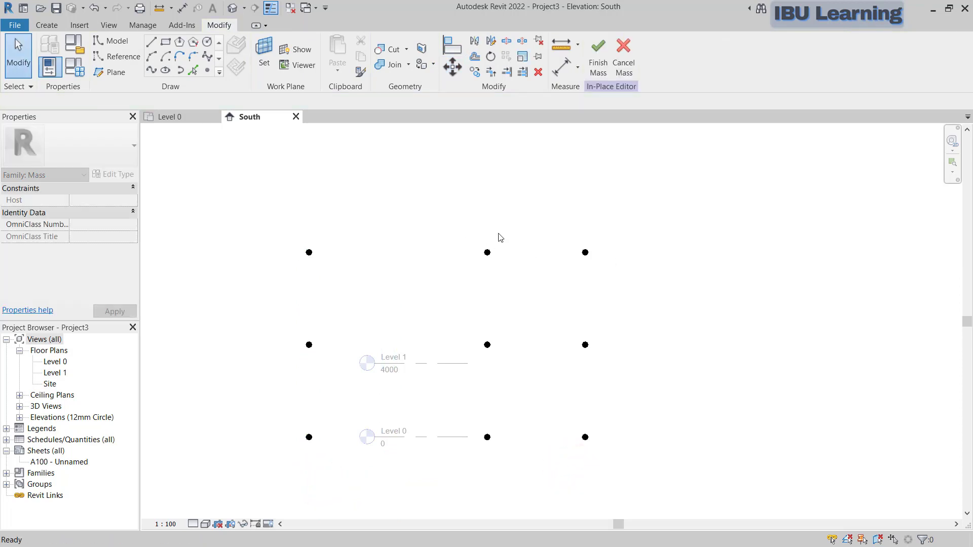
Move the right column of three points 2400 to the right
left_click_drag(559, 238, 635, 462)
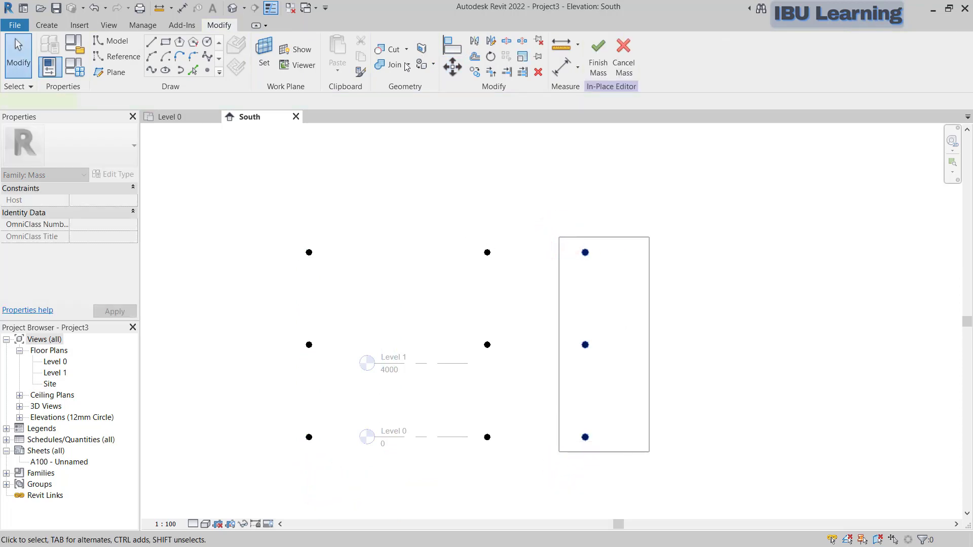
key("m")
key("v")
left_click(592, 187)
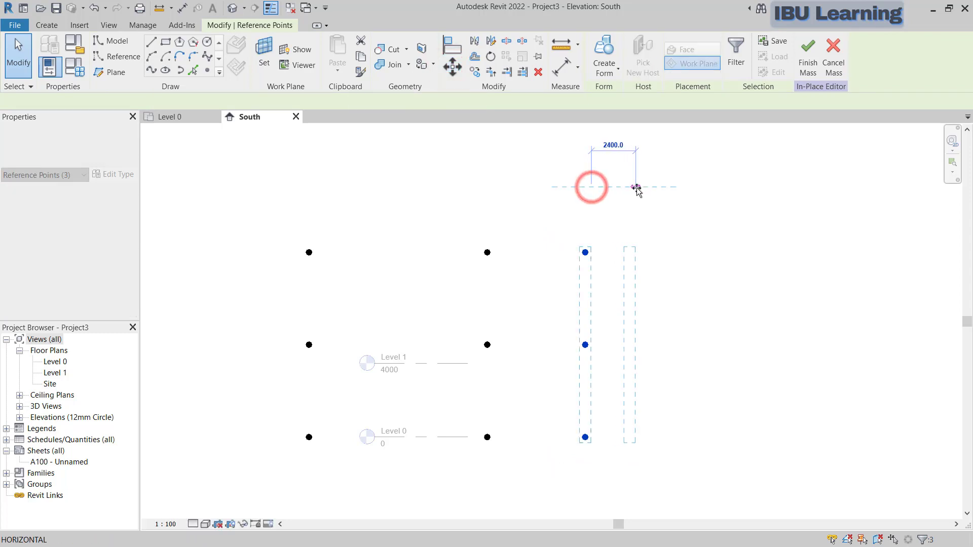
left_click(637, 189)
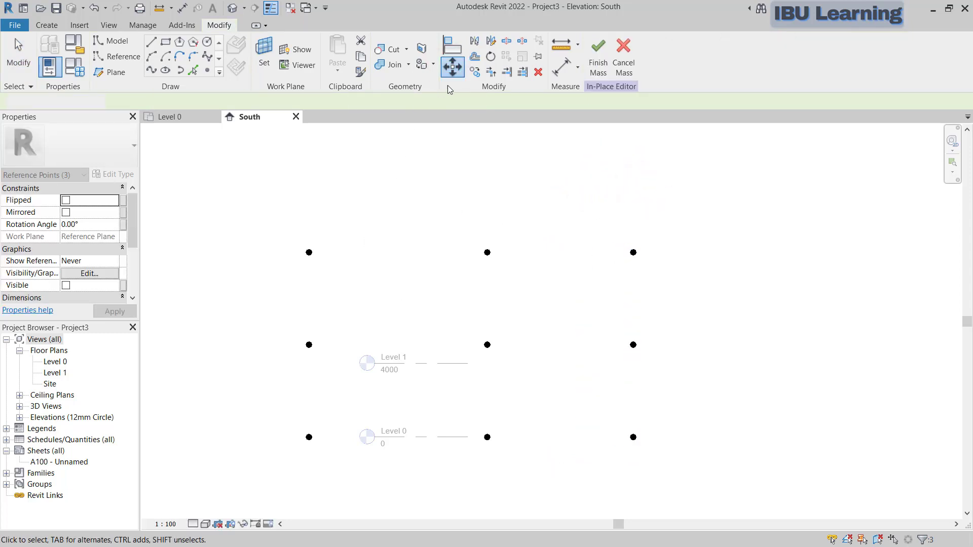
key("Escape")
key("Escape")
In the default 3D view, draw a spline through the left column of points
scroll(522, 302, "down", 2)
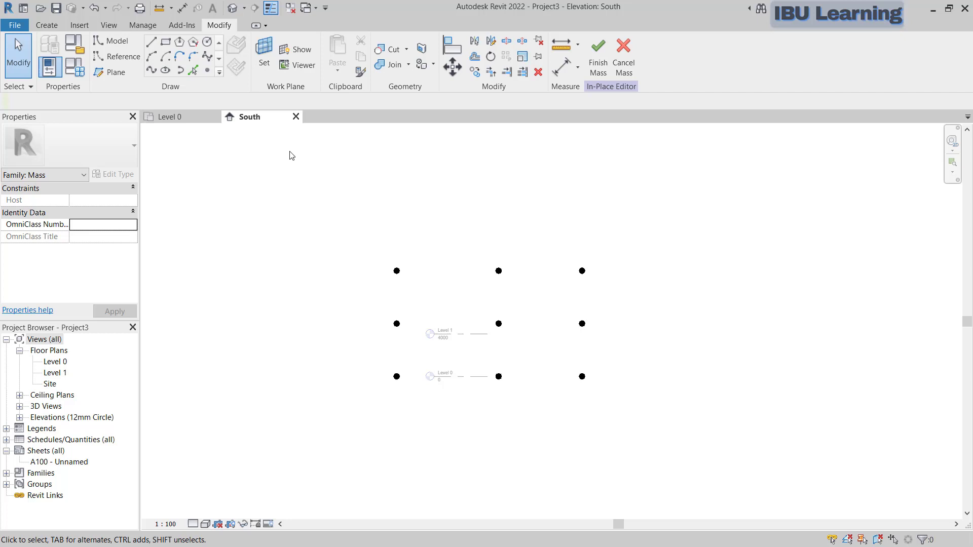
left_click(232, 9)
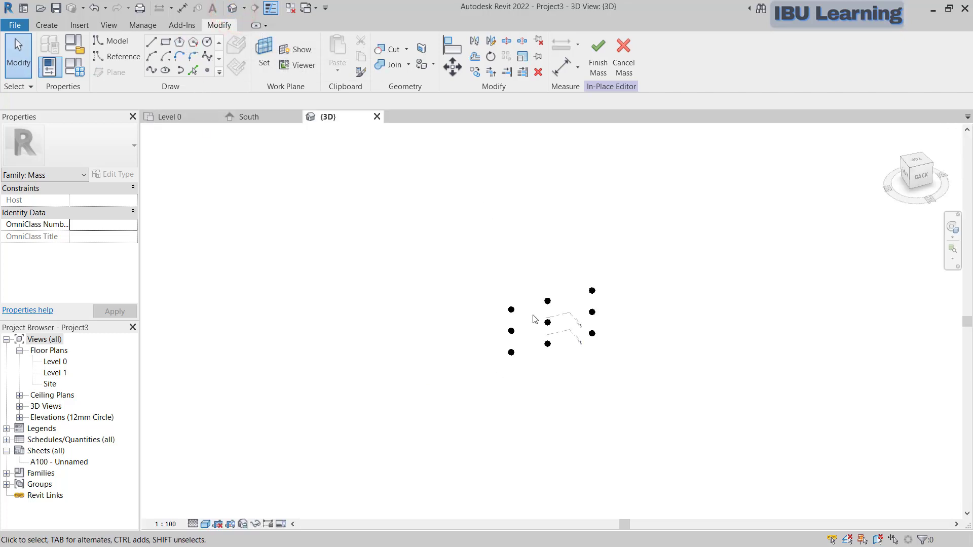
middle_click_drag(558, 388, 802, 288, "shift")
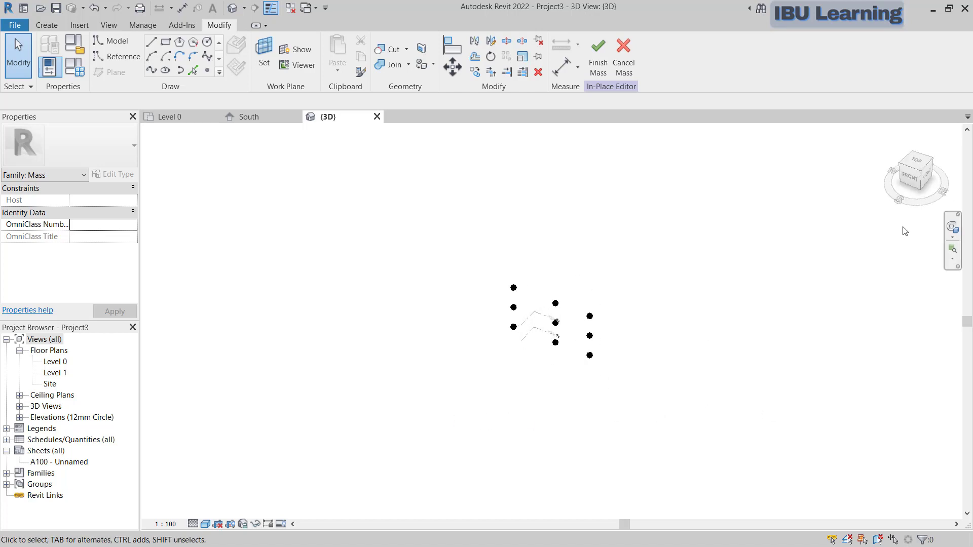
scroll(510, 321, "up", 3)
middle_click_drag(563, 378, 414, 384)
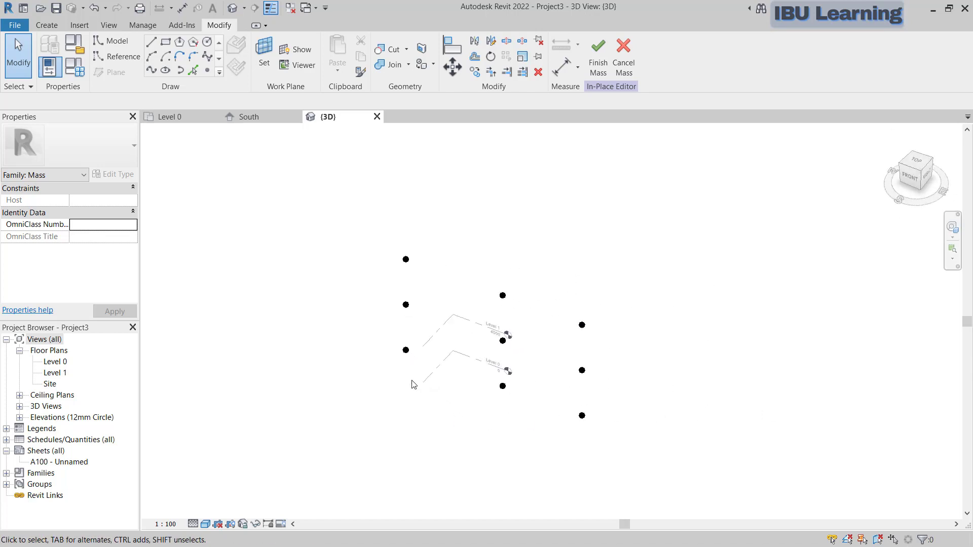
scroll(414, 385, "up", 1)
left_click_drag(378, 386, 428, 196)
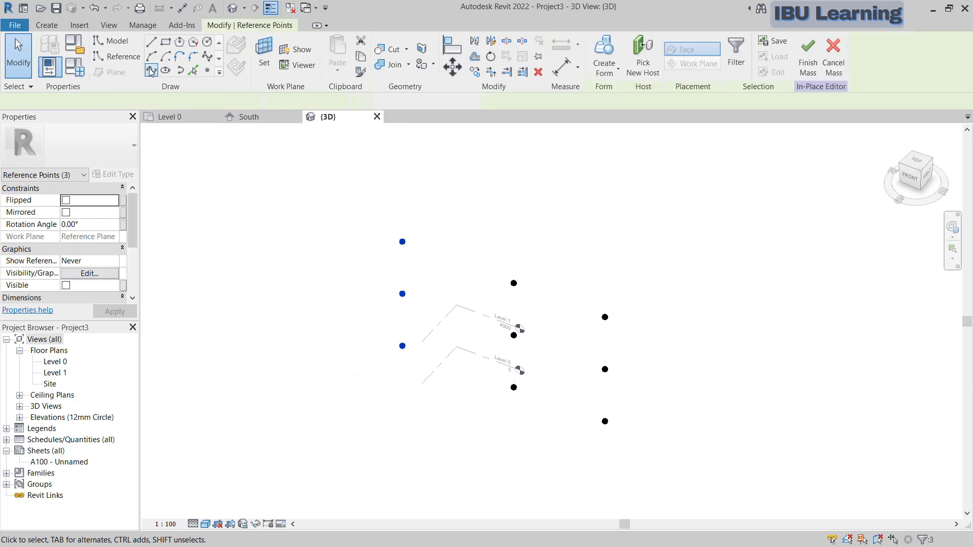
left_click(151, 71)
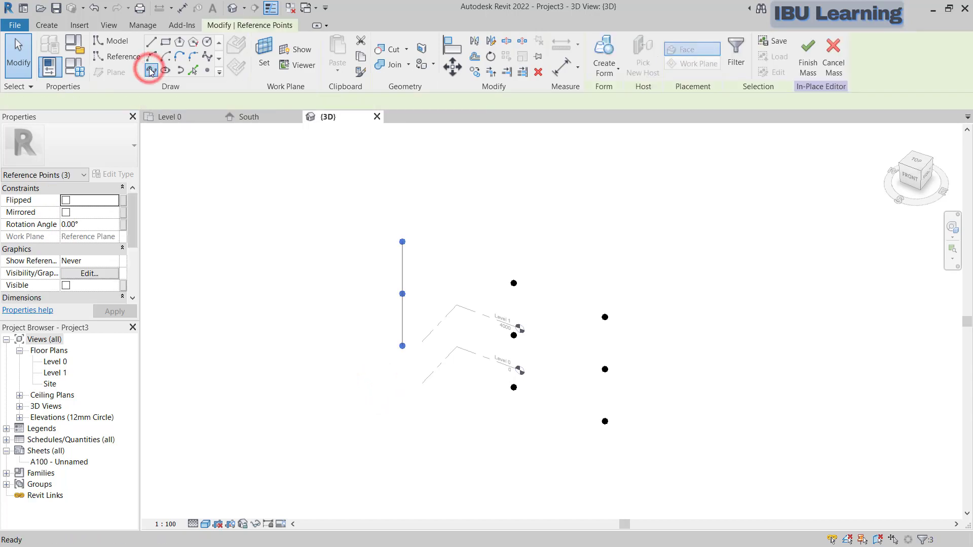
left_click(506, 422)
Draw splines through the middle and right columns of points
left_click_drag(467, 424, 528, 242)
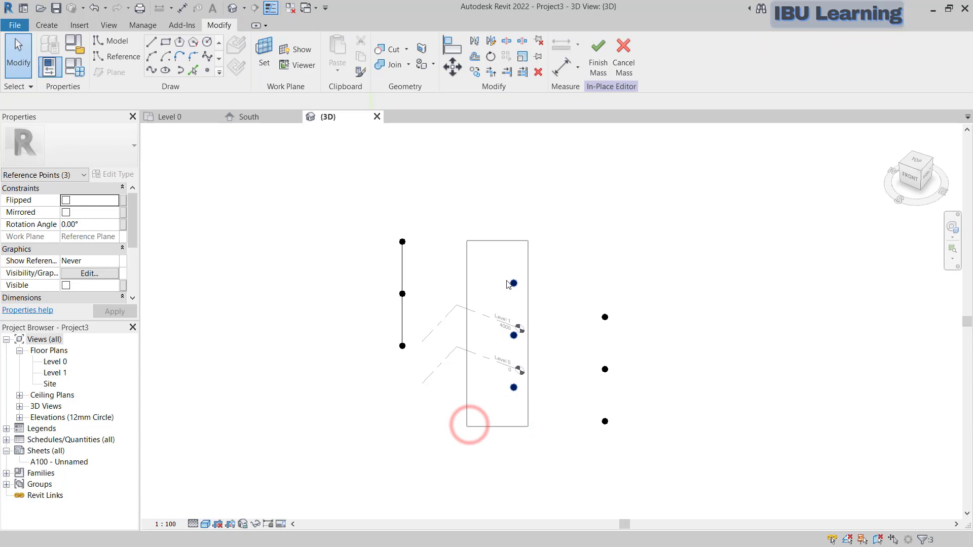
left_click(150, 71)
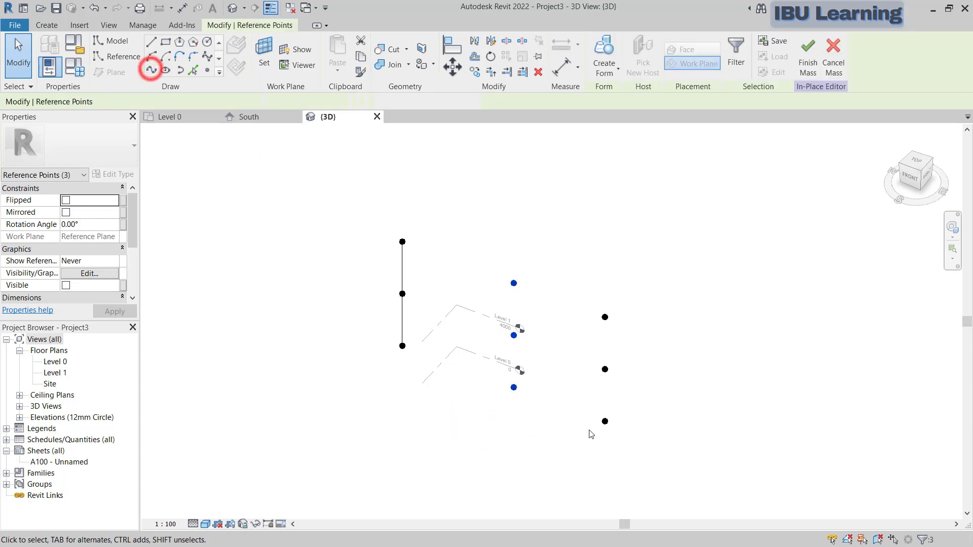
left_click(581, 465)
left_click_drag(498, 420, 516, 282)
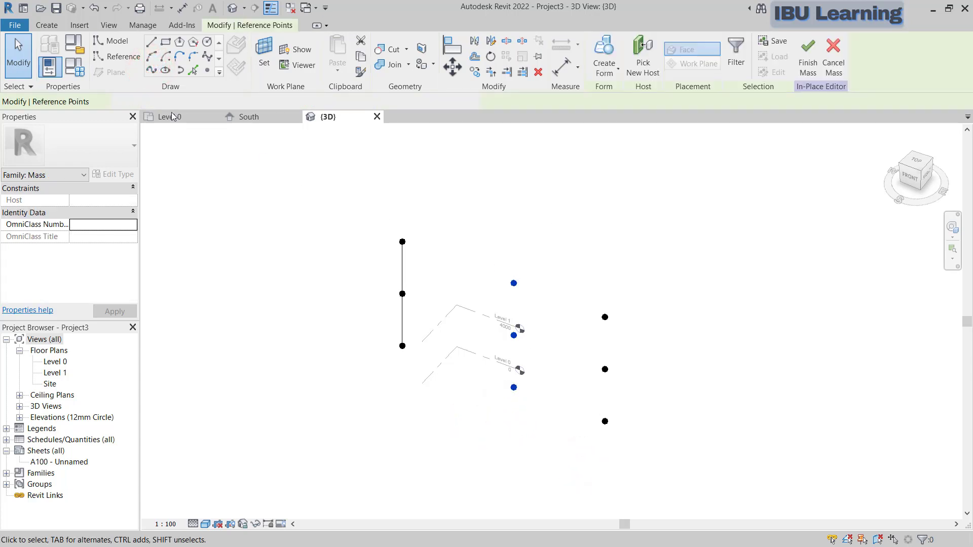
left_click(151, 71)
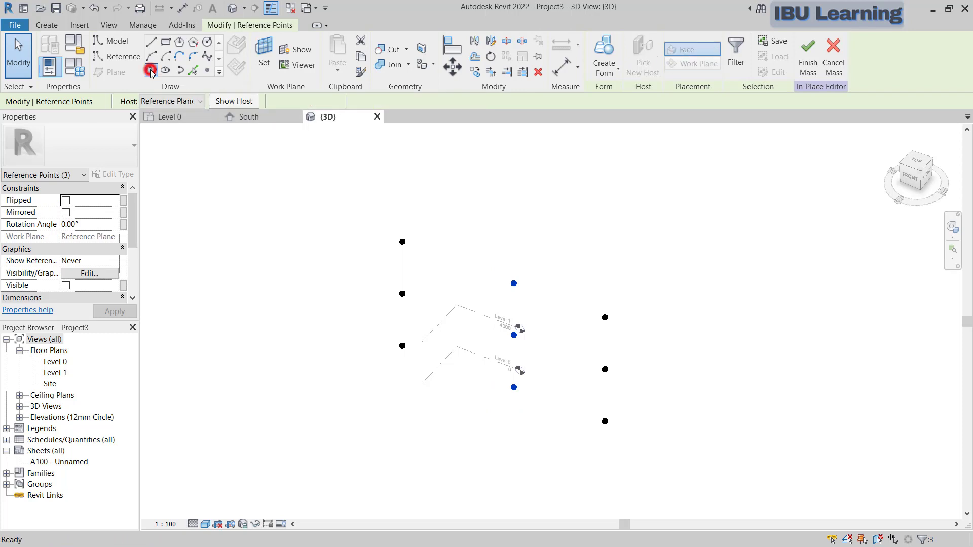
left_click(590, 436)
left_click_drag(592, 442, 638, 282)
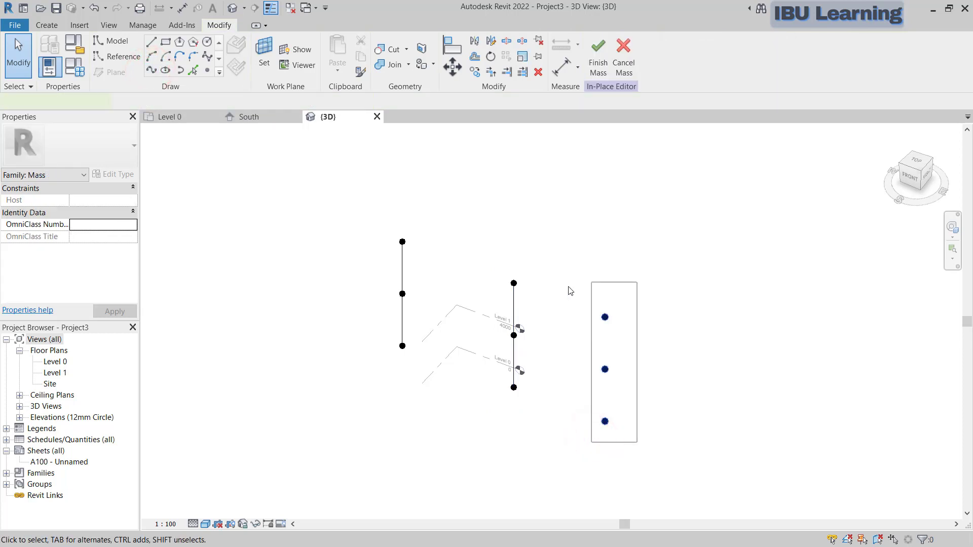
left_click(151, 71)
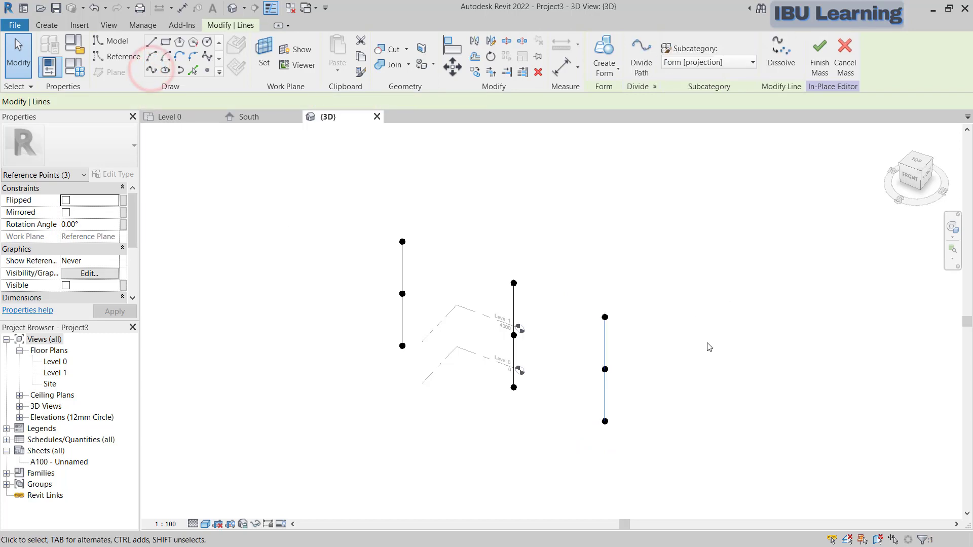
left_click(562, 305)
middle_click_drag(561, 306, 506, 345, "shift")
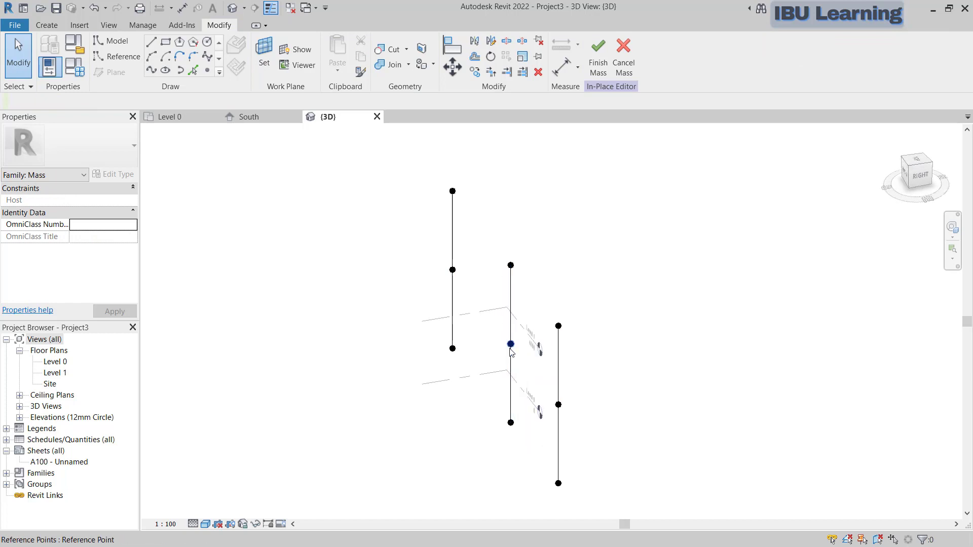
left_click(452, 270)
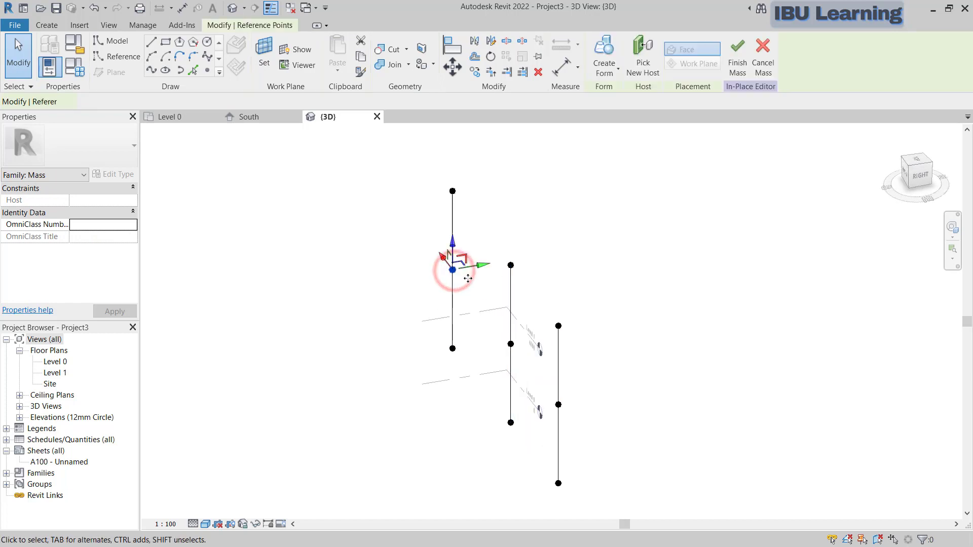
left_click_drag(479, 267, 427, 264)
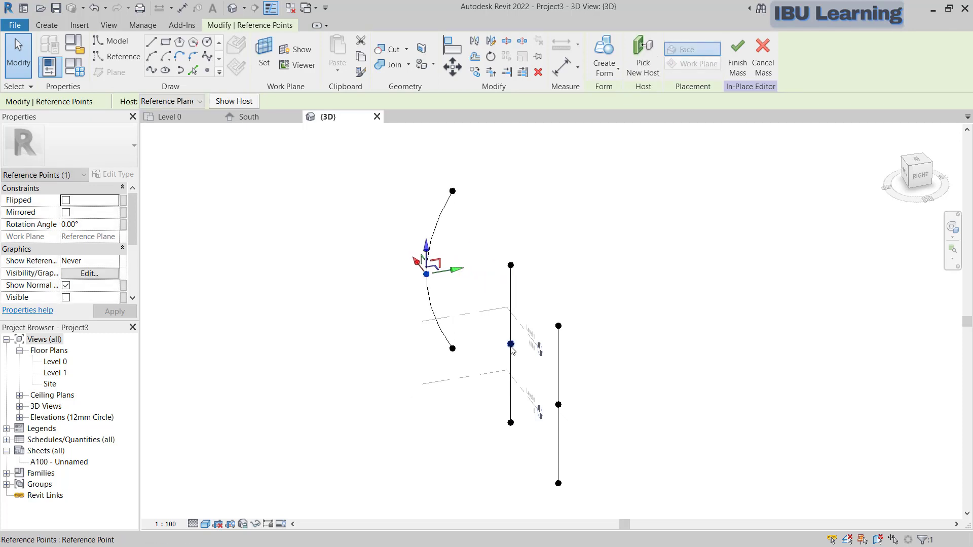
left_click_drag(512, 346, 484, 355)
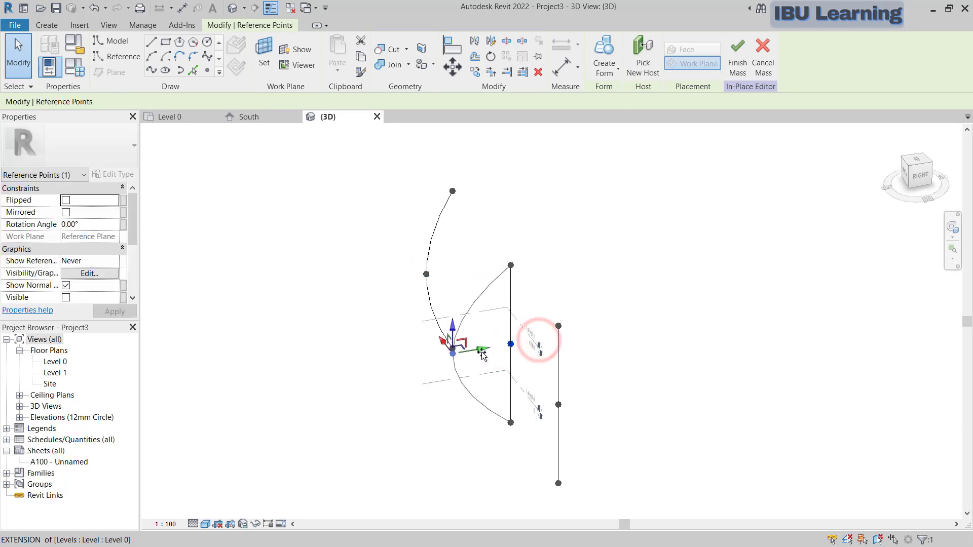
left_click(558, 404)
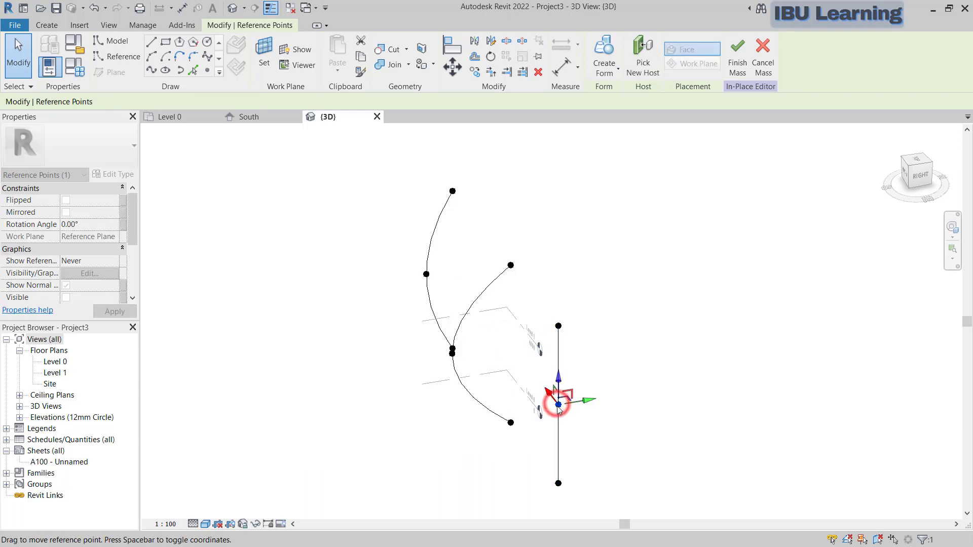
left_click_drag(584, 400, 570, 405)
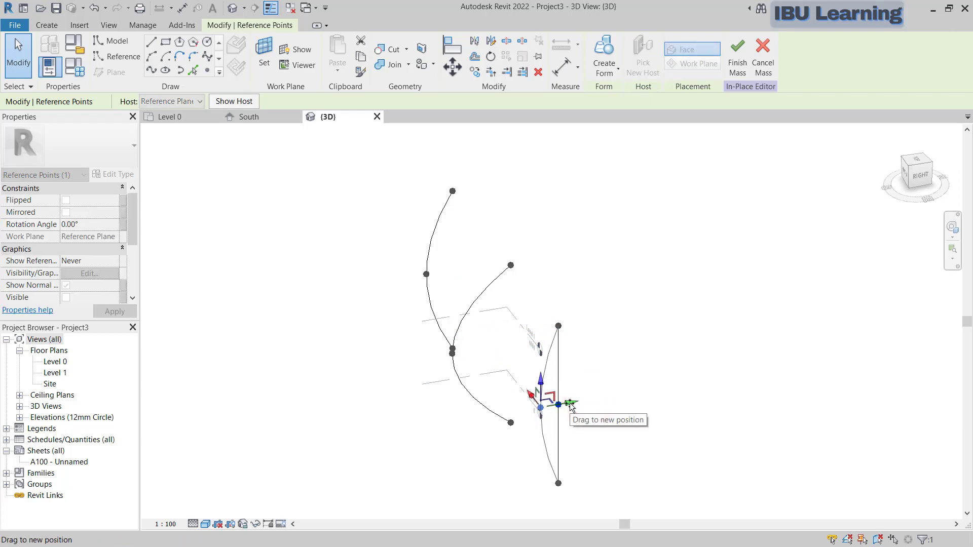
middle_click_drag(424, 461, 435, 443, "shift")
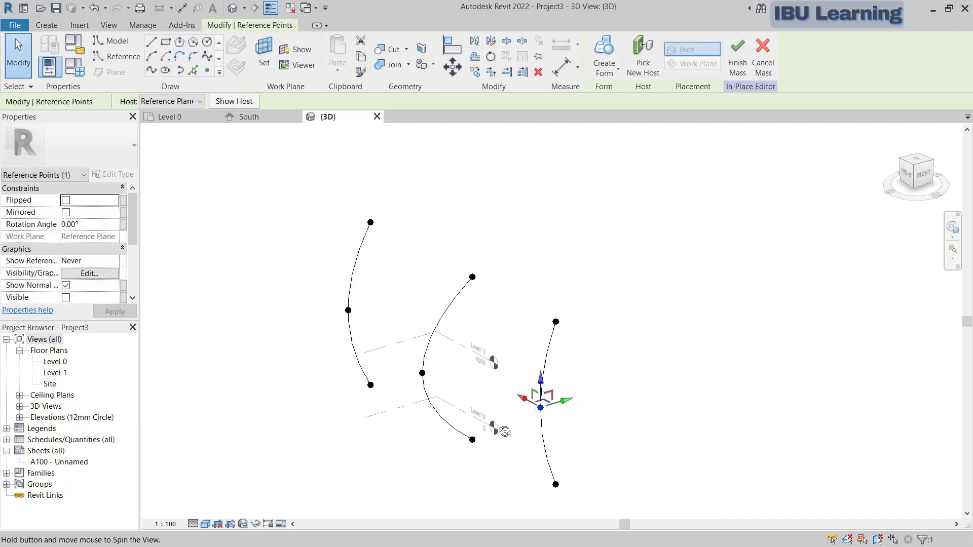
middle_click_drag(505, 432, 532, 429, "shift")
middle_click_drag(466, 410, 493, 350)
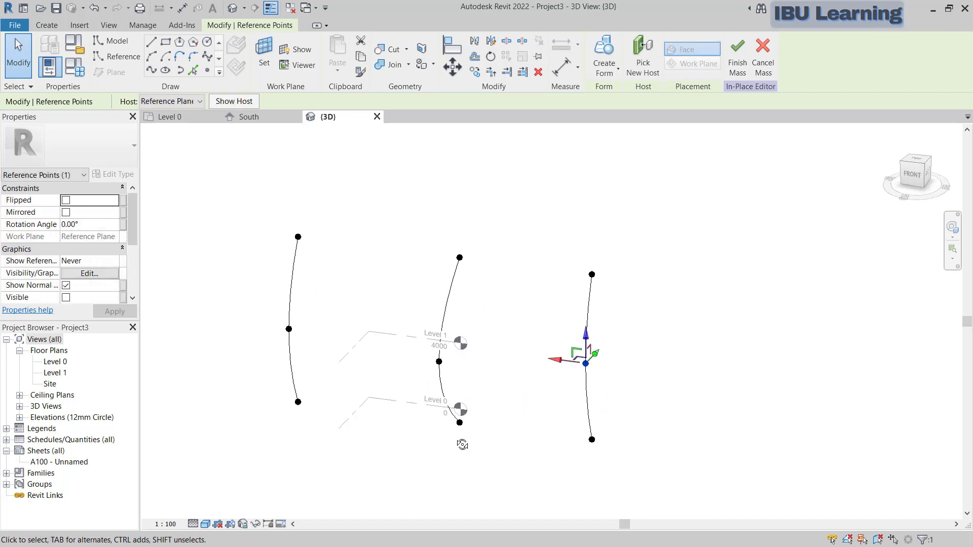
middle_click_drag(460, 443, 325, 371, "shift")
middle_click_drag(467, 327, 527, 367)
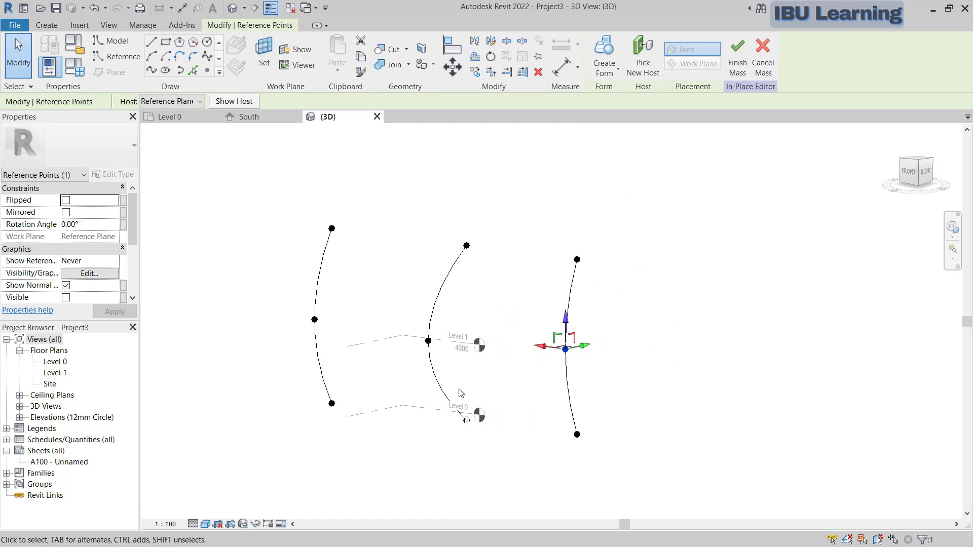
Create a solid form lofted through the left, middle and right curves
left_click(627, 348)
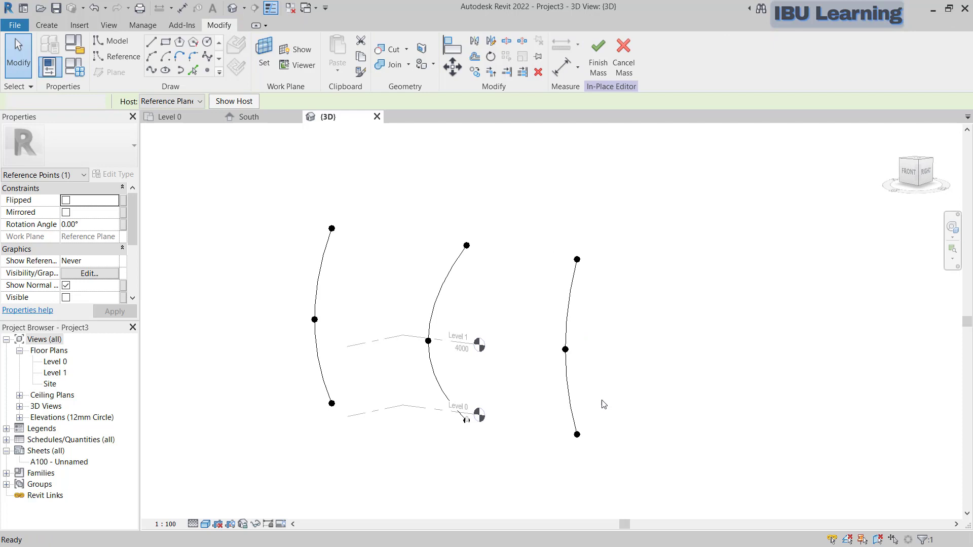
left_click(324, 272)
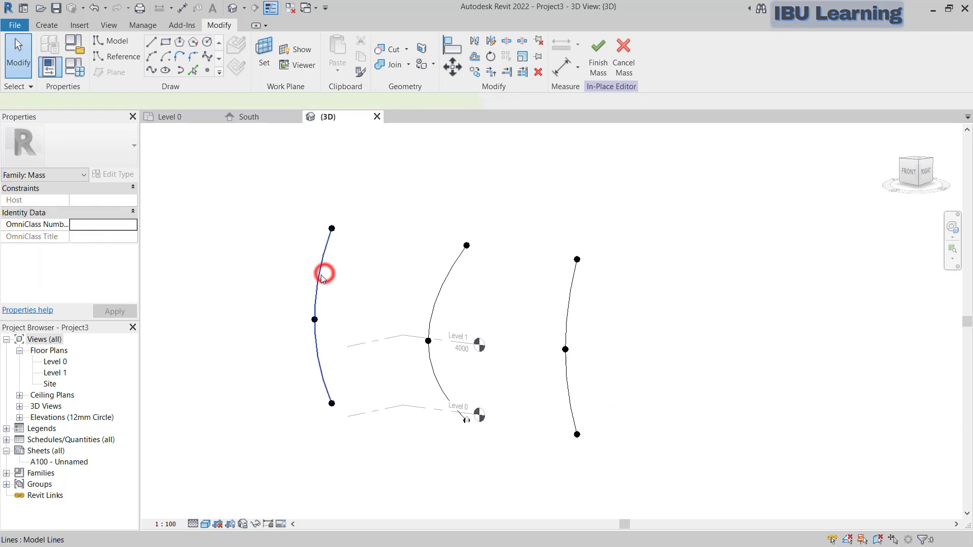
left_click(436, 292)
left_click(572, 303, "ctrl")
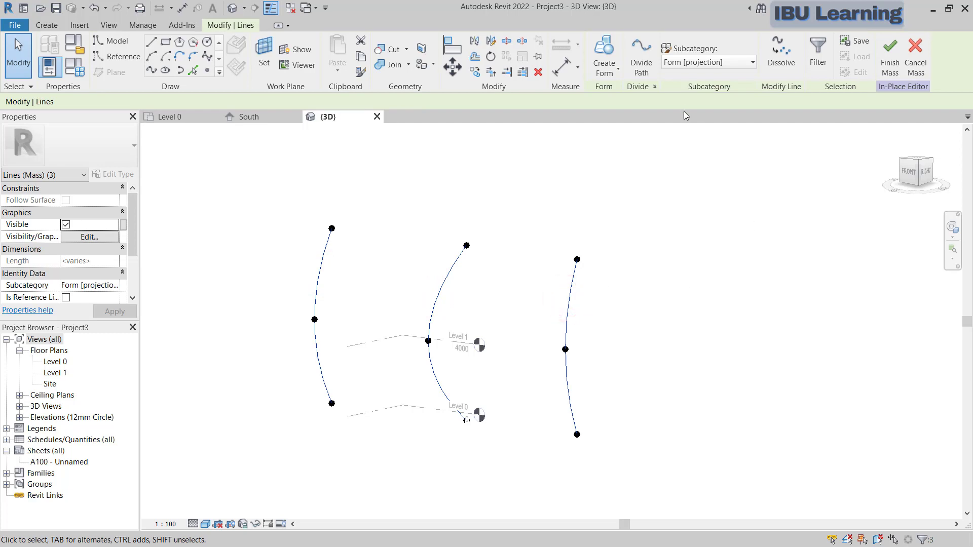
left_click(604, 73)
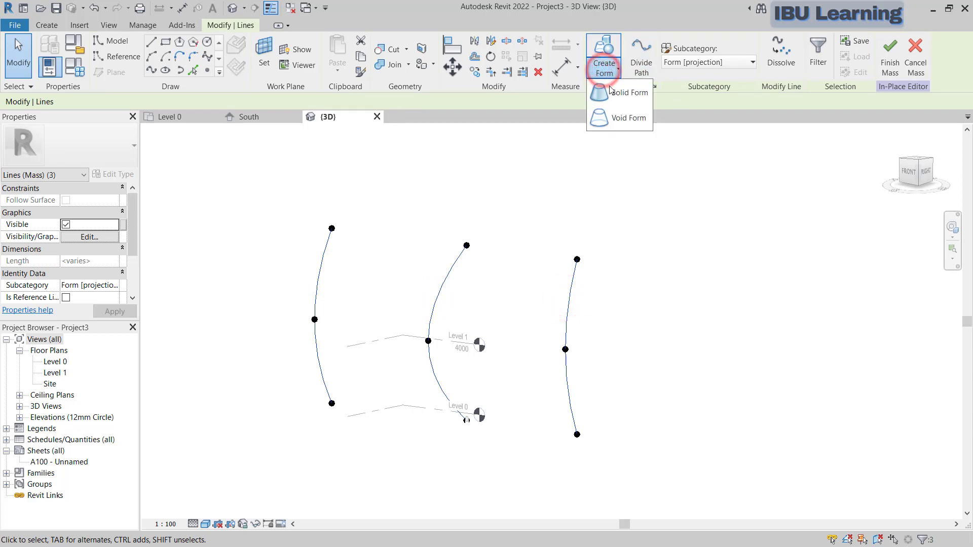
left_click(620, 92)
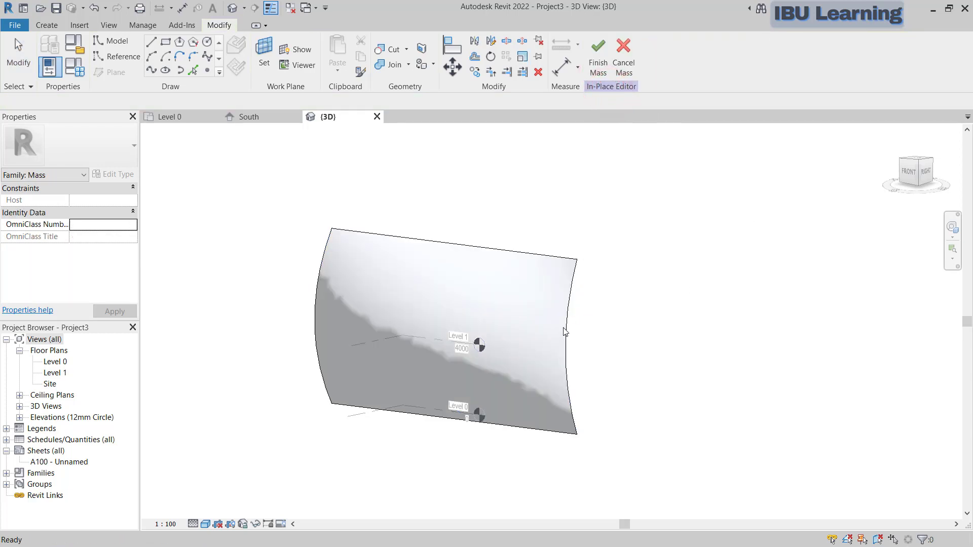
Stretch the surface's top edge up to 10080.4 and select the whole form
middle_click_drag(463, 398, 439, 430, "shift")
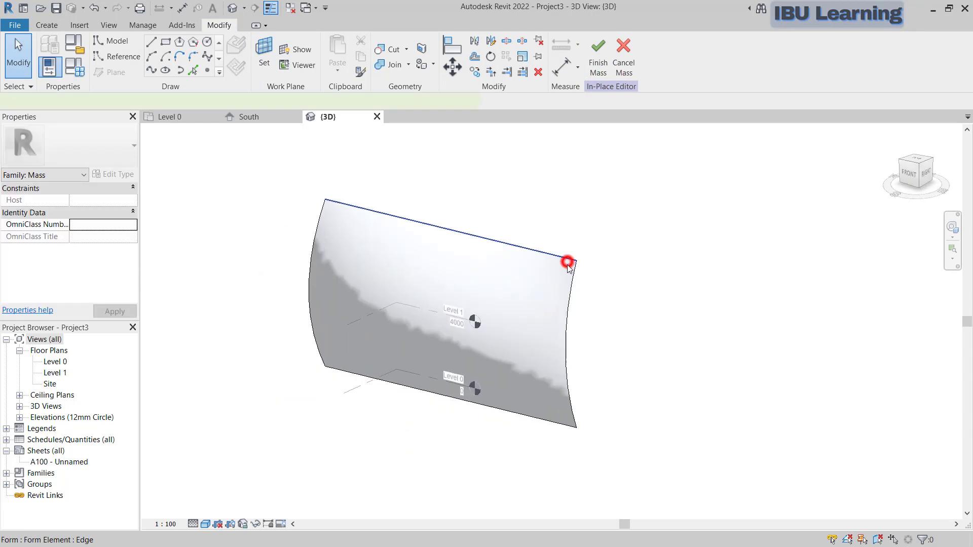
left_click(567, 262)
scroll(630, 314, "up", 2)
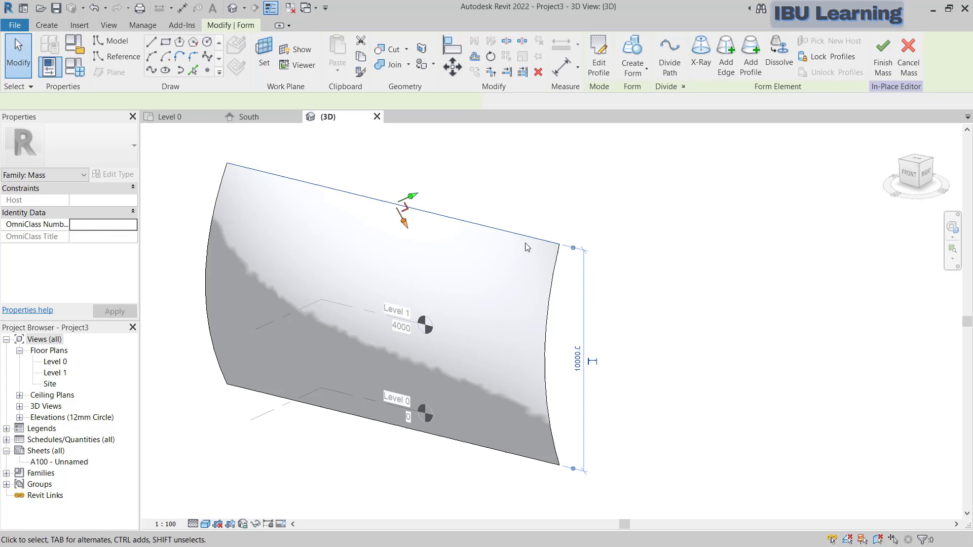
left_click_drag(413, 203, 432, 198)
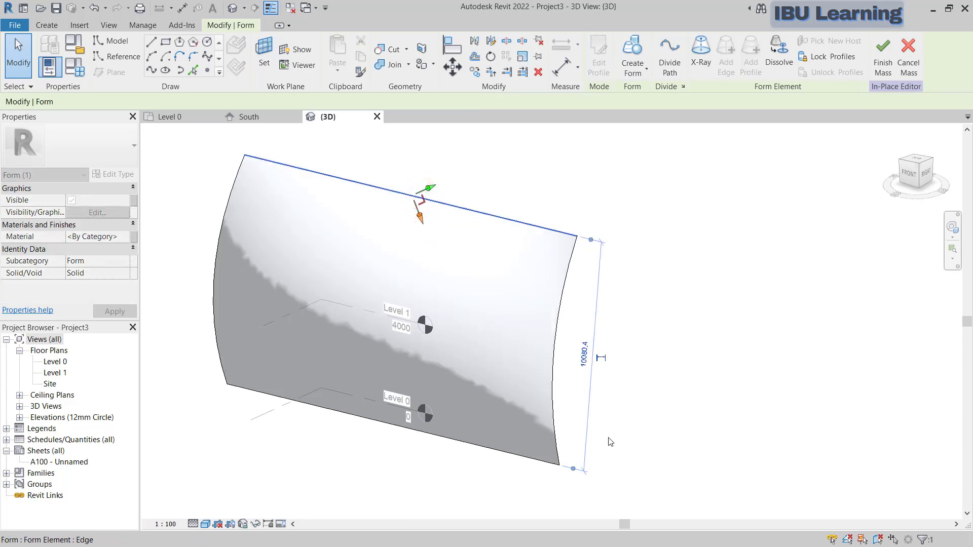
left_click(435, 447)
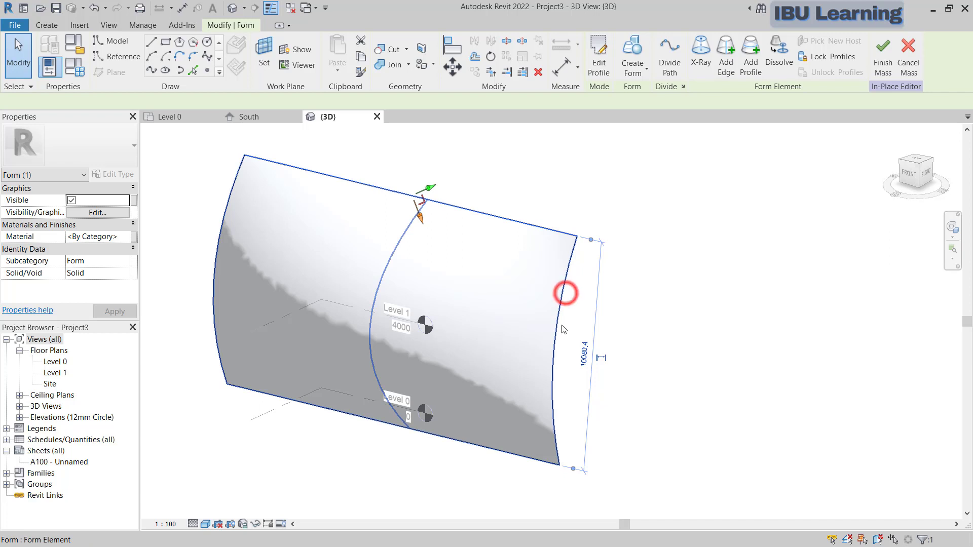
left_click(566, 293)
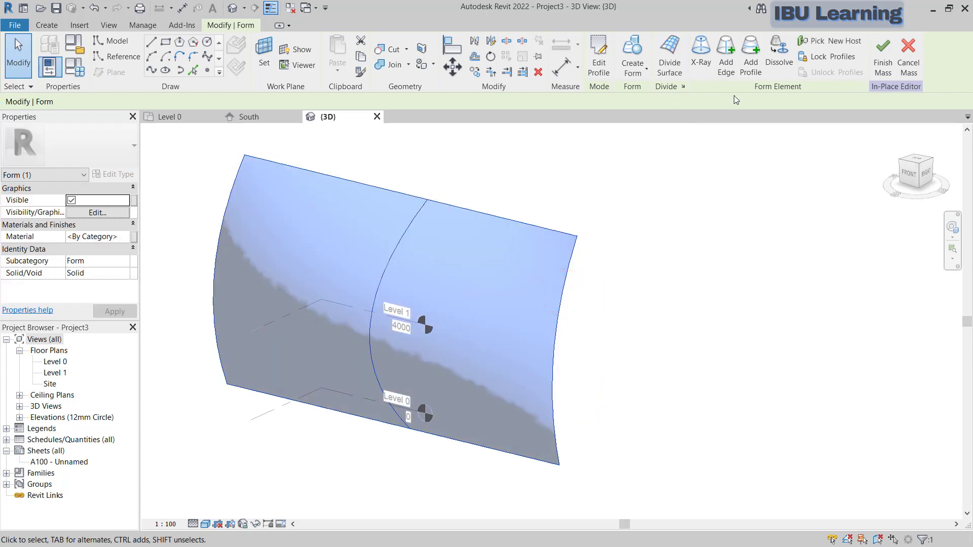
In X-Ray, drag the middle profile's midpoint outward to deepen the bow, then reselect the form
left_click(701, 56)
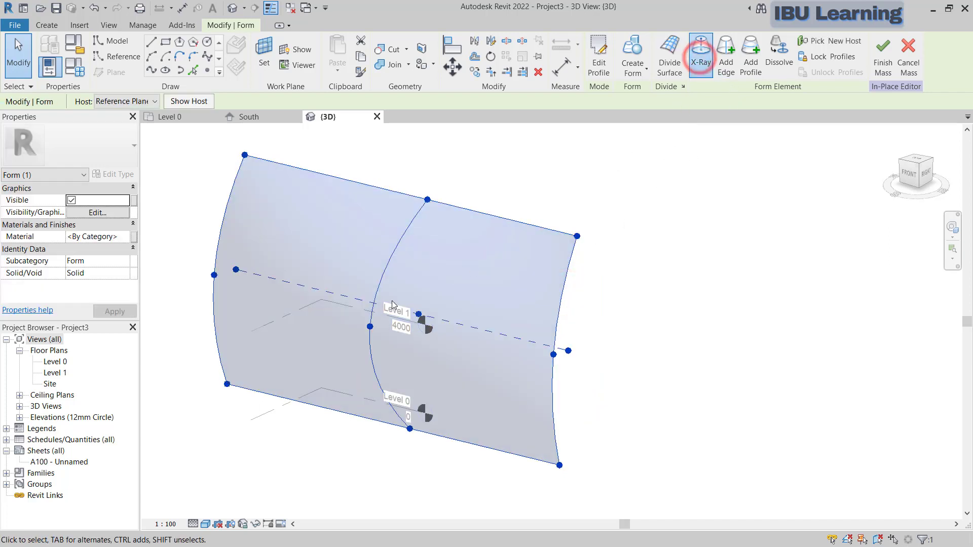
left_click(369, 326)
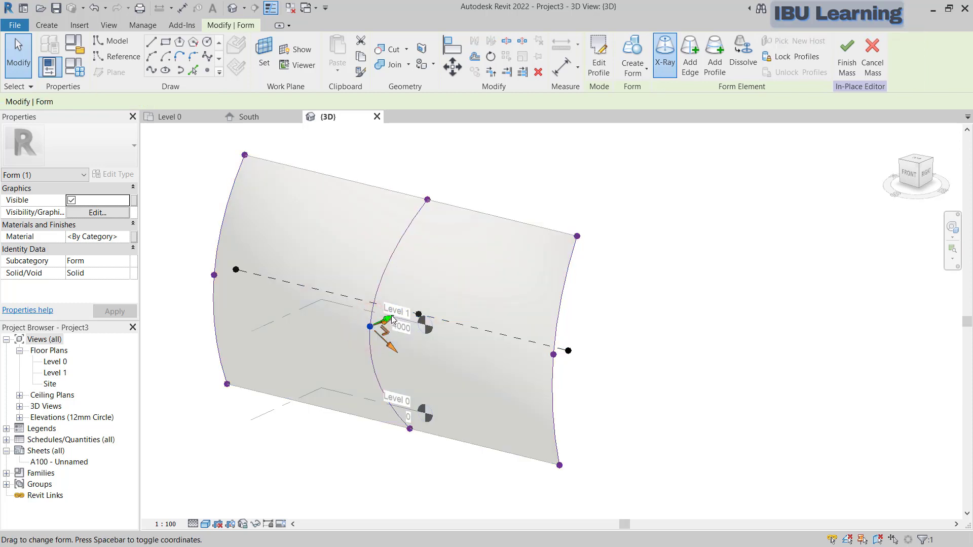
left_click_drag(392, 319, 359, 335)
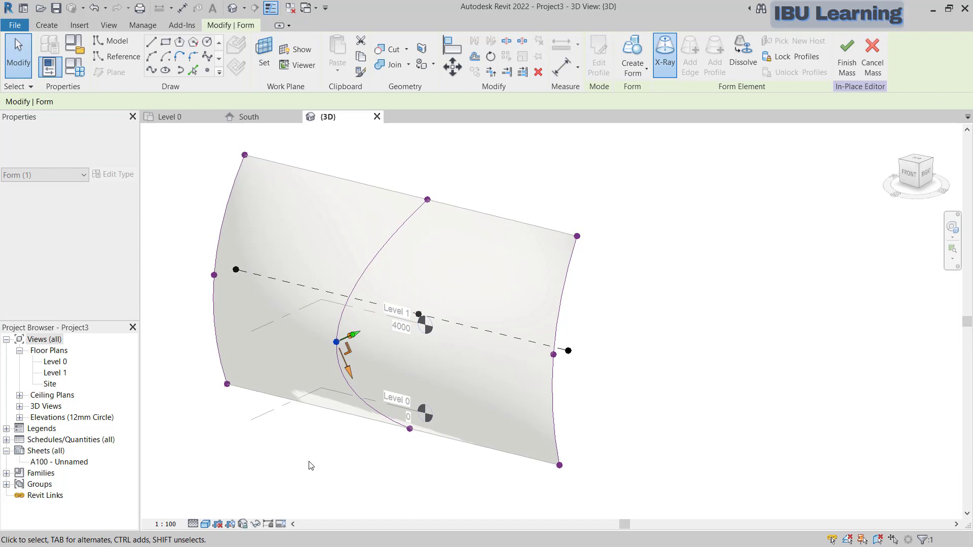
middle_click_drag(310, 465, 246, 423, "shift")
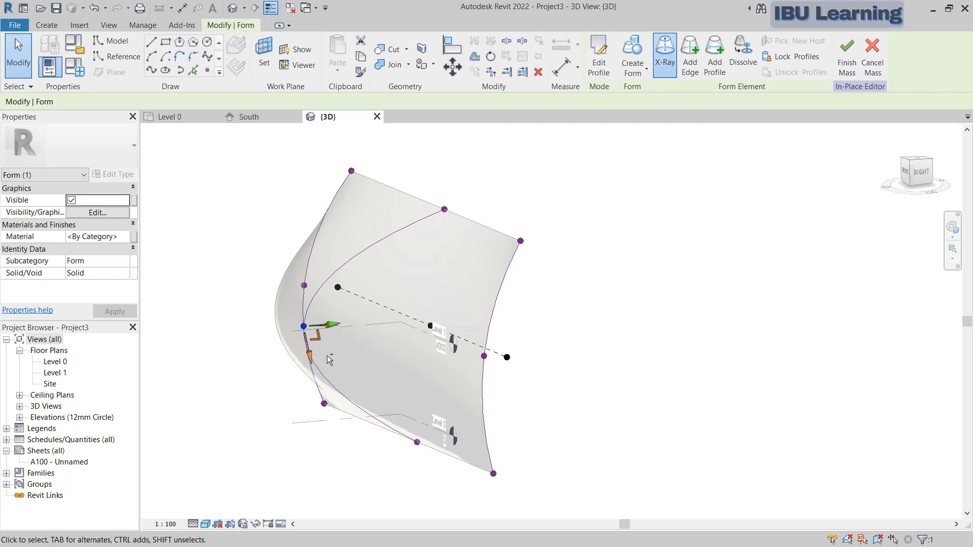
scroll(328, 360, "up", 4)
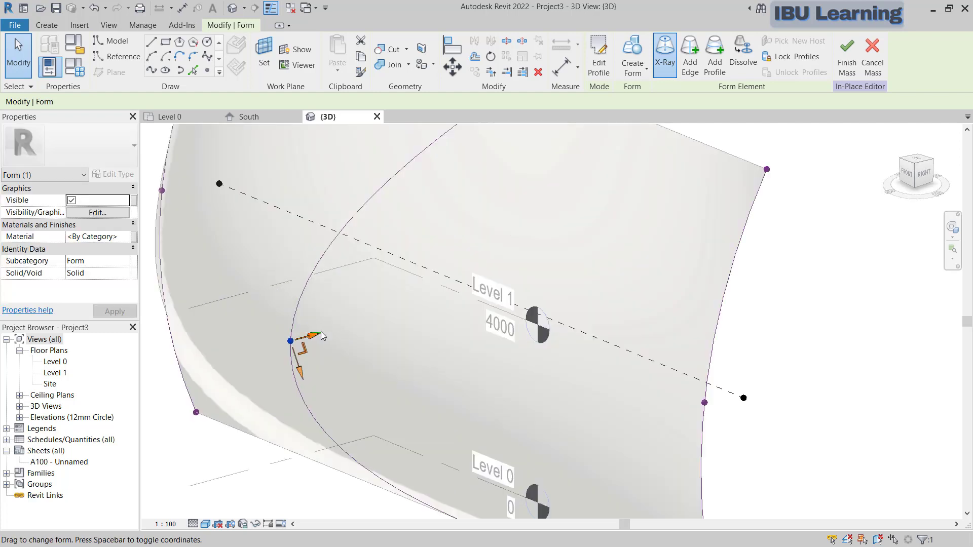
left_click_drag(323, 337, 338, 329)
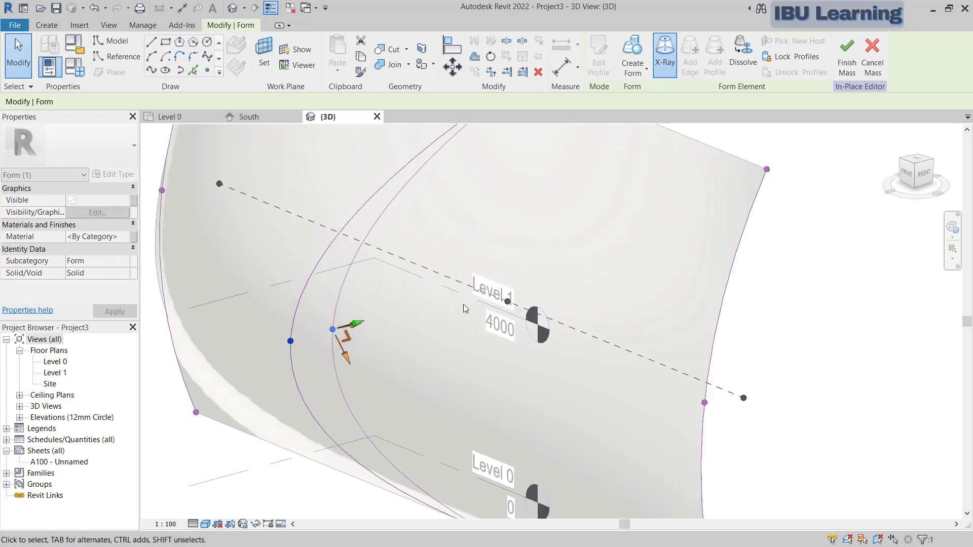
scroll(476, 302, "down", 4)
left_click(727, 316)
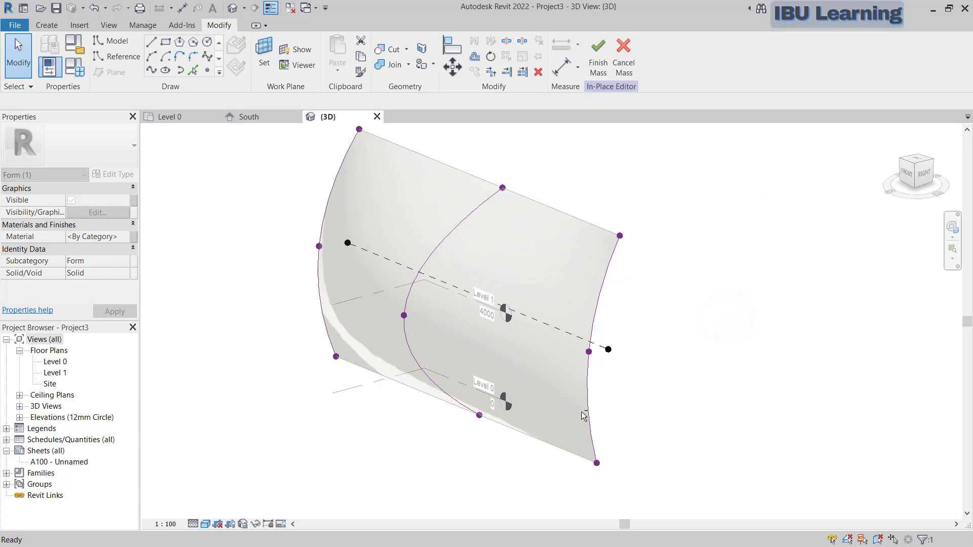
left_click(554, 212)
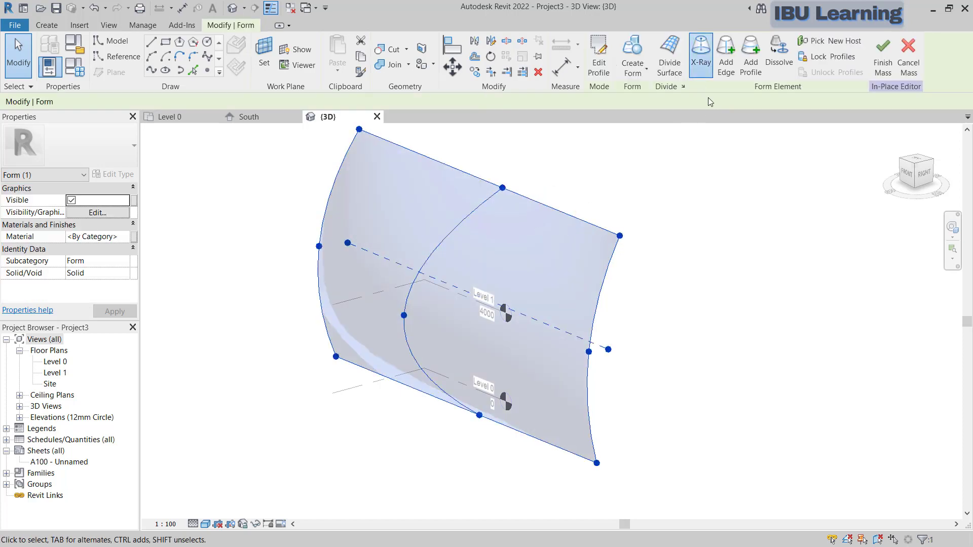
Turn X-ray back off and divide the curved mass surface into a UV grid
left_click(702, 68)
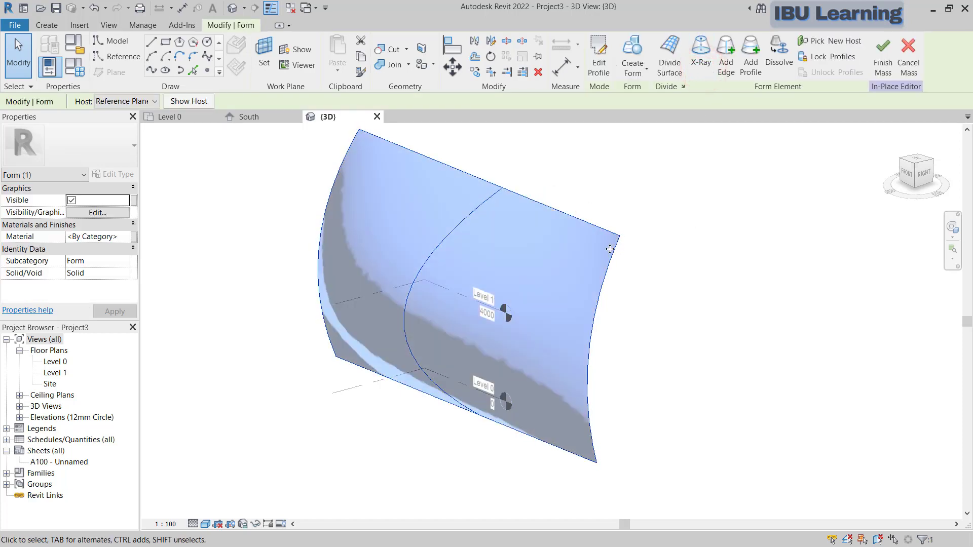
left_click(667, 57)
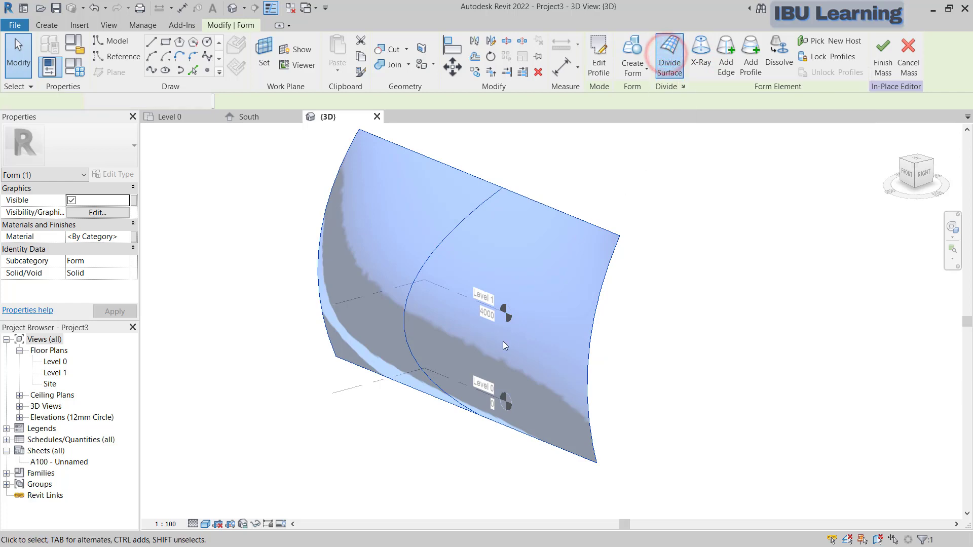
middle_click_drag(362, 367, 512, 387, "shift")
scroll(481, 370, "up", 2)
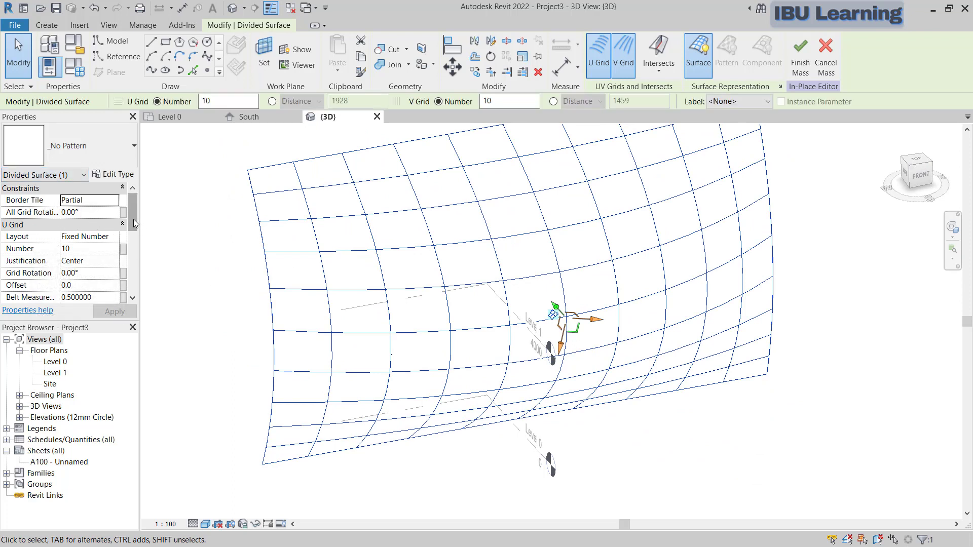
mouse_move(134, 223)
left_mouse_down()
mouse_move(130, 238)
mouse_move(130, 218)
left_mouse_up()
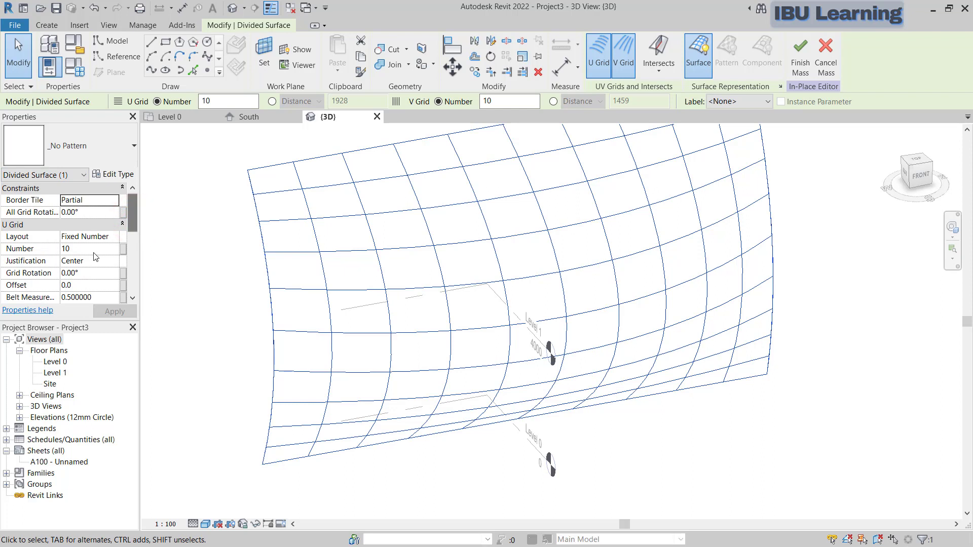
Set the U grid to maximum spacing 2000 and the V grid to maximum spacing 1500
left_click(115, 236)
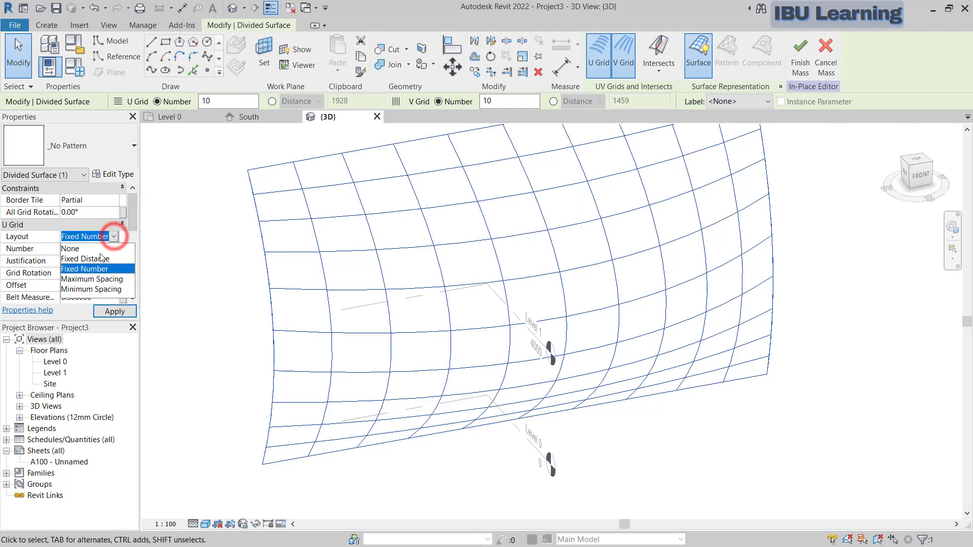
left_click(87, 278)
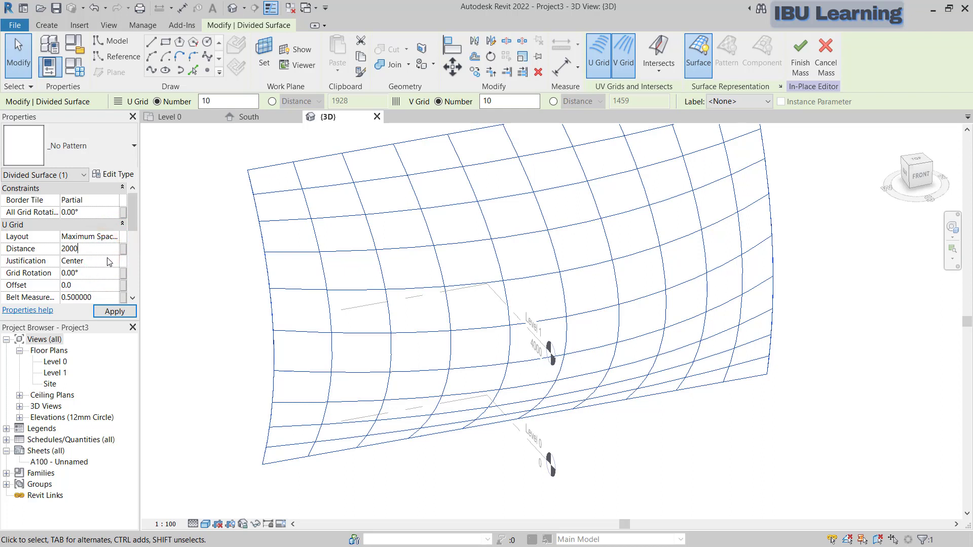
left_click(135, 224)
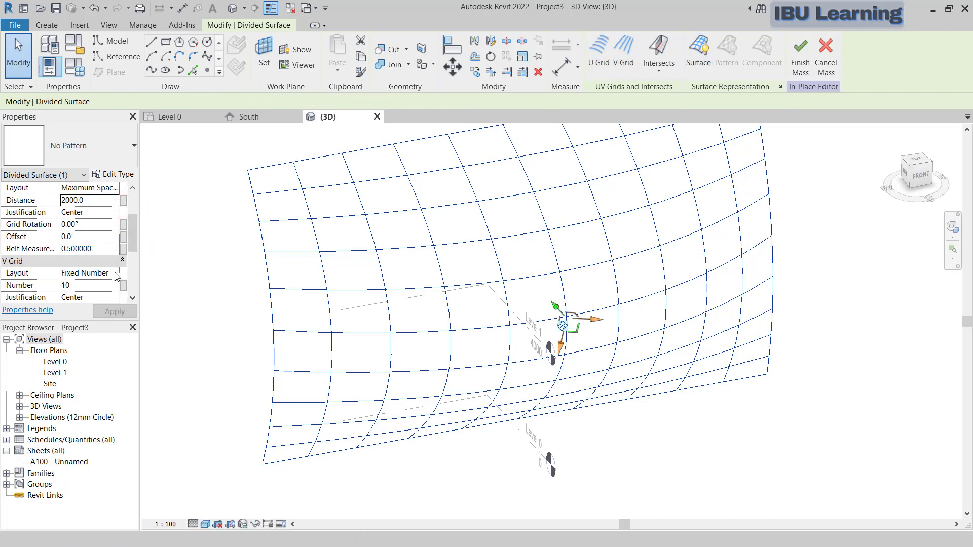
left_click(115, 275)
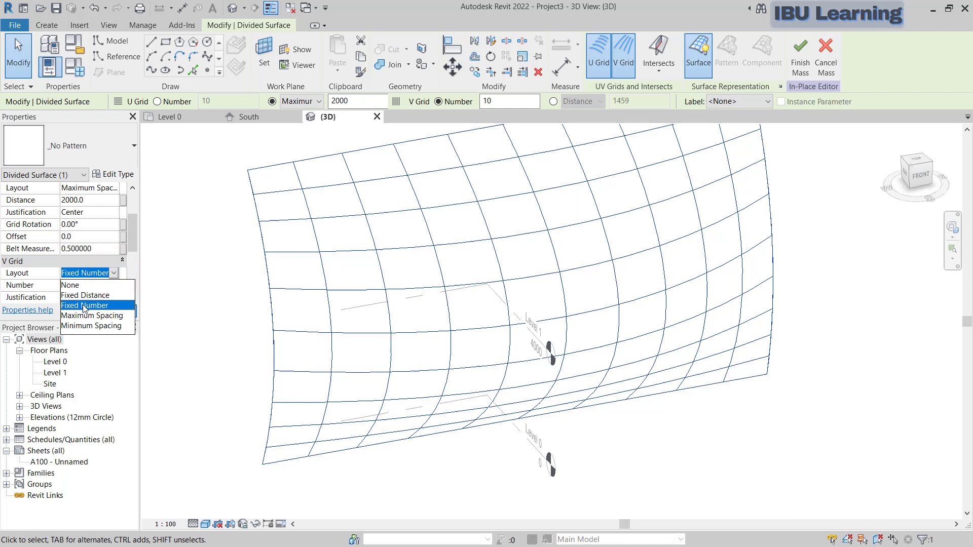
left_click(79, 317)
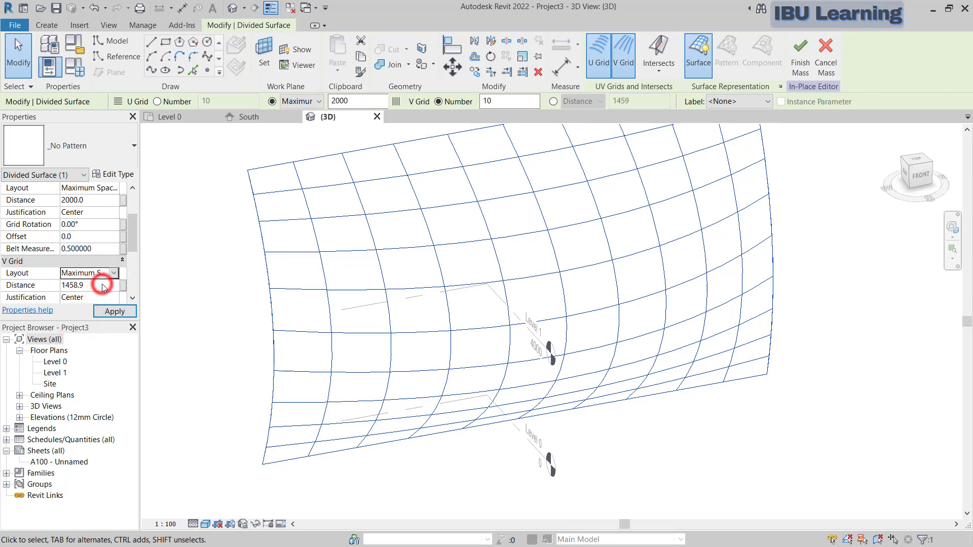
left_click(103, 287)
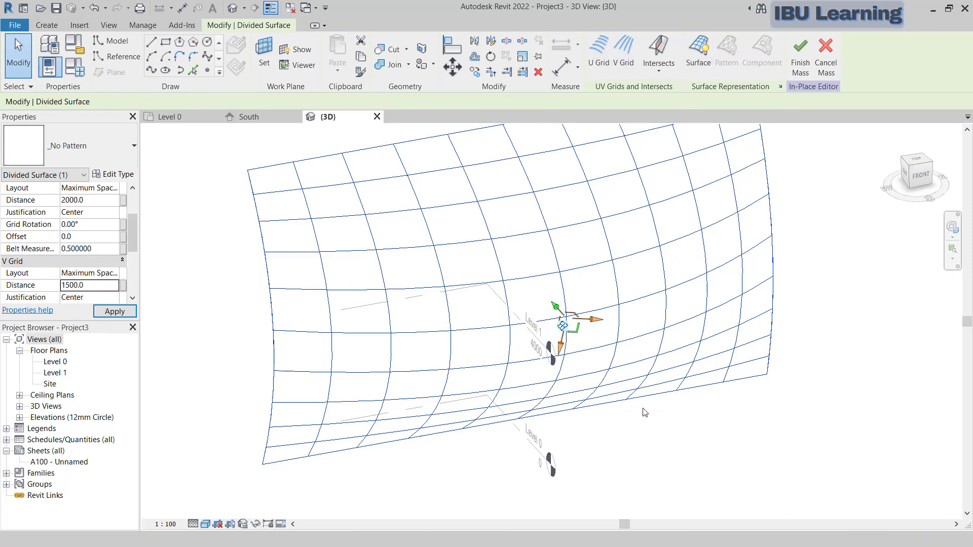
middle_click_drag(616, 421, 470, 375, "shift")
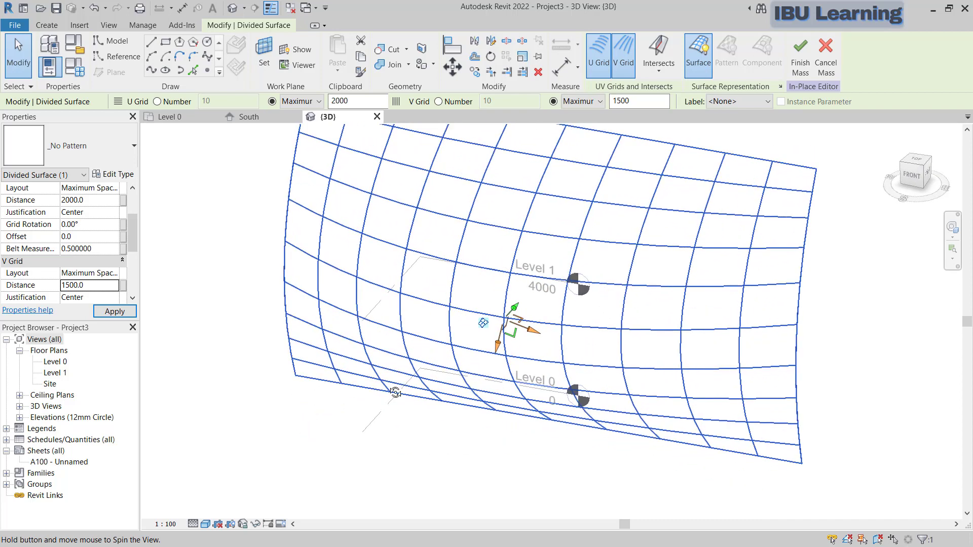
middle_click_drag(390, 407, 357, 467)
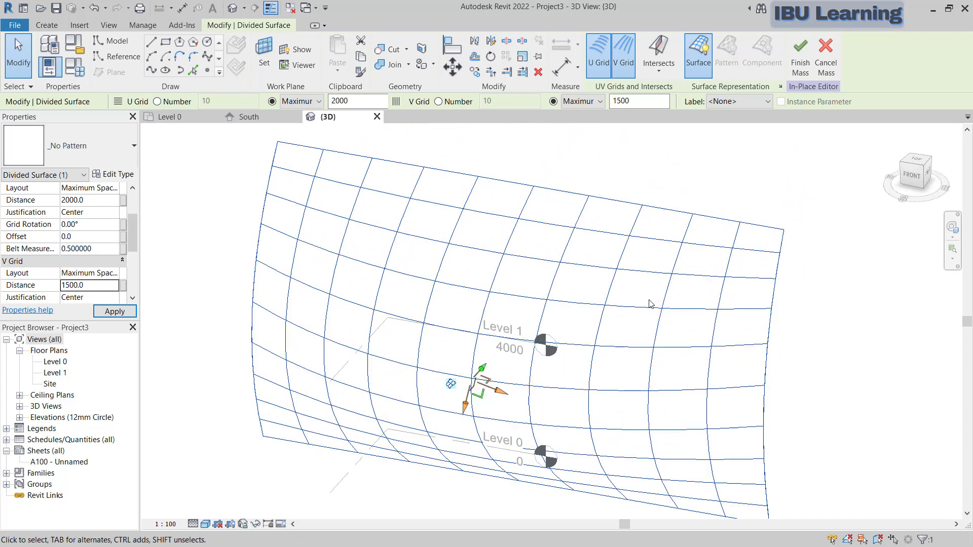
Finish the in-place mass and save the project as 'Curtain Panel Massing'
left_click(795, 64)
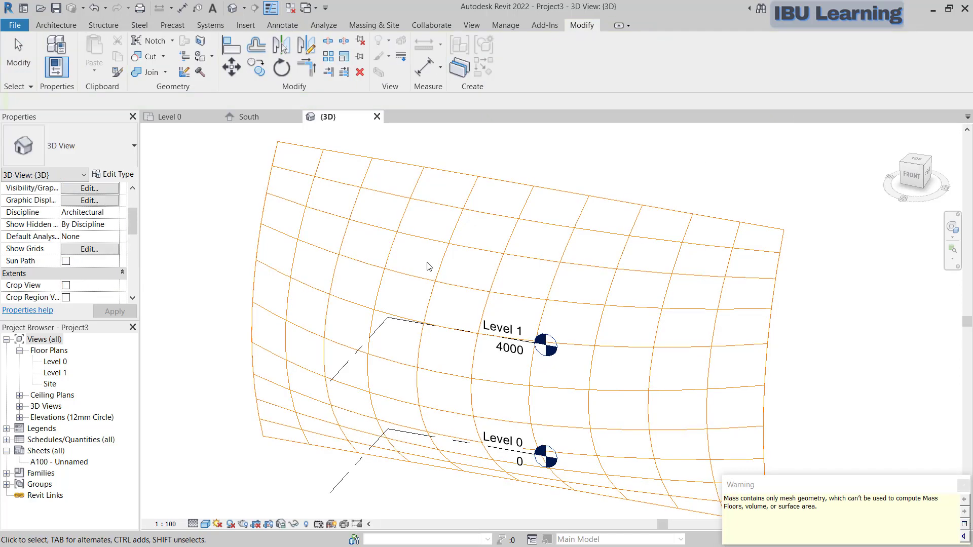
left_click(198, 294)
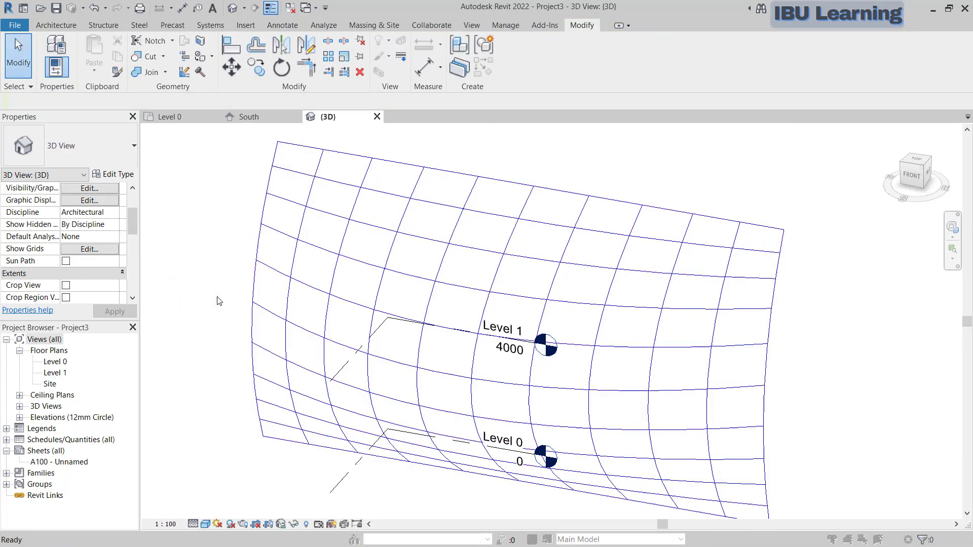
key("ctrl+s")
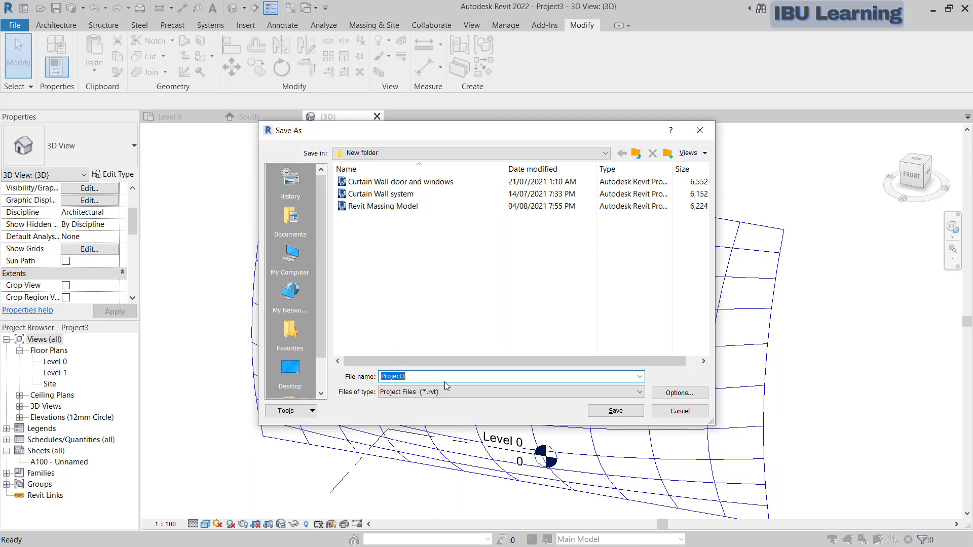
type("Curtain")
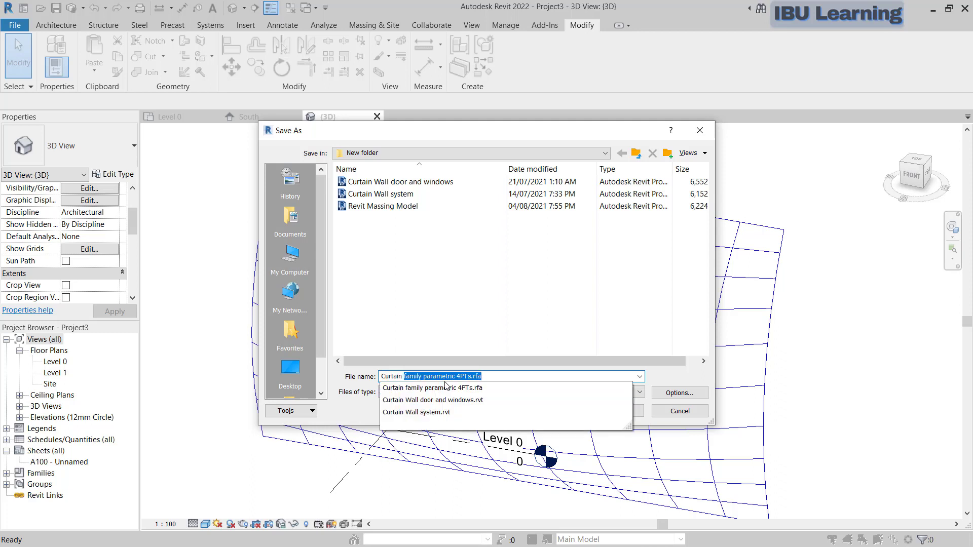
type(" PA")
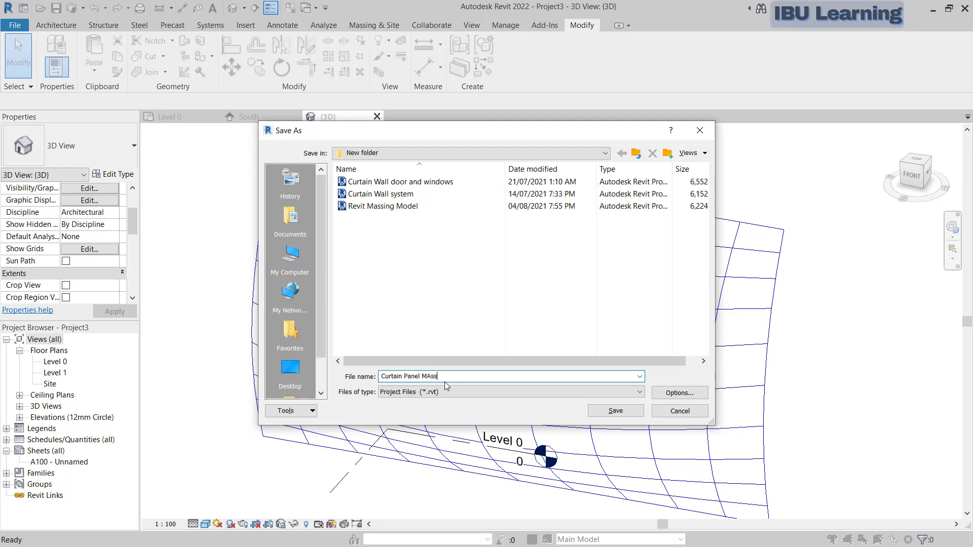
type("nel Massing")
key("Return")
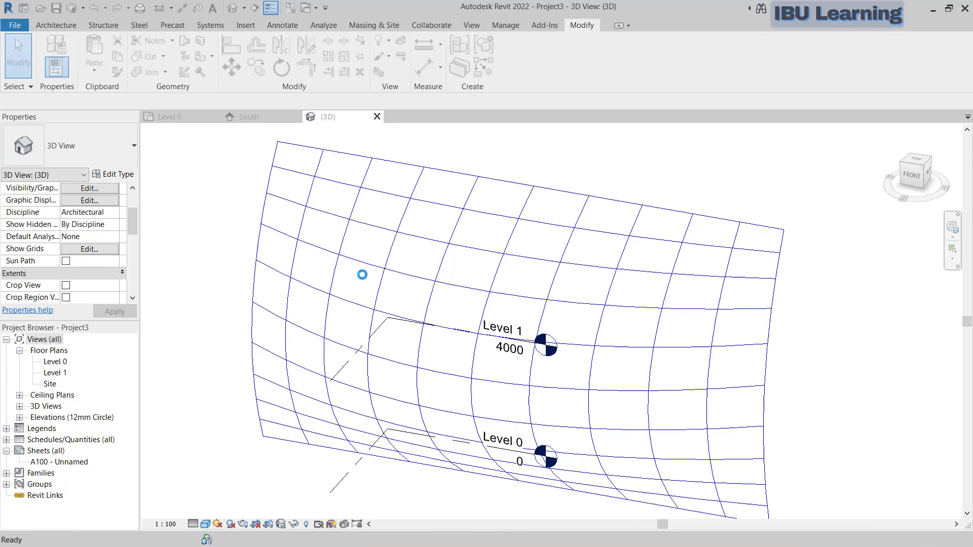
Uncheck Show annotation categories in the 3D view's Visibility/Graphics so only the gridded surface shows
left_click(227, 293)
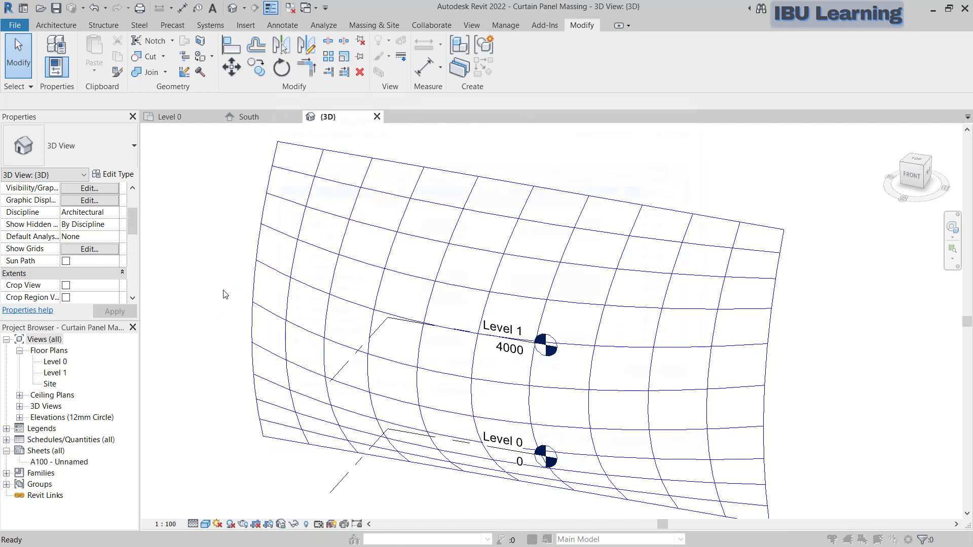
key("v")
key("v")
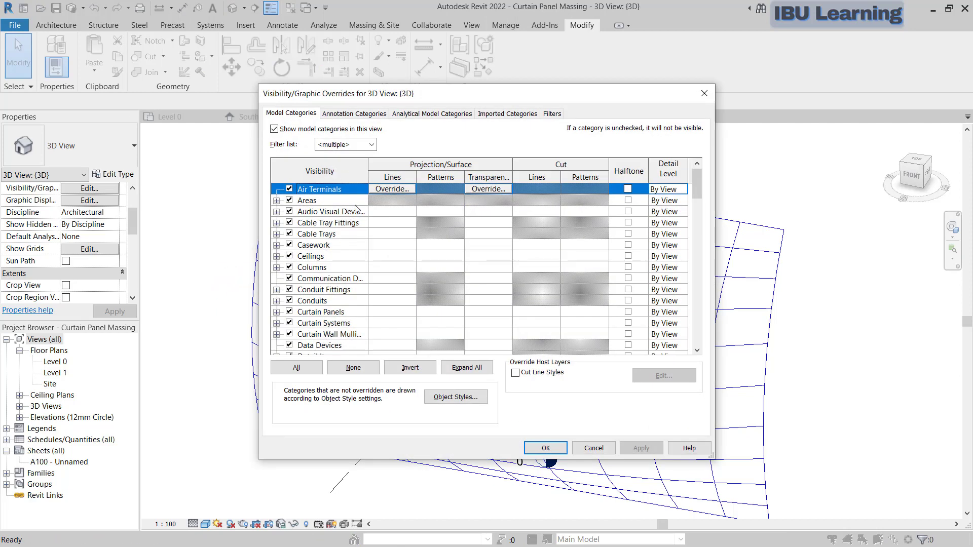
left_click(352, 114)
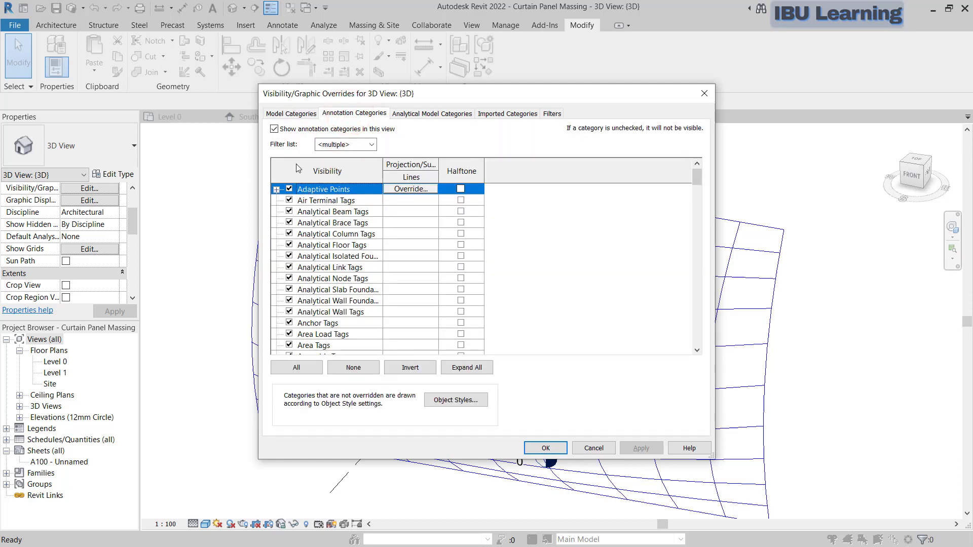
left_click(287, 130)
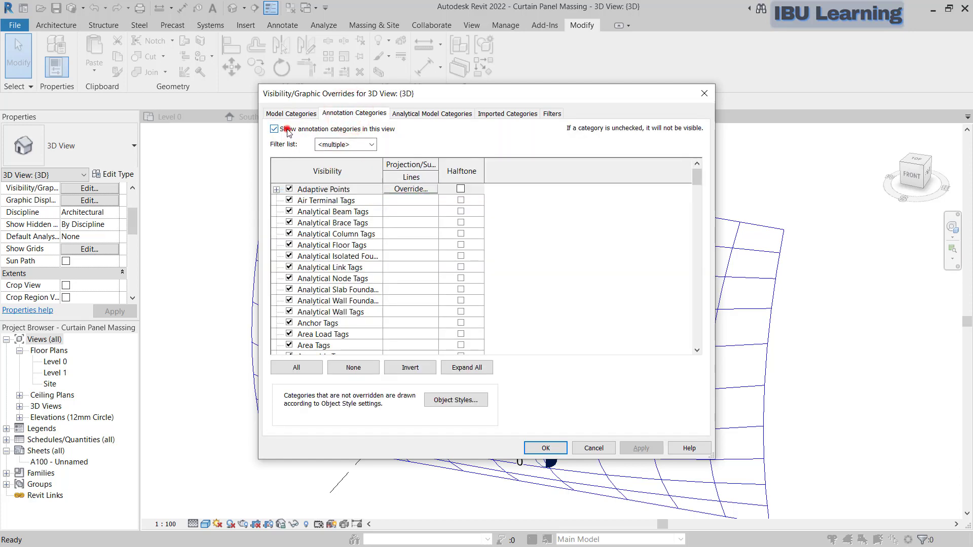
left_click(546, 448)
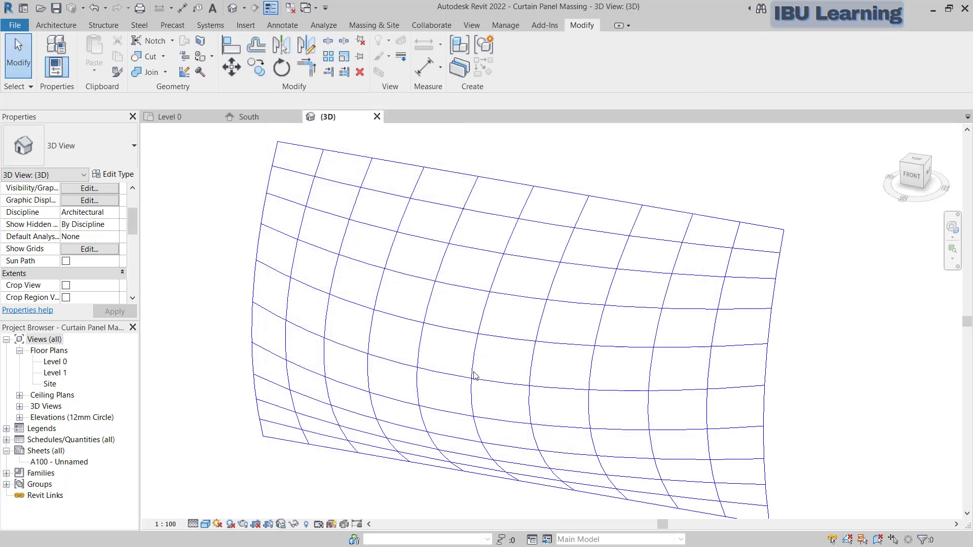
middle_click_drag(474, 375, 332, 449)
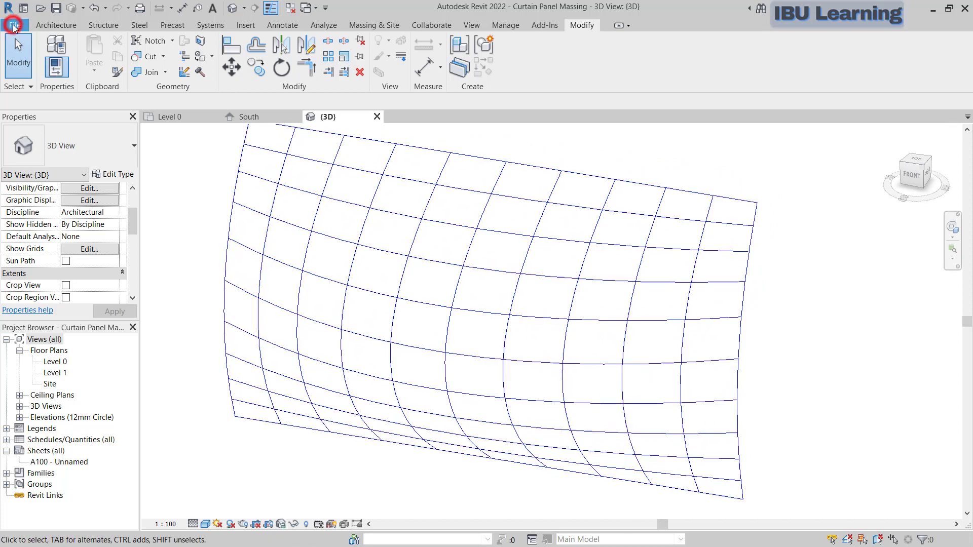
Start a new family from the File menu to reach the template browser
left_click(15, 25)
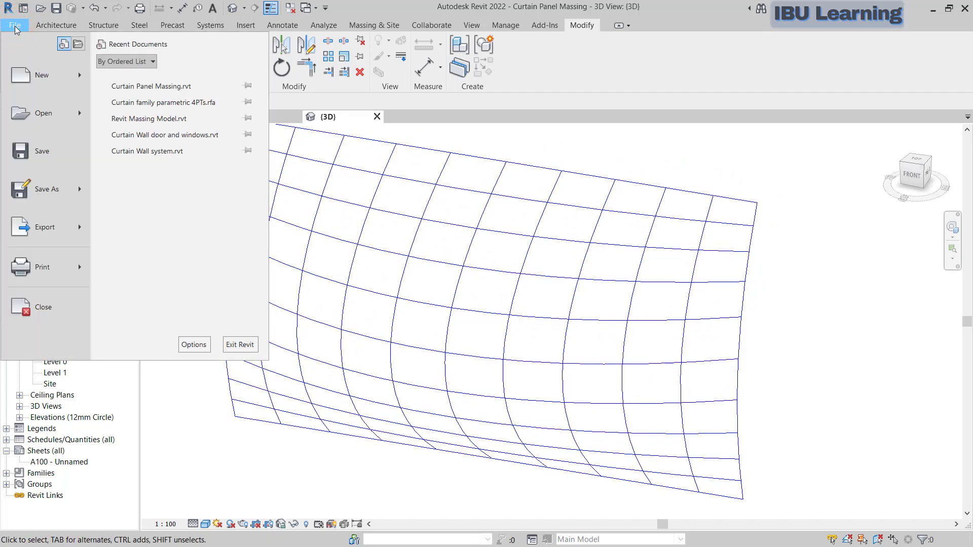
left_click(81, 77)
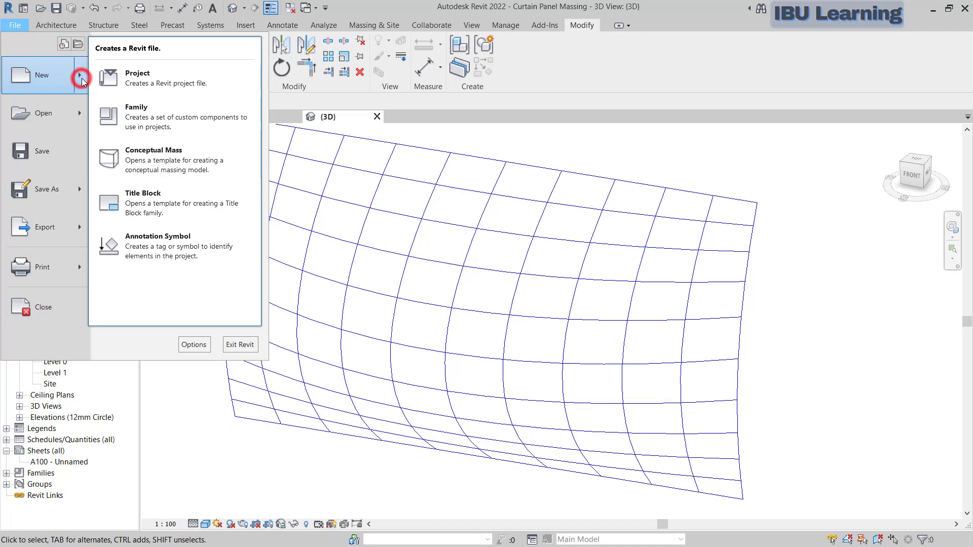
left_click(153, 119)
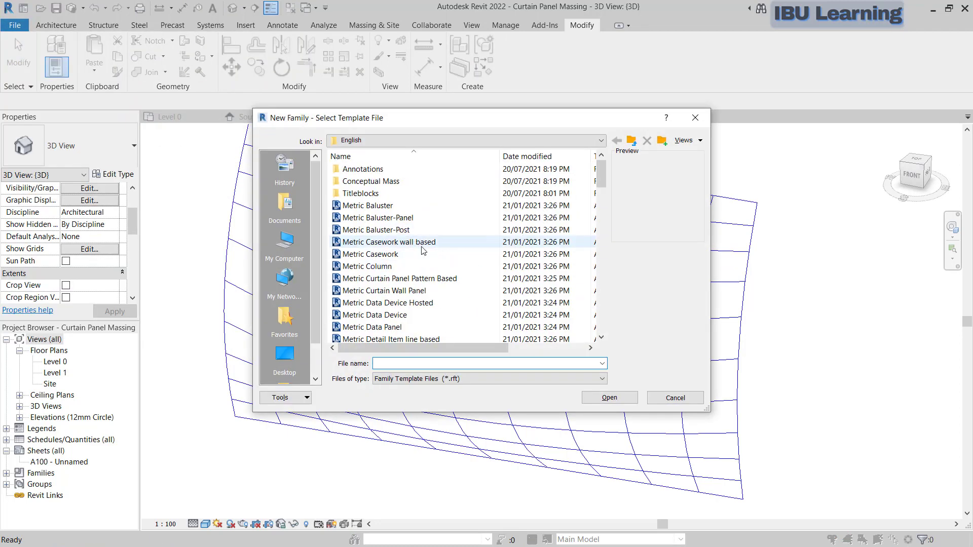
left_click(366, 138)
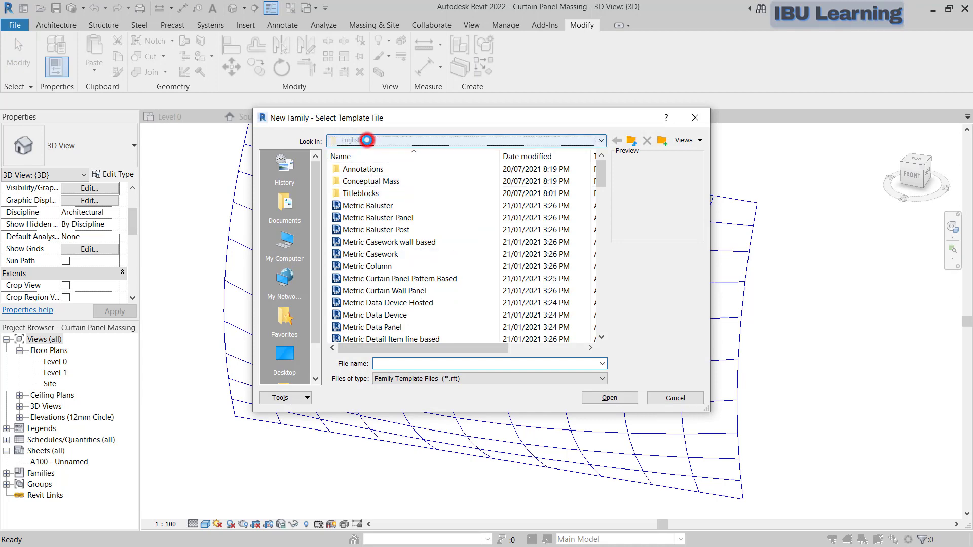
left_click(368, 140)
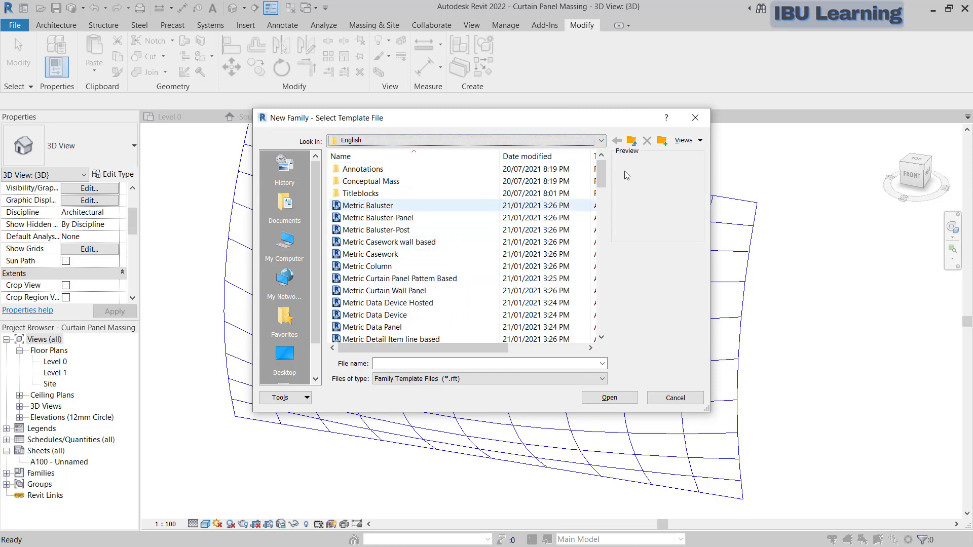
Open Metric Curtain Panel Pattern Based.rft from the English templates folder
left_click(631, 141)
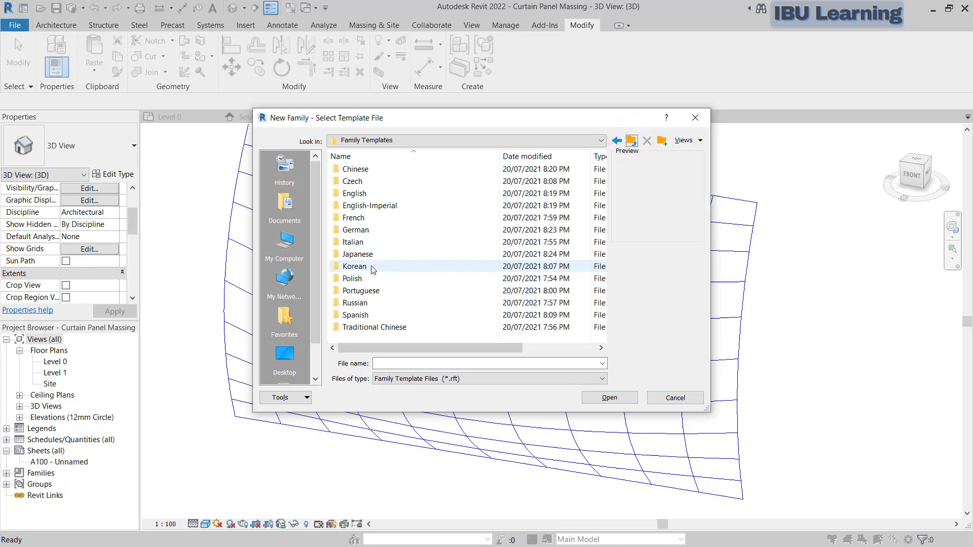
left_click(369, 207)
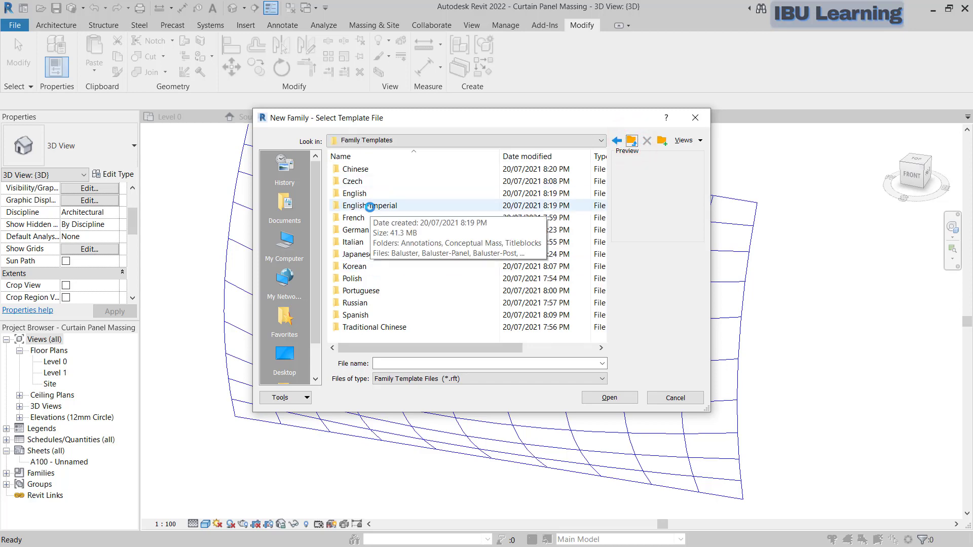
double_click(370, 207)
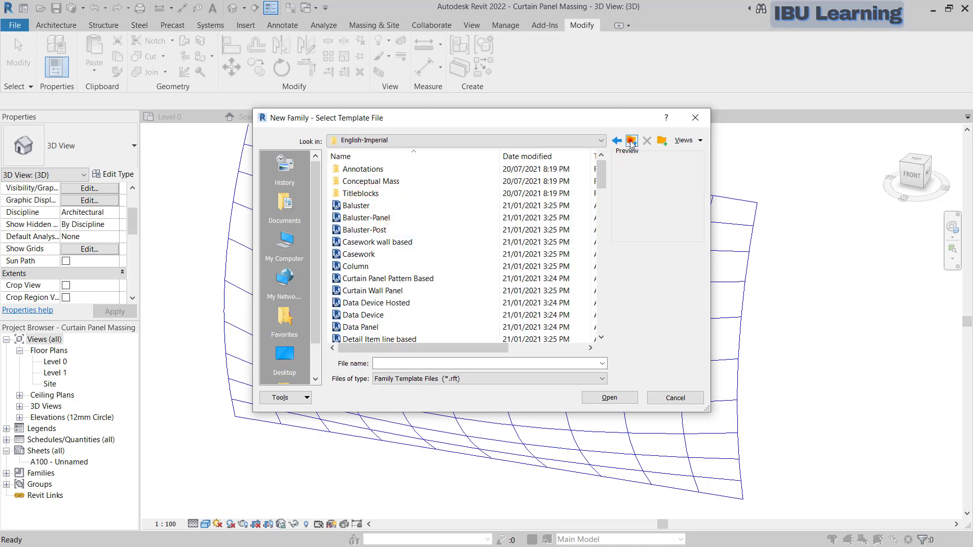
left_click(631, 141)
double_click(361, 193)
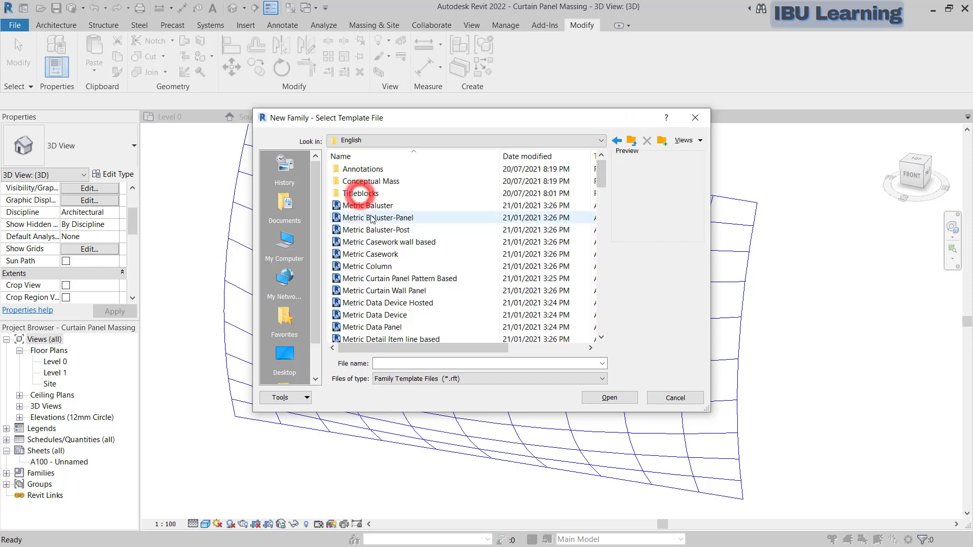
scroll(378, 218, "down", 2)
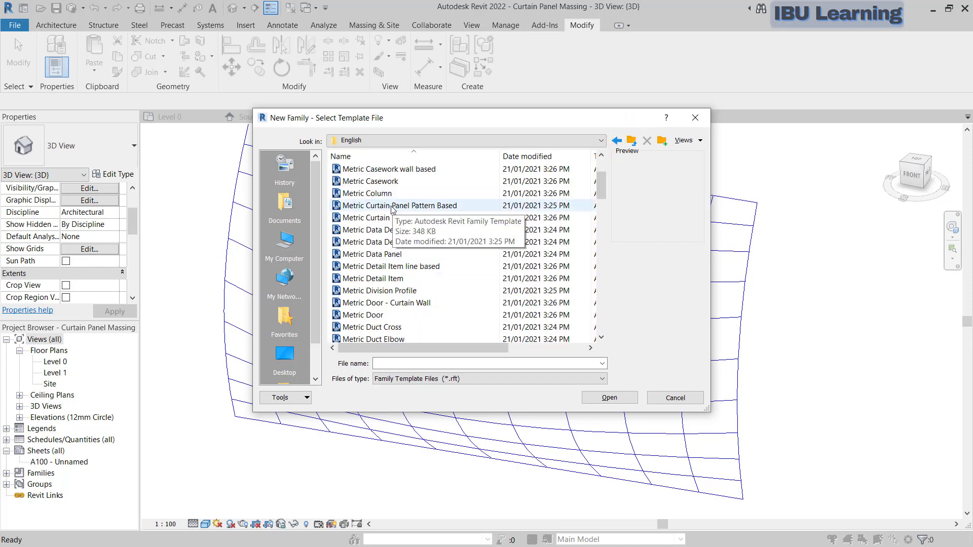
left_click(373, 208)
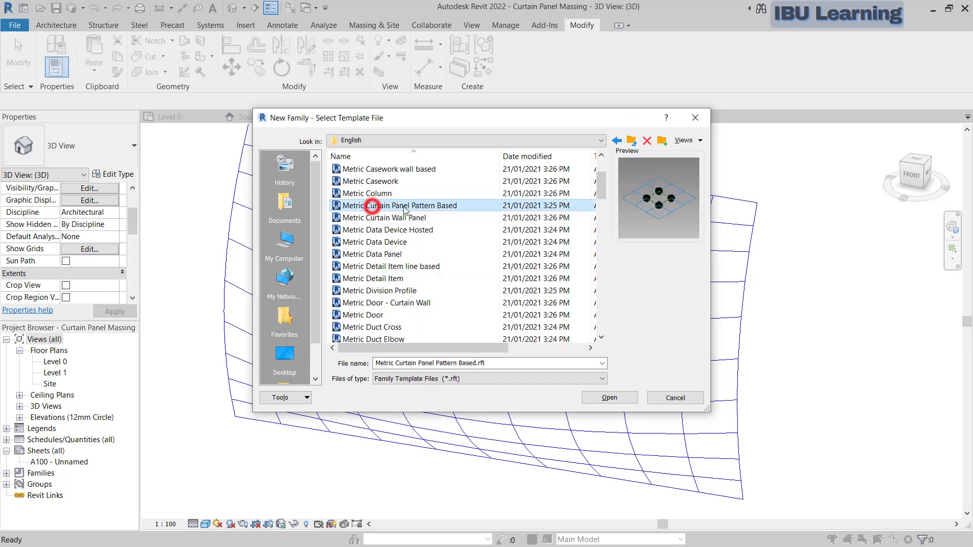
left_click(608, 398)
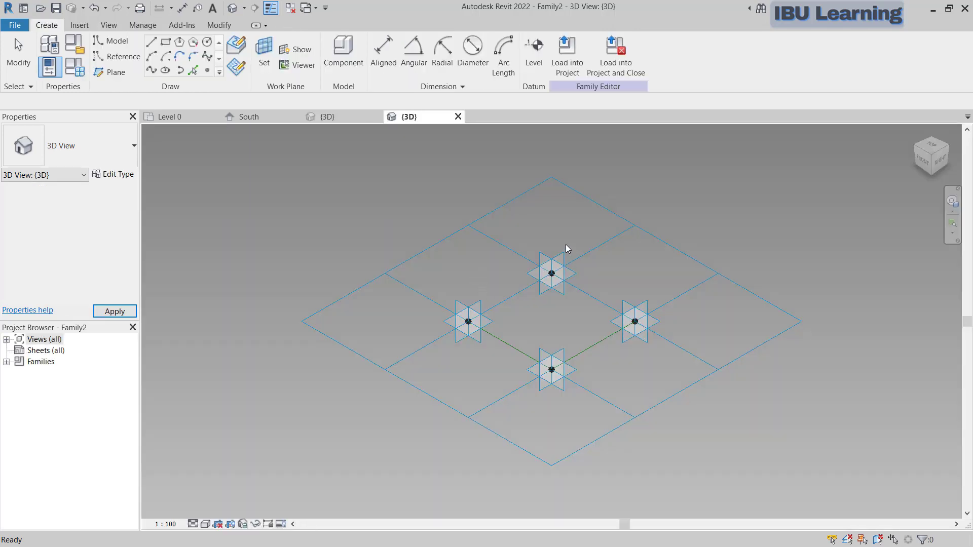
Change the tile pattern grid to the Triangle (bent) pattern
scroll(566, 244, "up", 2)
scroll(312, 236, "down", 2)
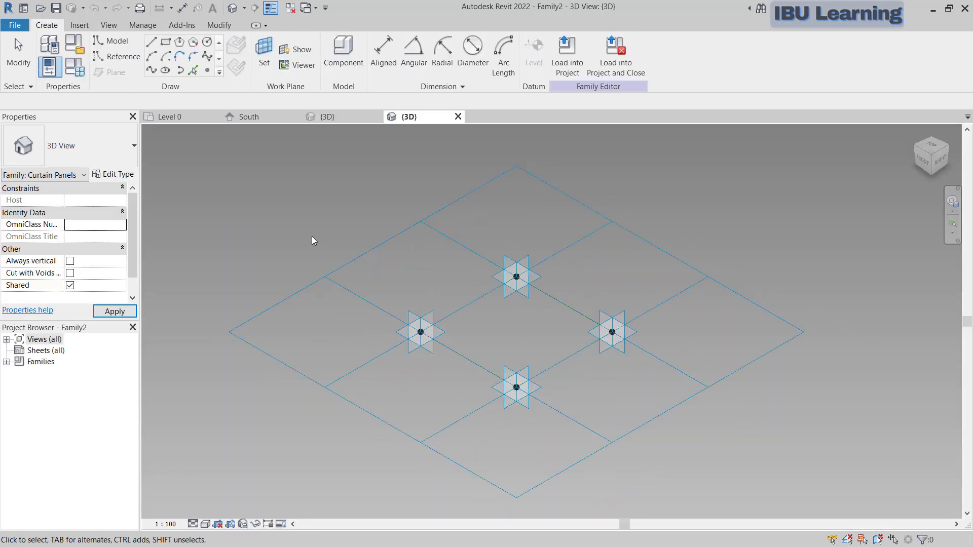
left_click(323, 273)
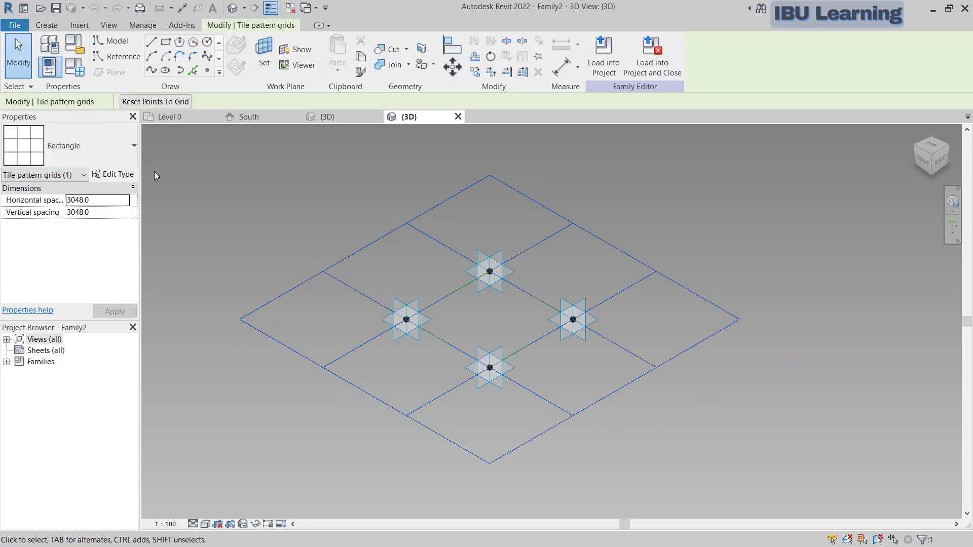
left_click(85, 144)
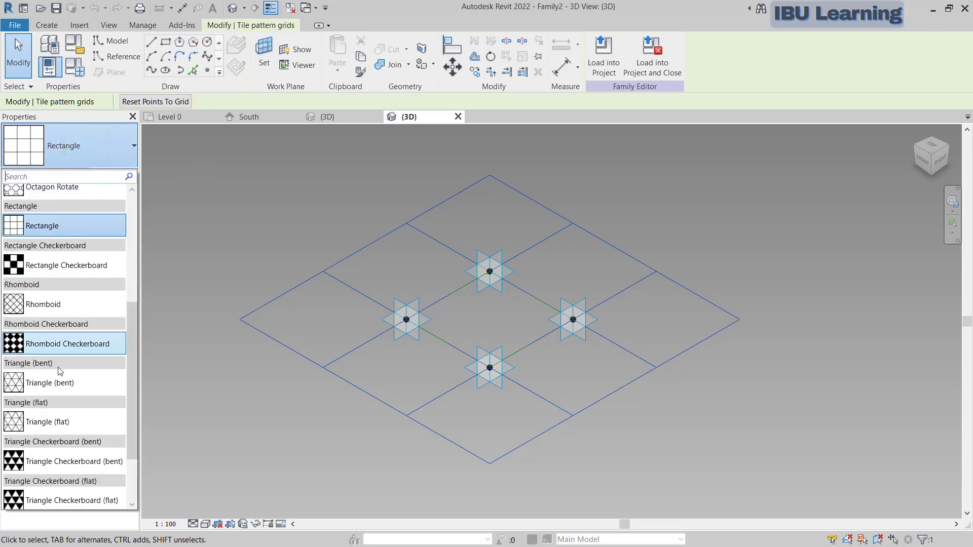
left_click(51, 386)
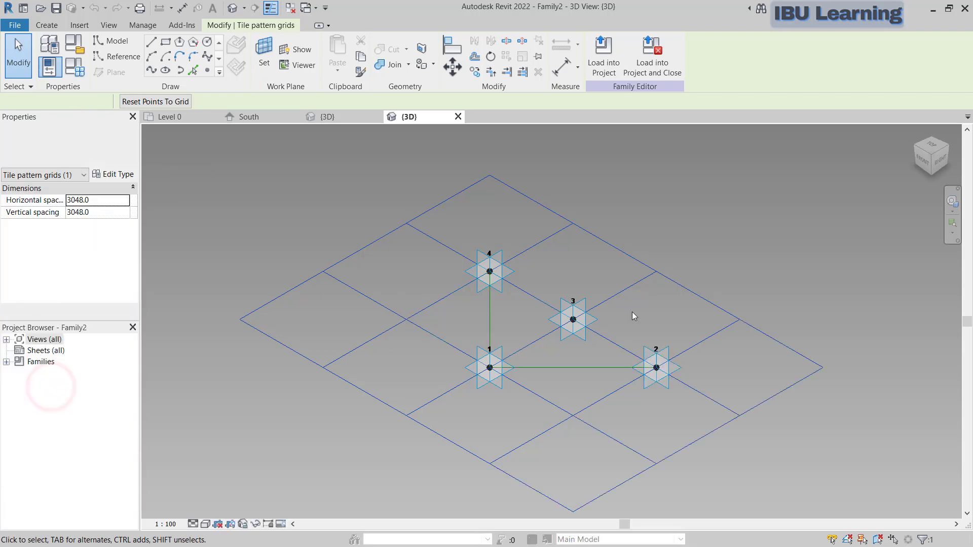
Switch the tile pattern grid to Triangle Step (bent)
left_click(95, 142)
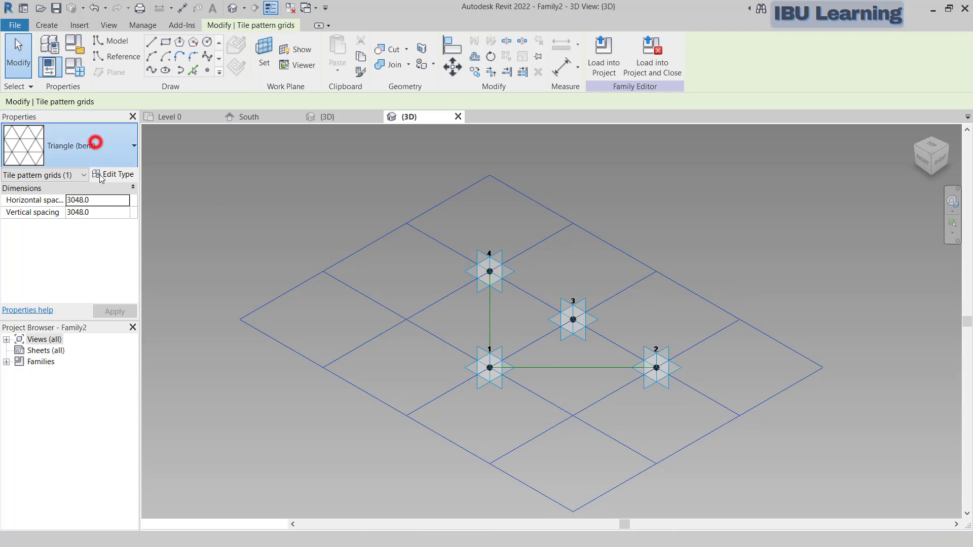
scroll(66, 405, "down", 1)
left_click(52, 480)
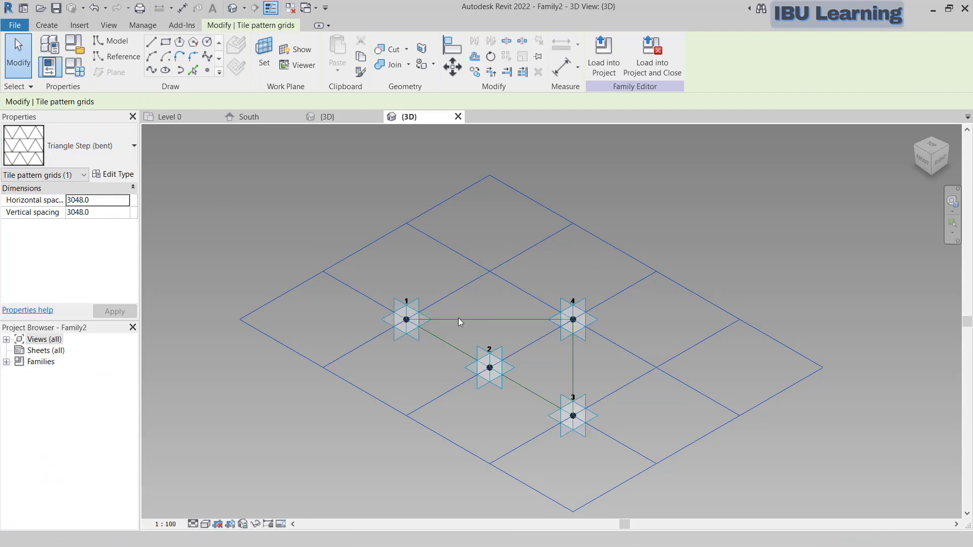
Return the tile pattern grid to Rectangle and view it at an angle
left_click(75, 141)
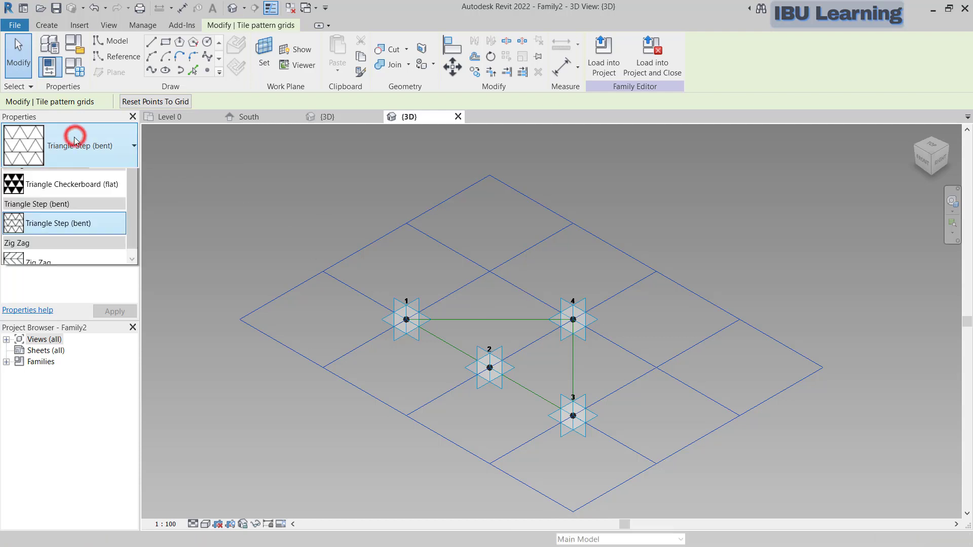
scroll(50, 309, "up", 3)
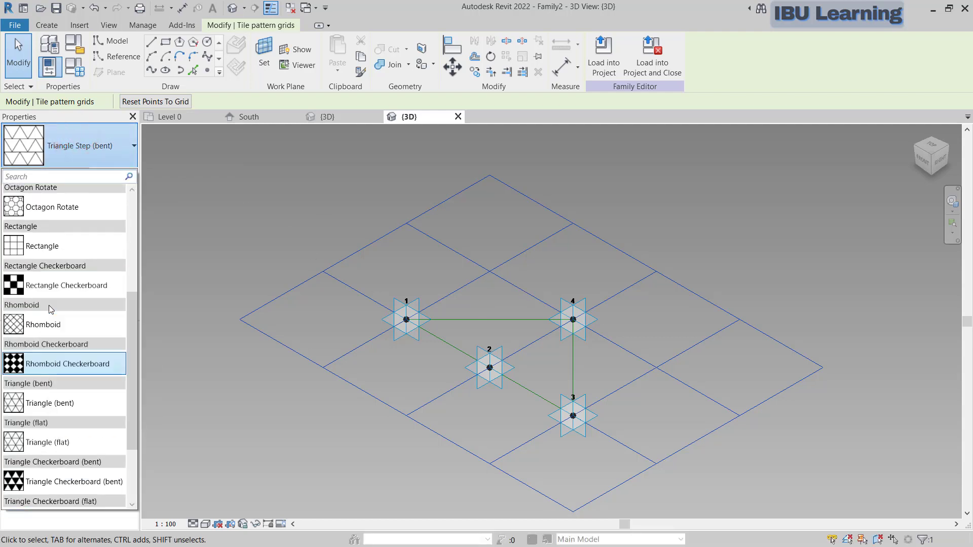
scroll(51, 309, "up", 1)
left_click(53, 277)
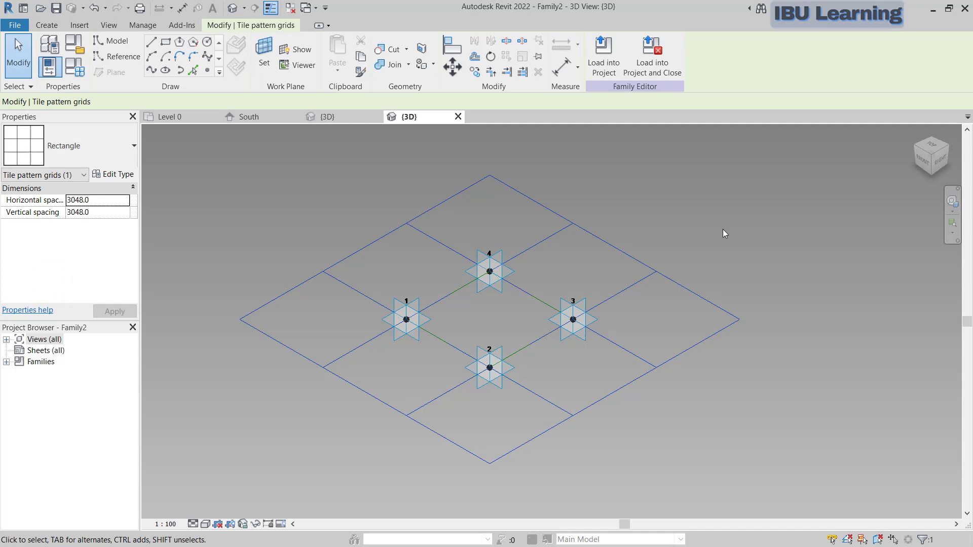
left_click(717, 397)
scroll(557, 369, "up", 3)
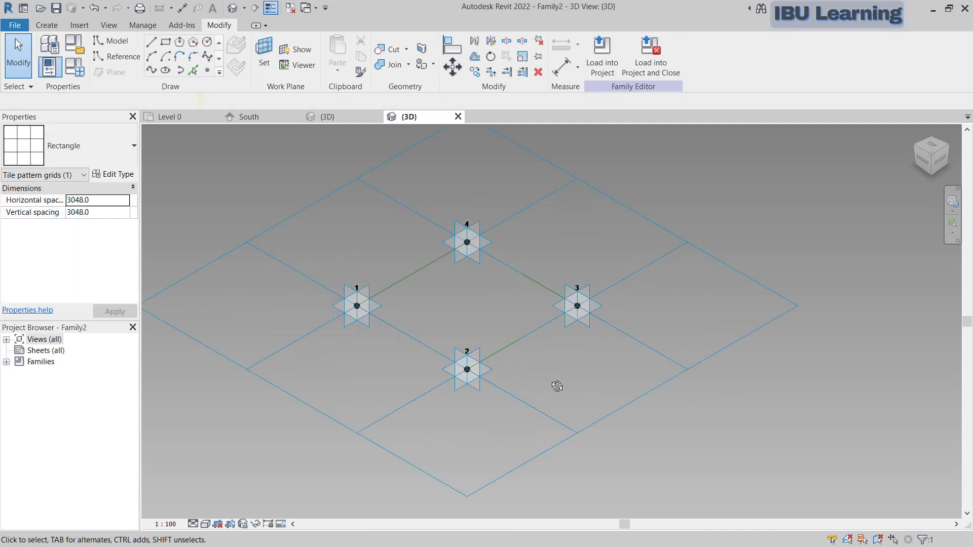
middle_click_drag(557, 386, 571, 387, "shift")
middle_click_drag(436, 319, 433, 306, "shift")
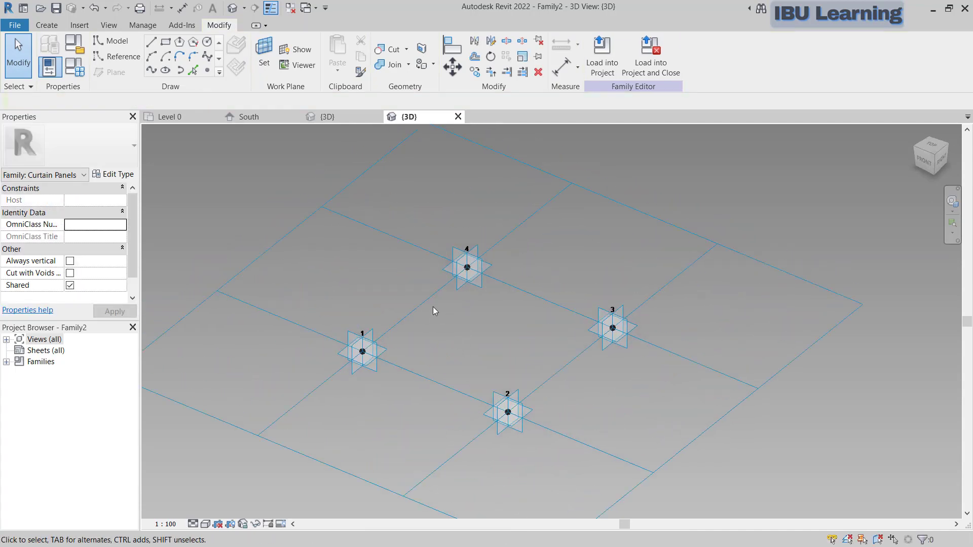
Tab-select the four connected reference lines and create an extruded solid box form
key("Tab")
left_click(430, 299)
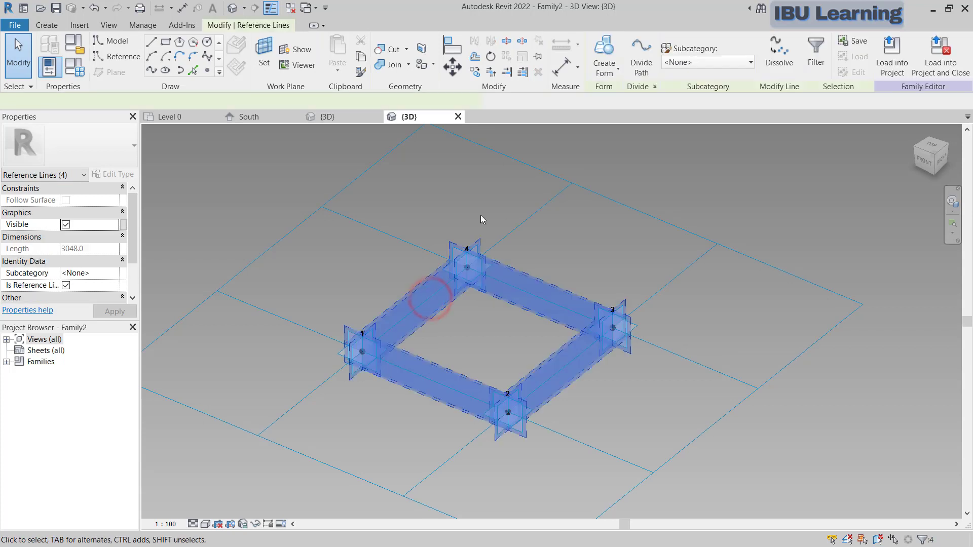
left_click(363, 278)
key("Tab")
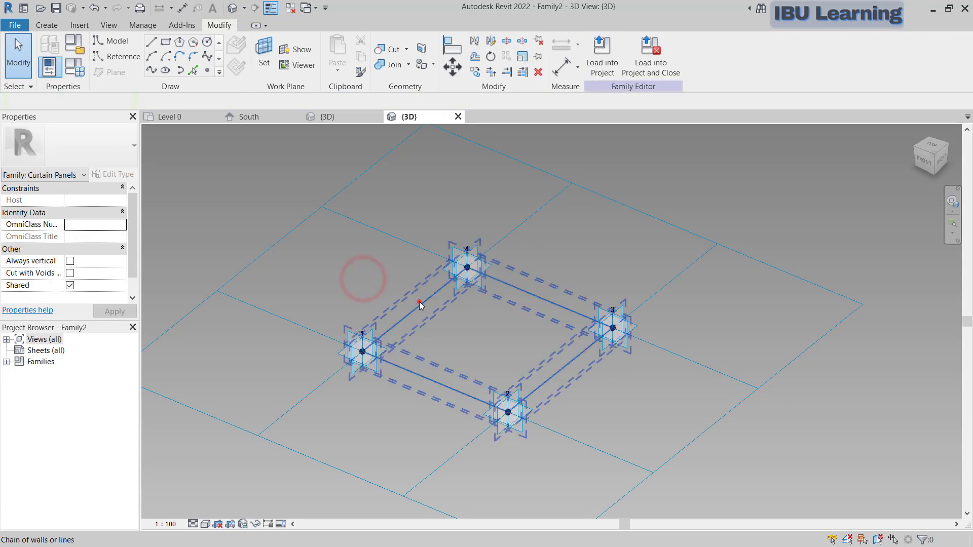
left_click(419, 302)
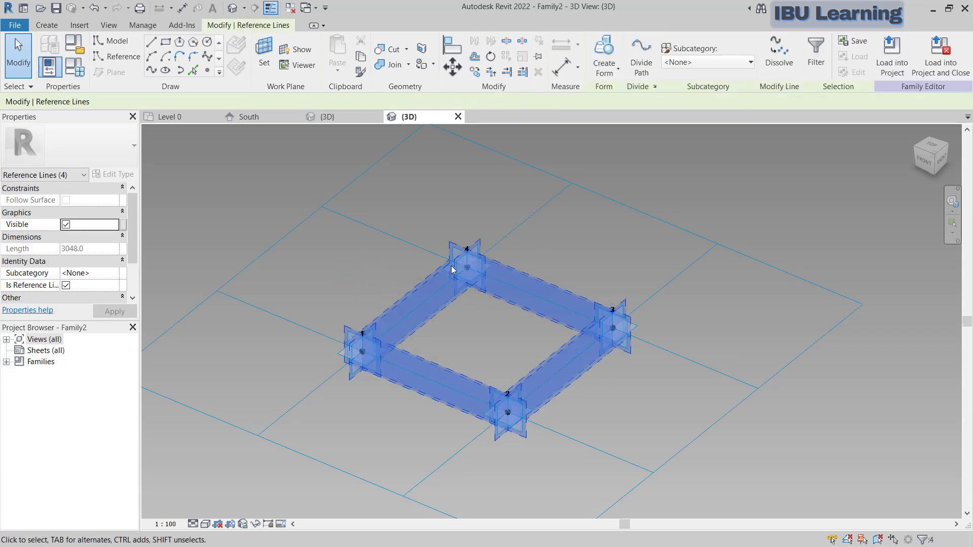
left_click(609, 68)
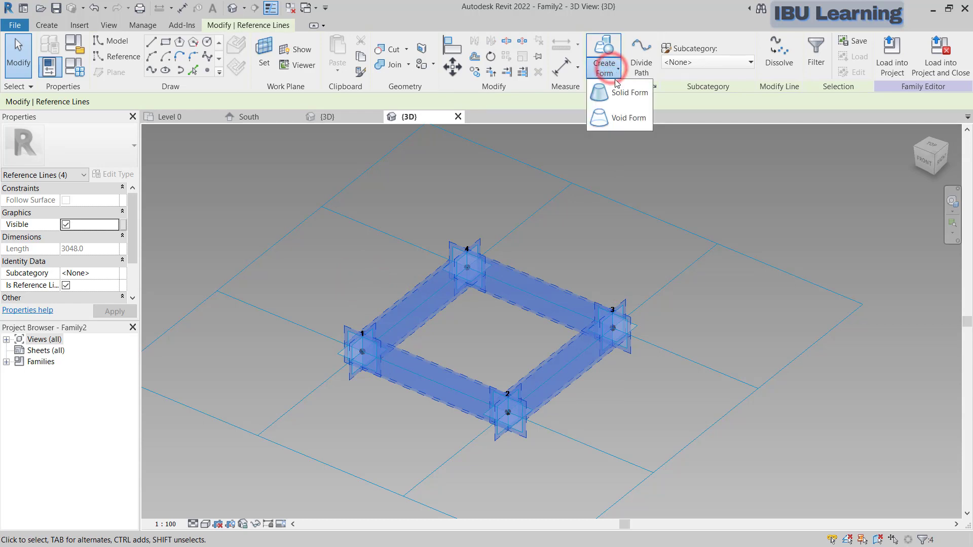
left_click(617, 96)
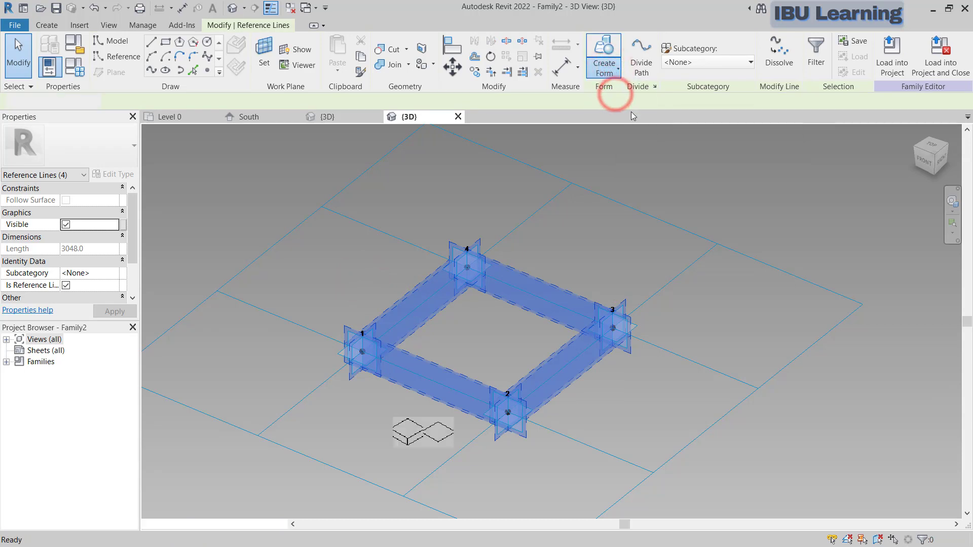
left_click(408, 441)
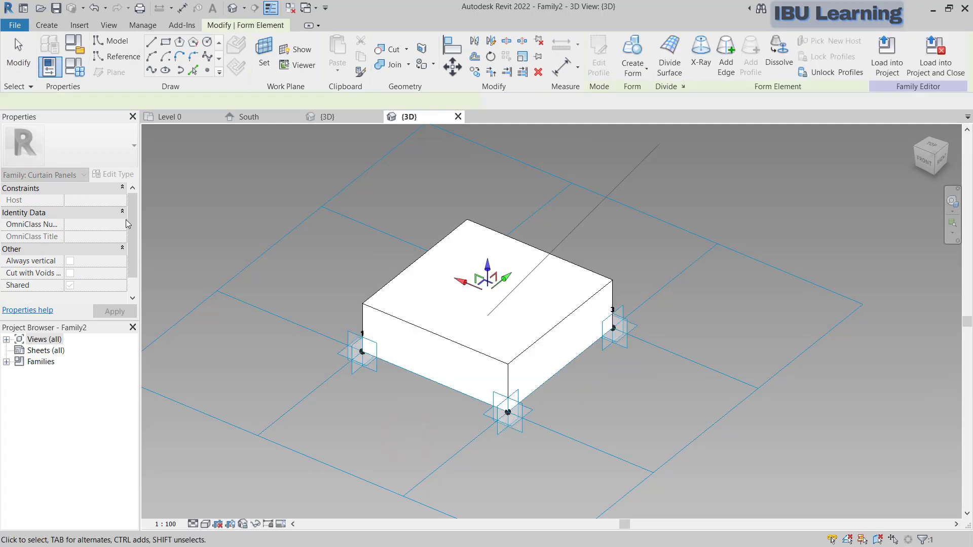
left_click(98, 199)
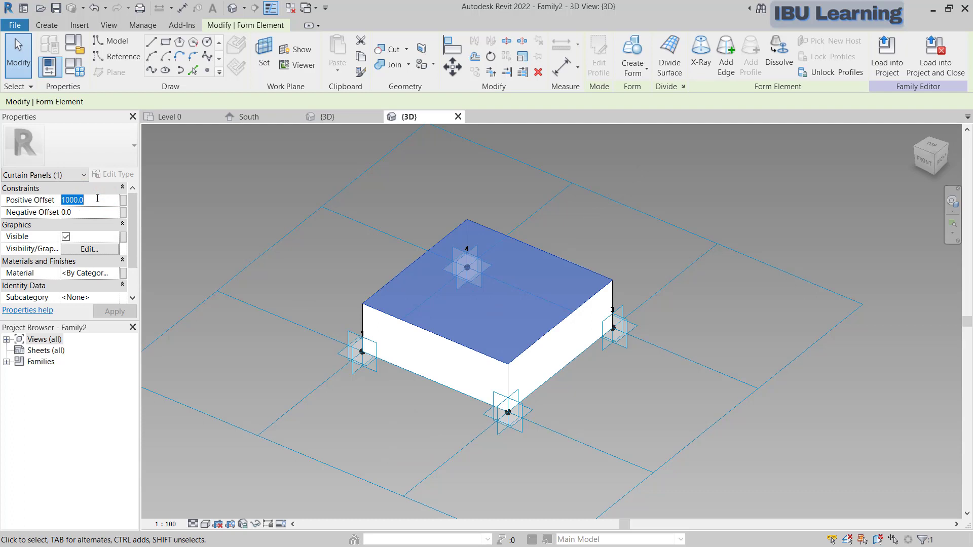
Set the form's positive offset to 30, then reselect the whole panel form
type("30")
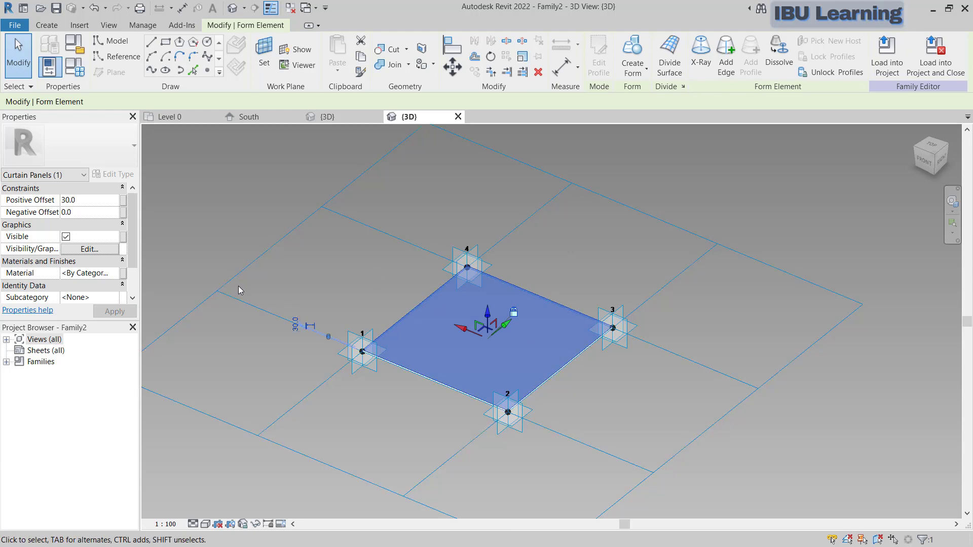
left_click(411, 418)
scroll(385, 371, "up", 4)
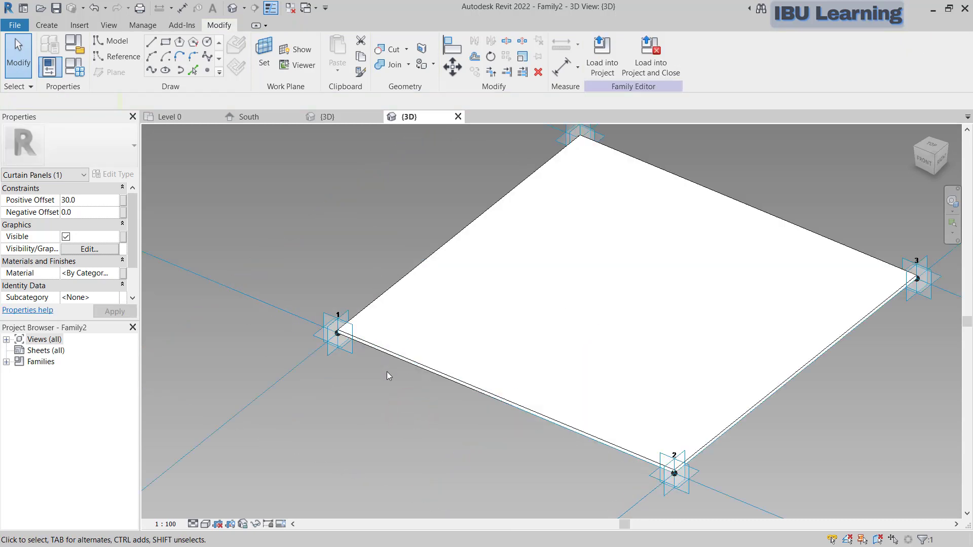
middle_click_drag(390, 403, 379, 364)
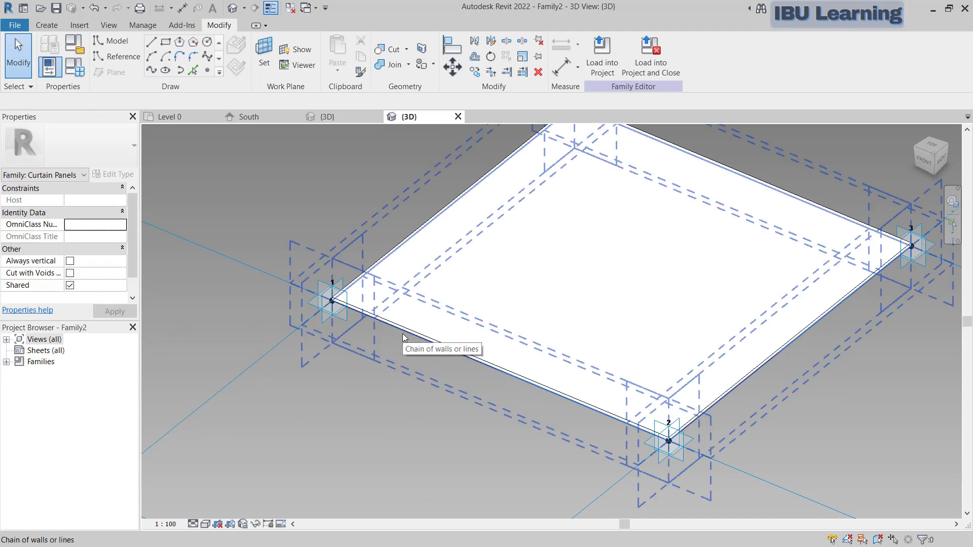
key("Tab")
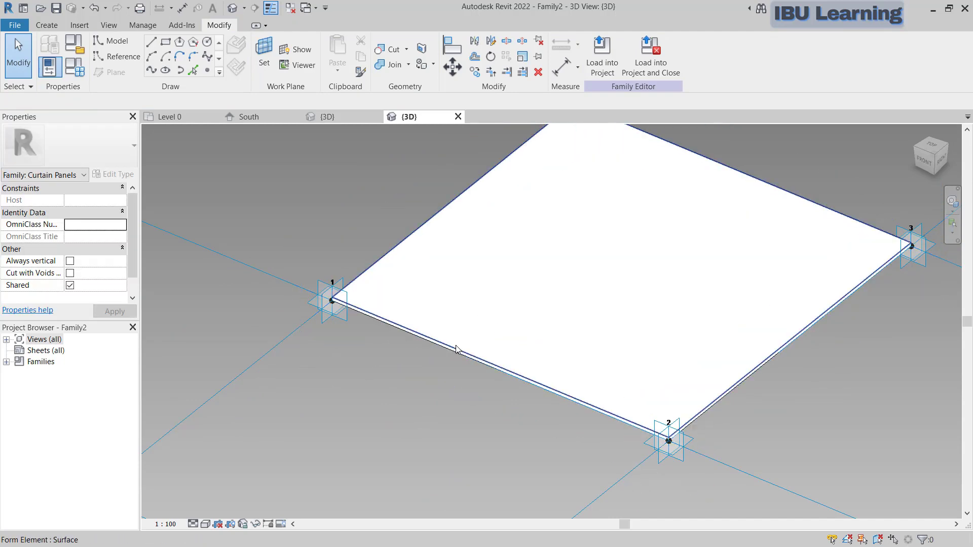
key("Tab")
left_click(455, 347)
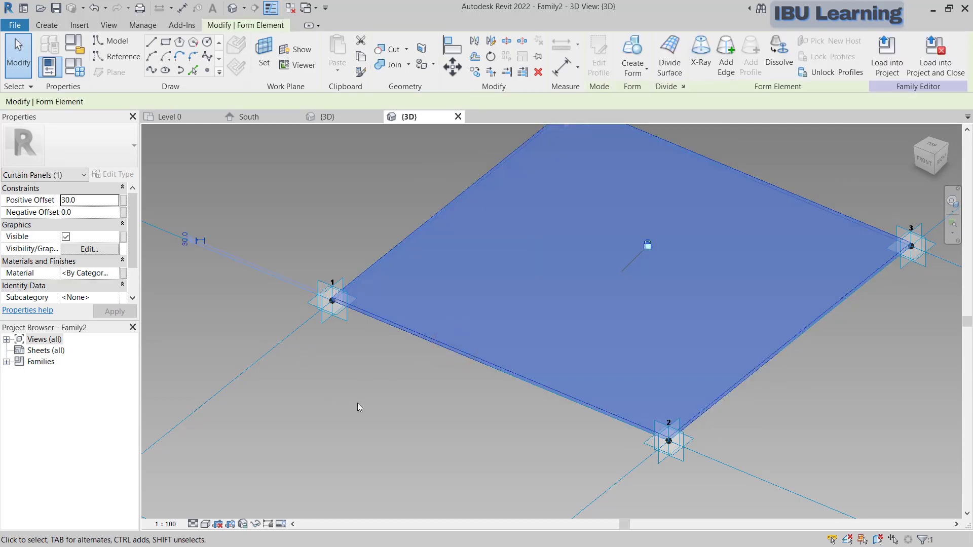
Hide the panel form and place a reference point on the edge line
key("h")
key("h")
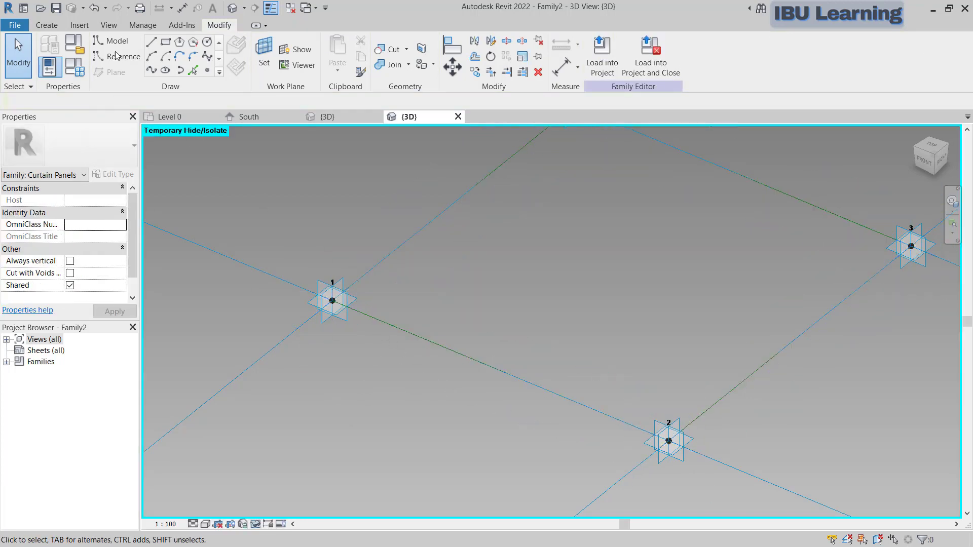
left_click(207, 70)
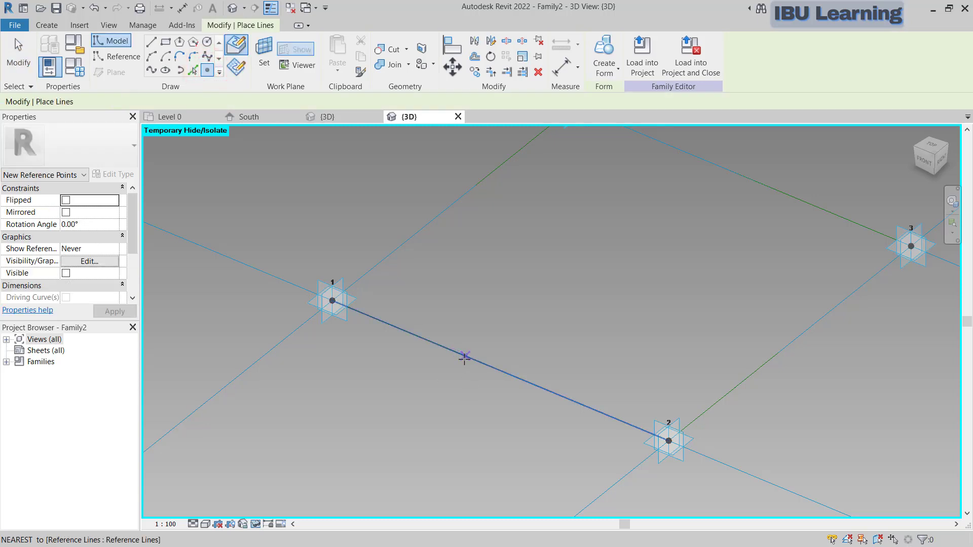
left_click(464, 358)
scroll(432, 354, "up", 3)
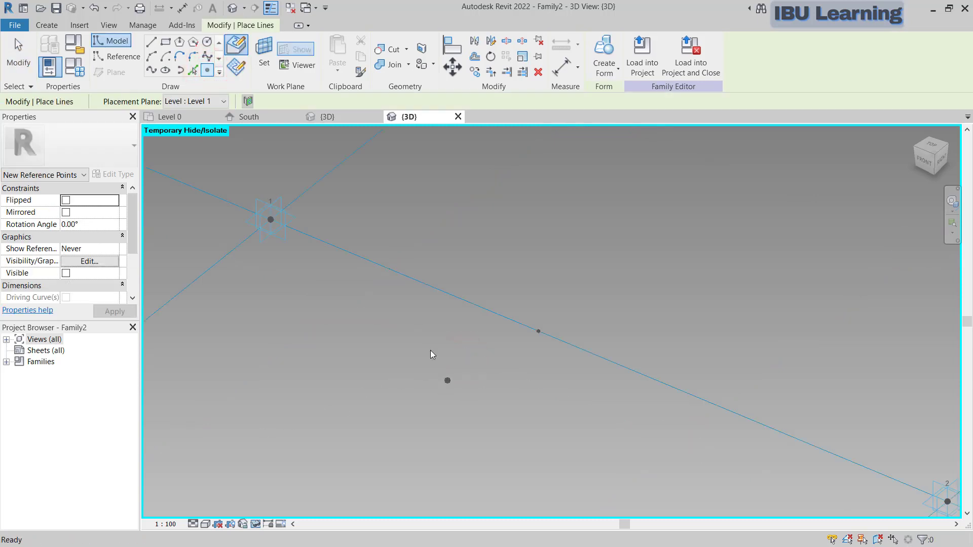
key("Escape")
middle_click_drag(575, 401, 487, 365)
scroll(478, 333, "up", 2)
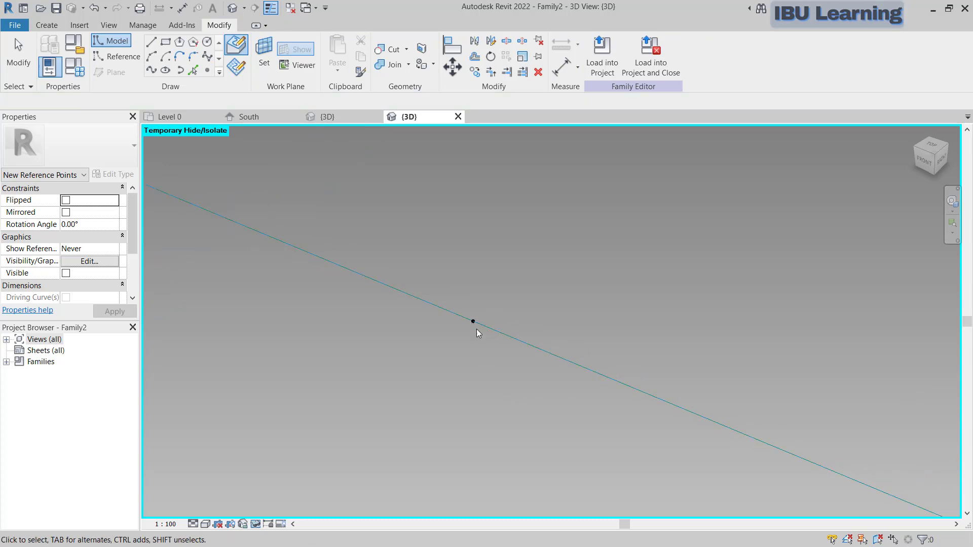
key("Escape")
key("Escape")
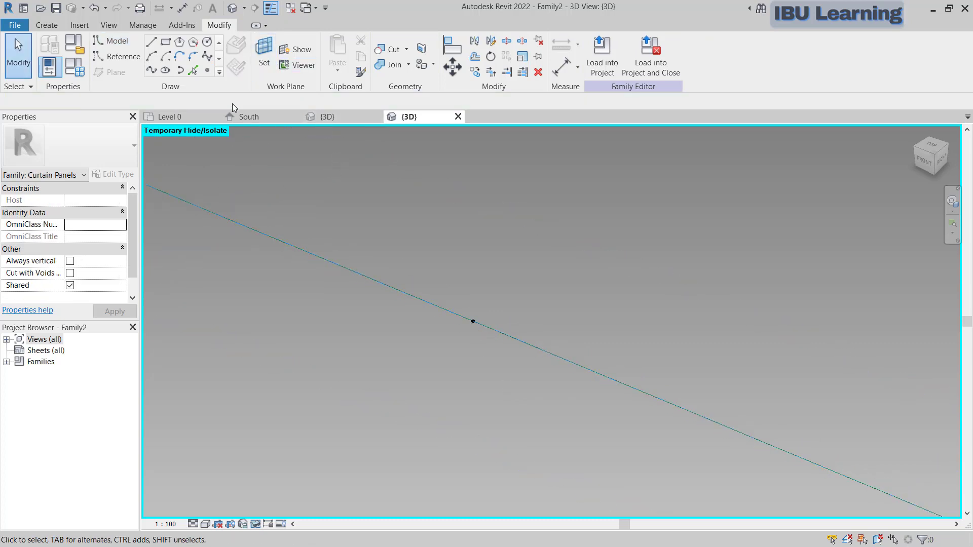
Draw a model-line rectangle on the reference point's work plane
left_click(165, 42)
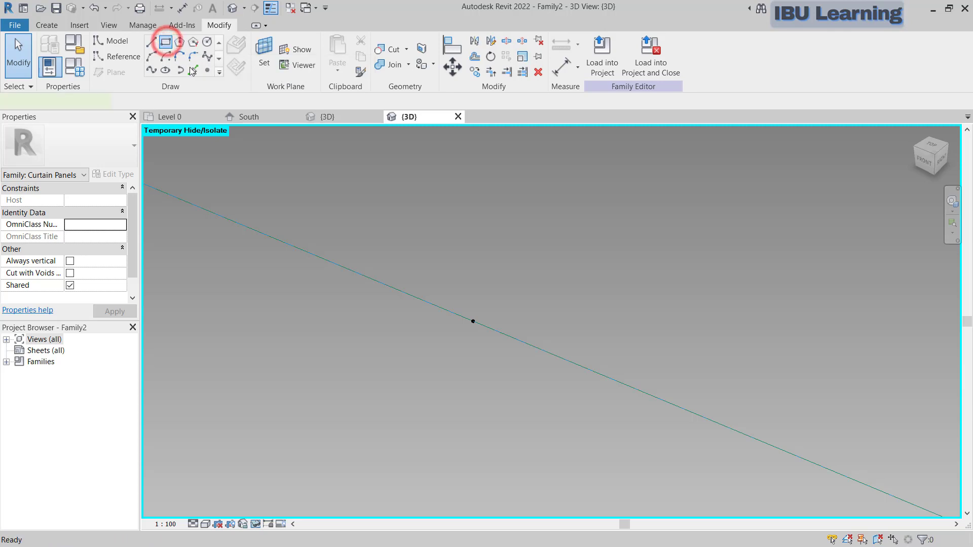
left_click(264, 66)
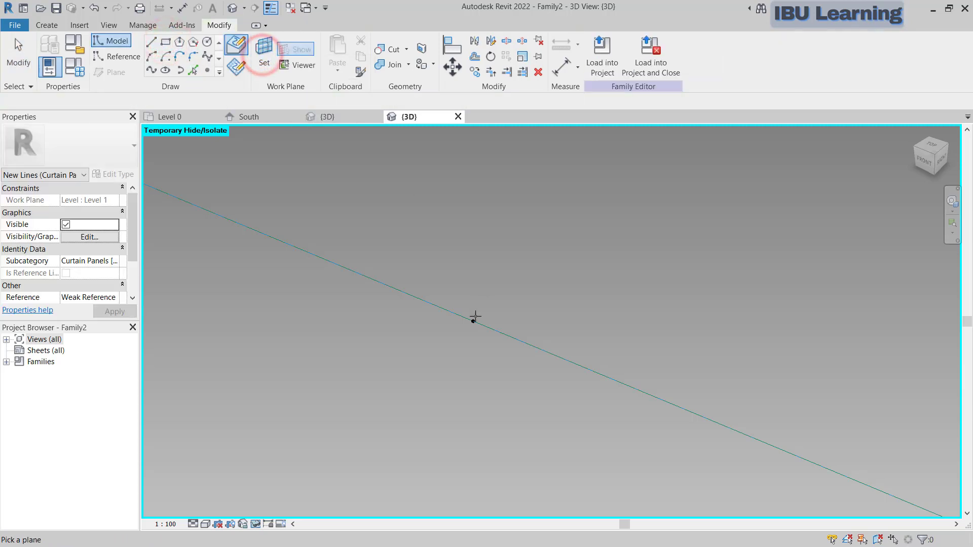
left_click(473, 320)
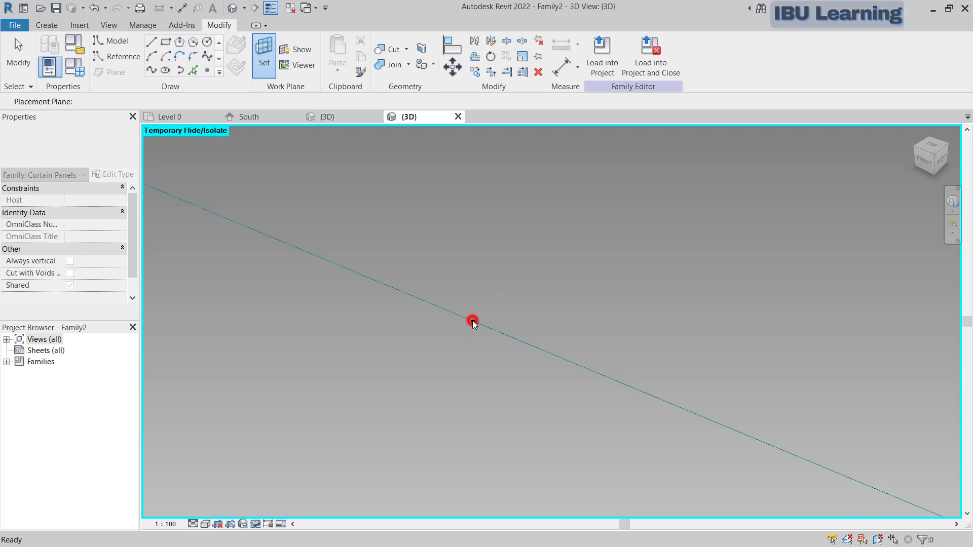
left_click(472, 321)
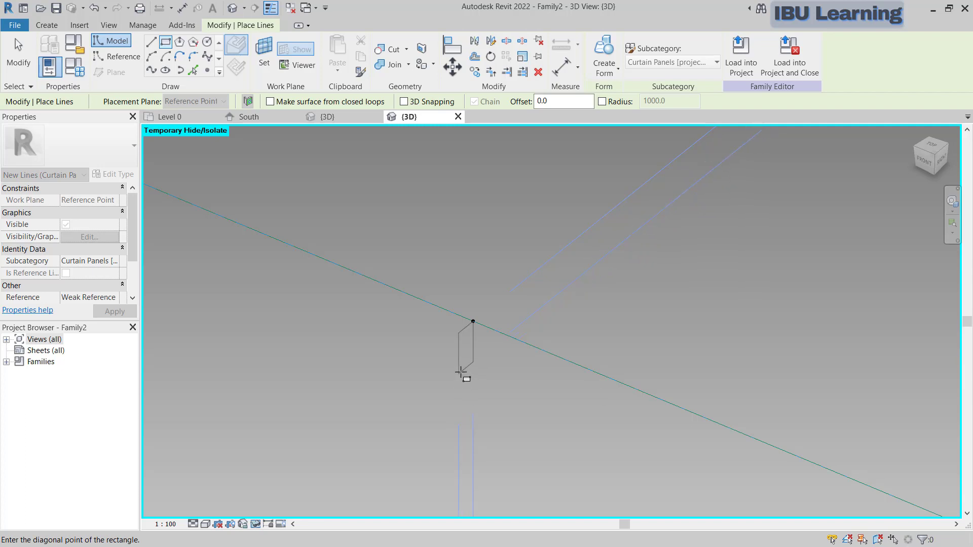
left_click(461, 372)
scroll(473, 375, "up", 3)
key("Escape")
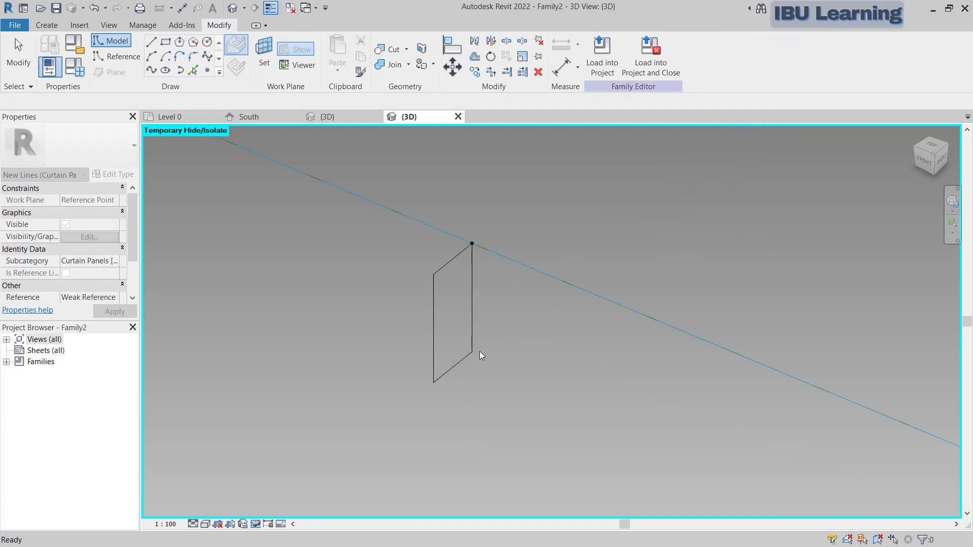
key("Escape")
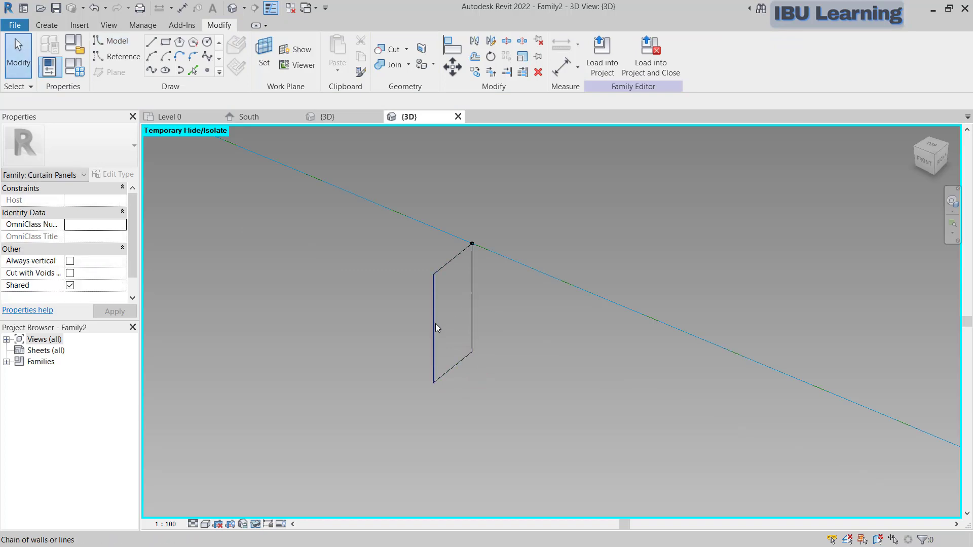
left_click(436, 327)
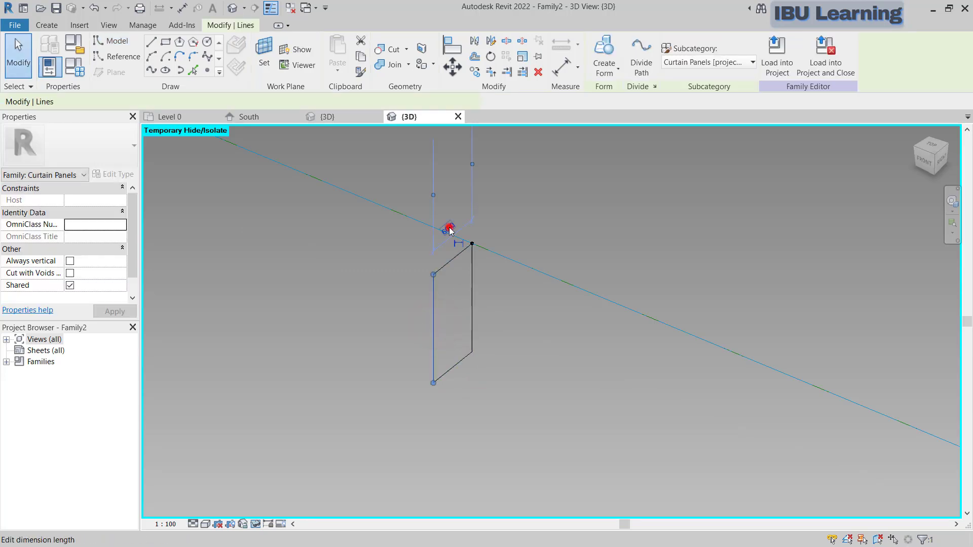
Resize the profile rectangle to 25 wide by 120 tall
left_click(449, 230)
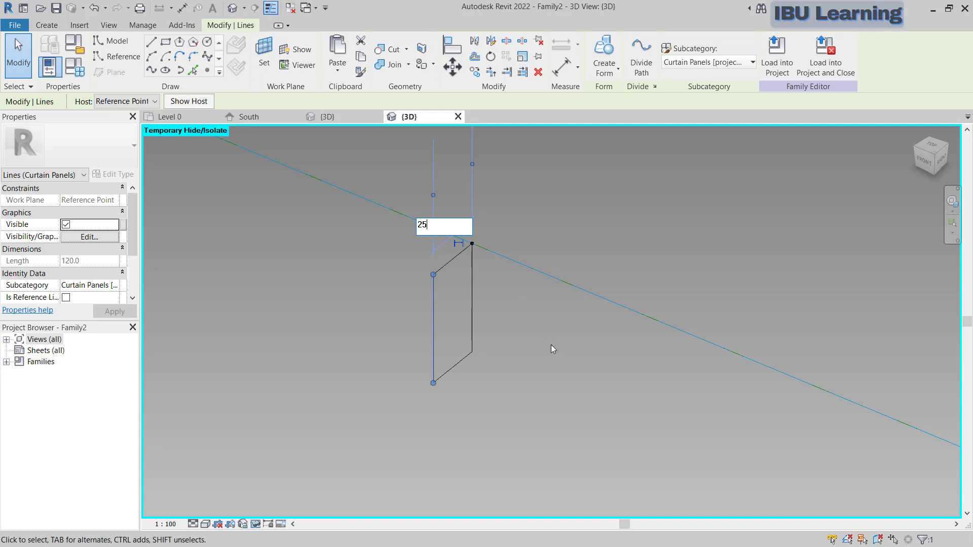
key("Return")
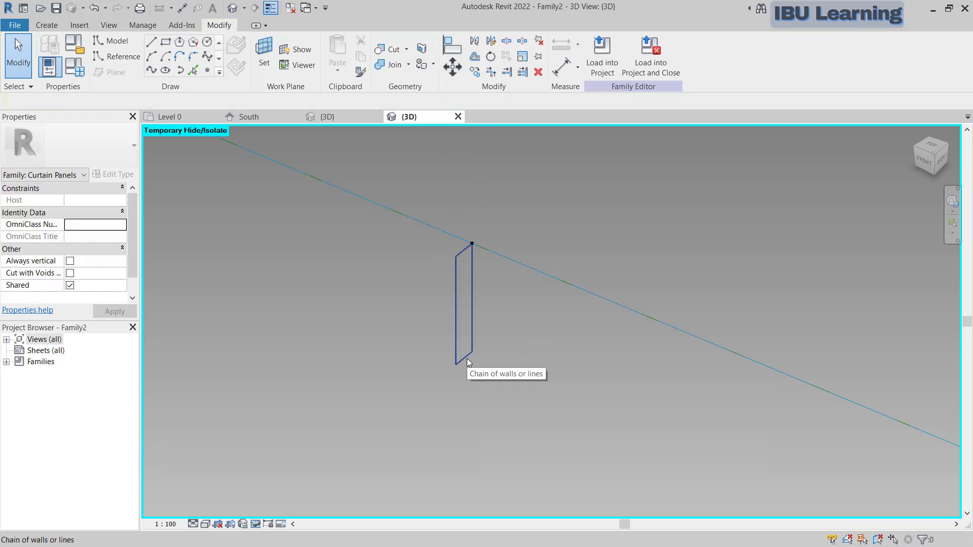
left_click(467, 358)
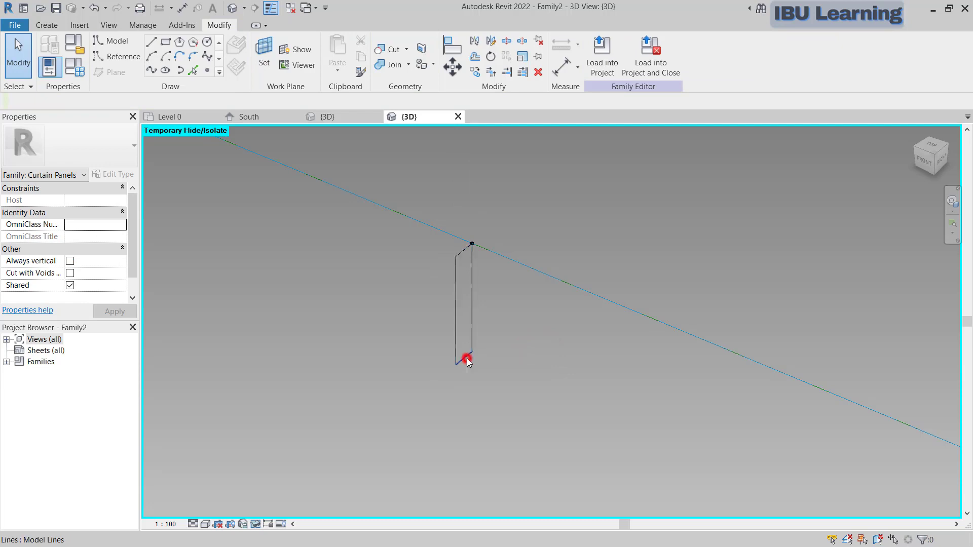
left_click(430, 328)
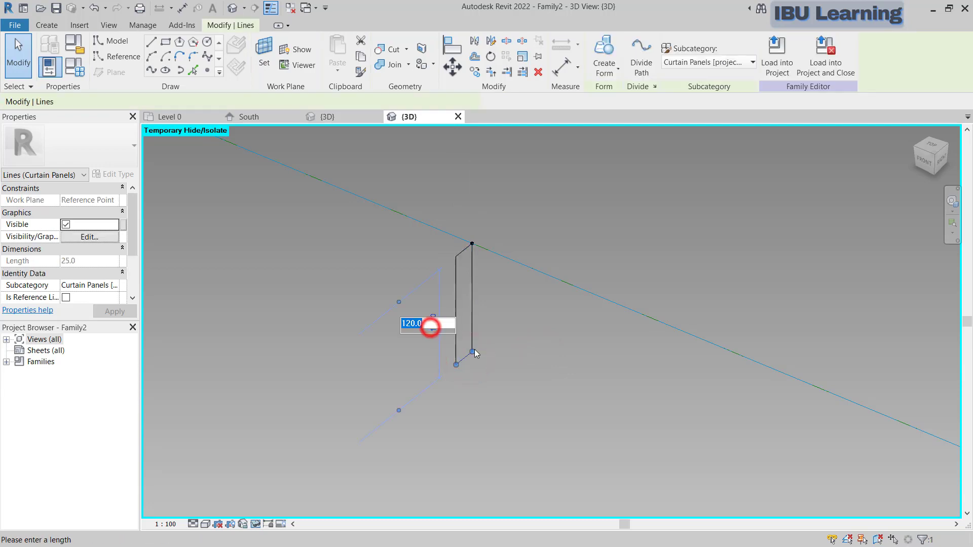
type("120")
left_click(532, 362)
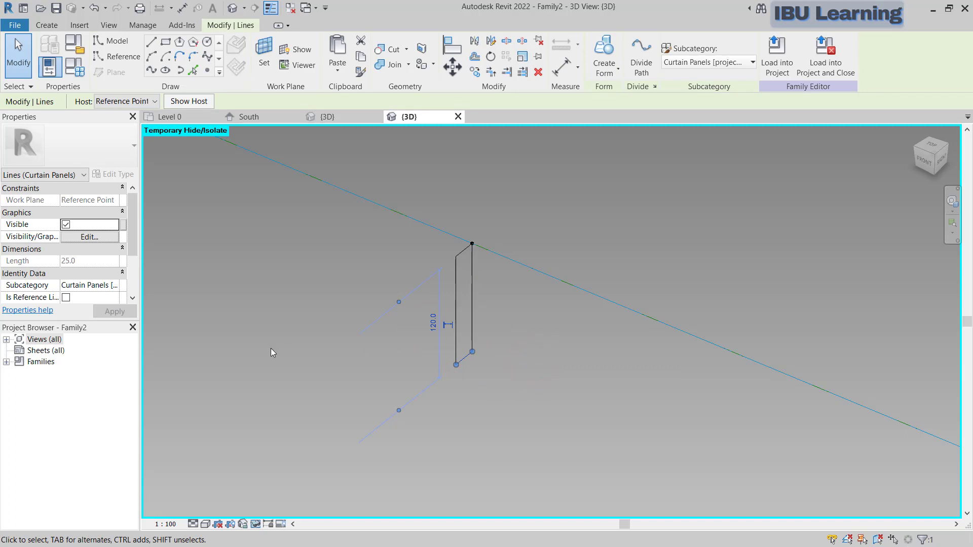
scroll(271, 348, "down", 1)
Select the 25 × 120 profile with the perimeter lines and sweep a solid frame
left_click(577, 402)
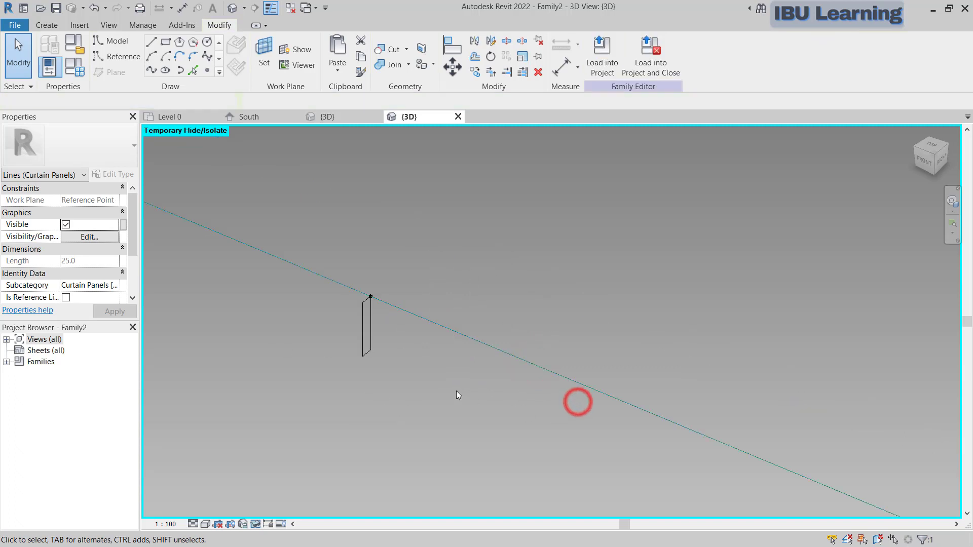
left_click(381, 339)
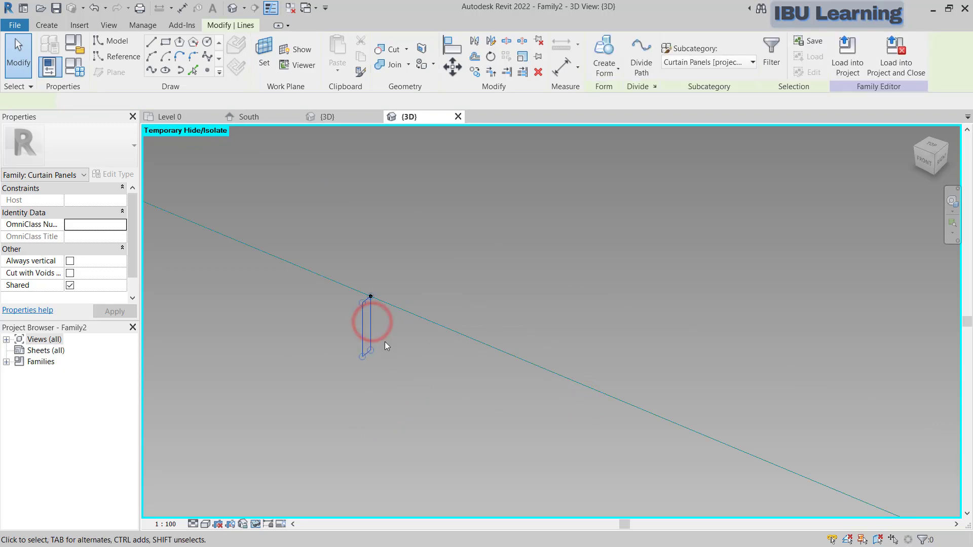
scroll(359, 337, "down", 1)
scroll(390, 369, "down", 2)
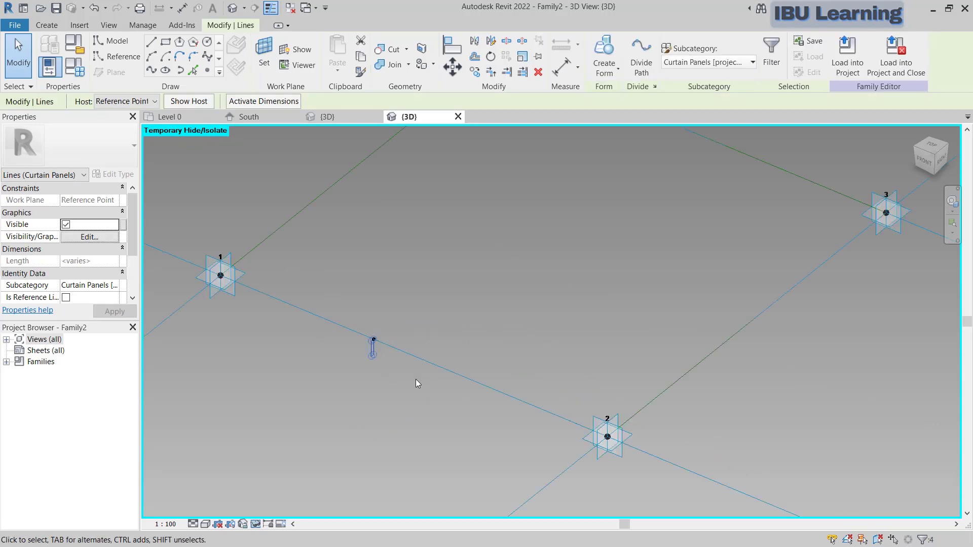
left_click(453, 371)
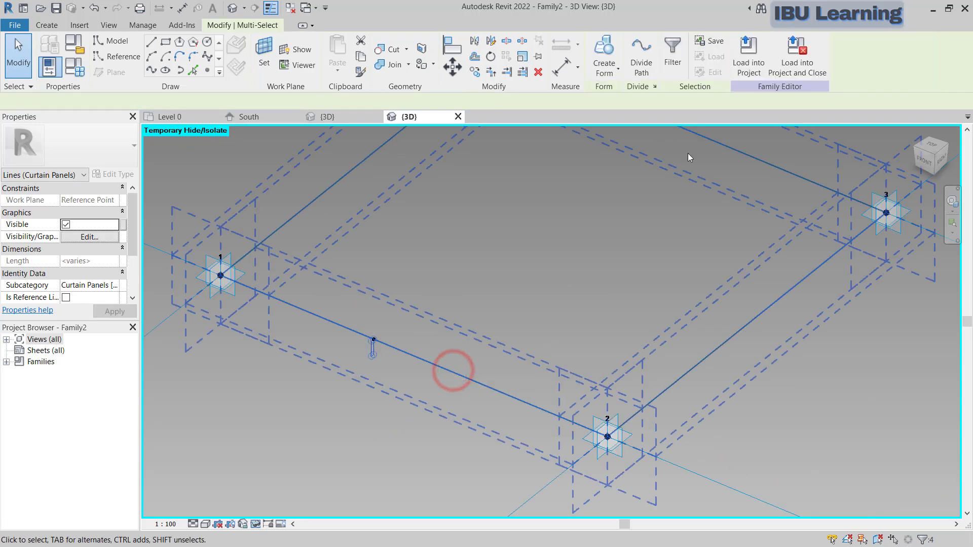
left_click(608, 68)
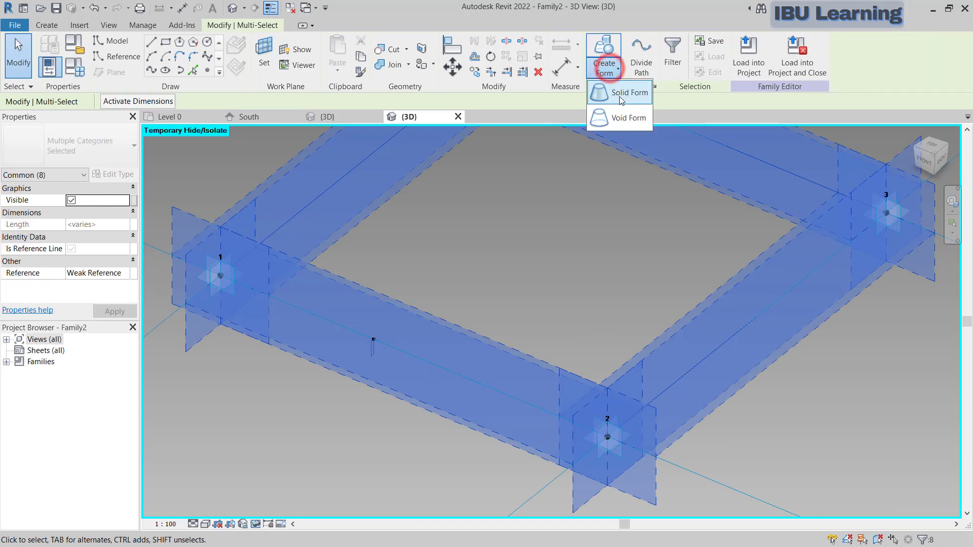
left_click(620, 98)
left_click(587, 263)
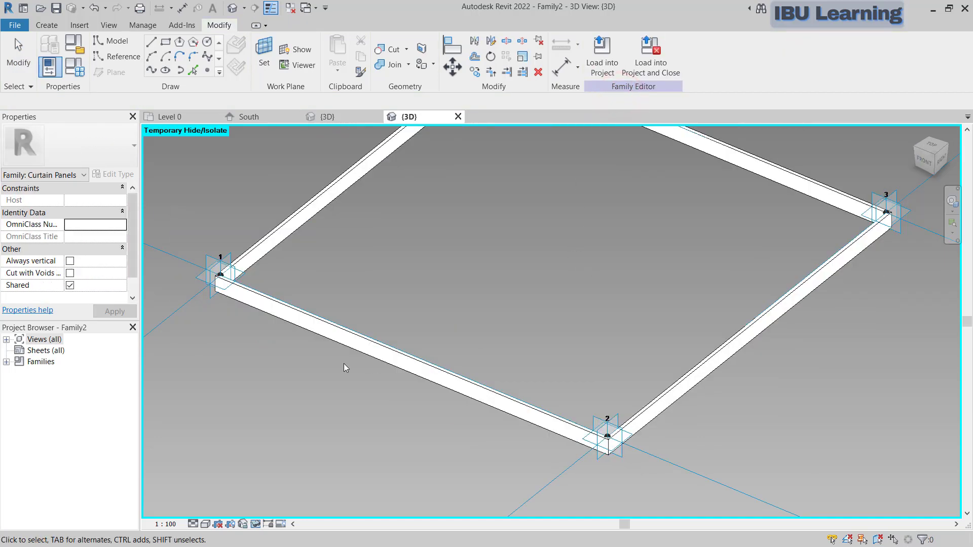
scroll(842, 311, "down", 2)
middle_click_drag(597, 248, 569, 295)
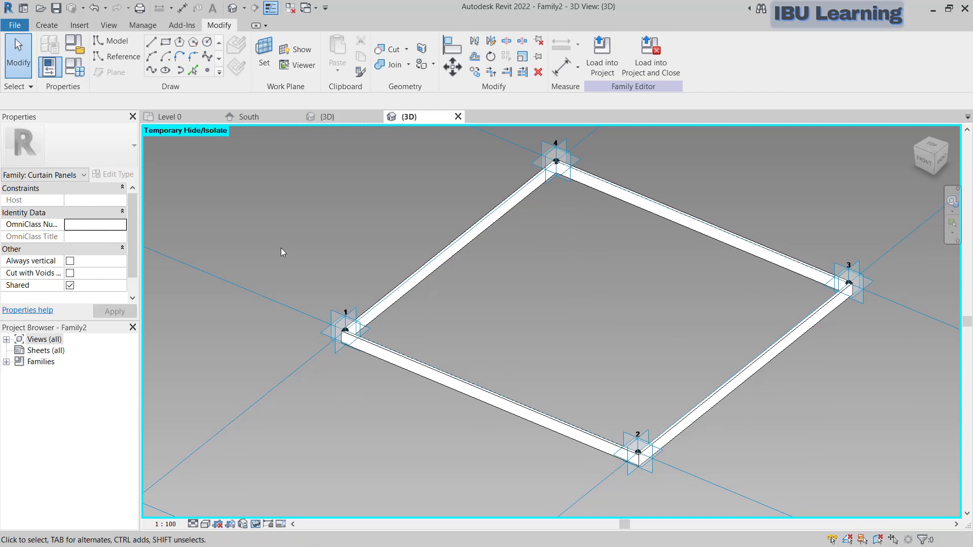
Reset Temporary Hide/Isolate and select the flat panel surface using Tab
key("h")
key("r")
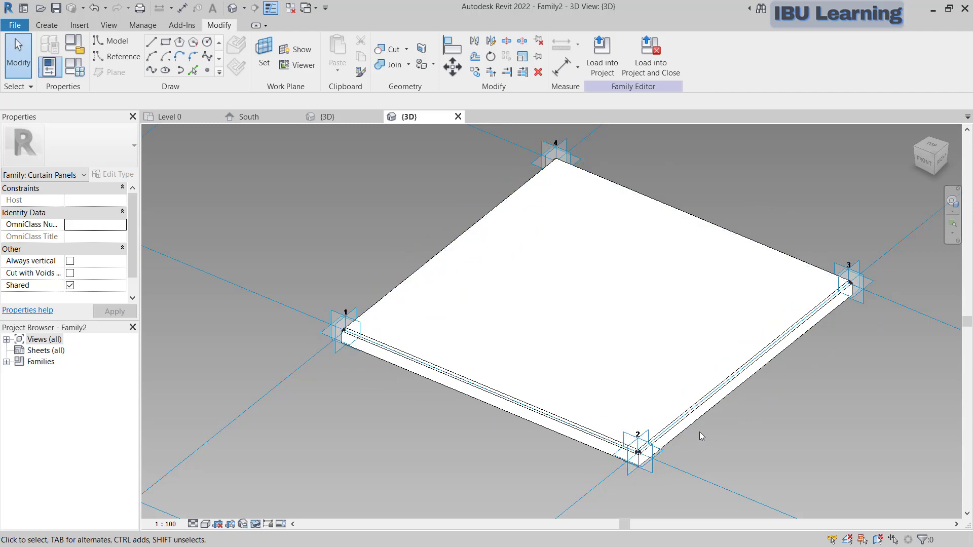
scroll(699, 432, "up", 3)
left_click(672, 434)
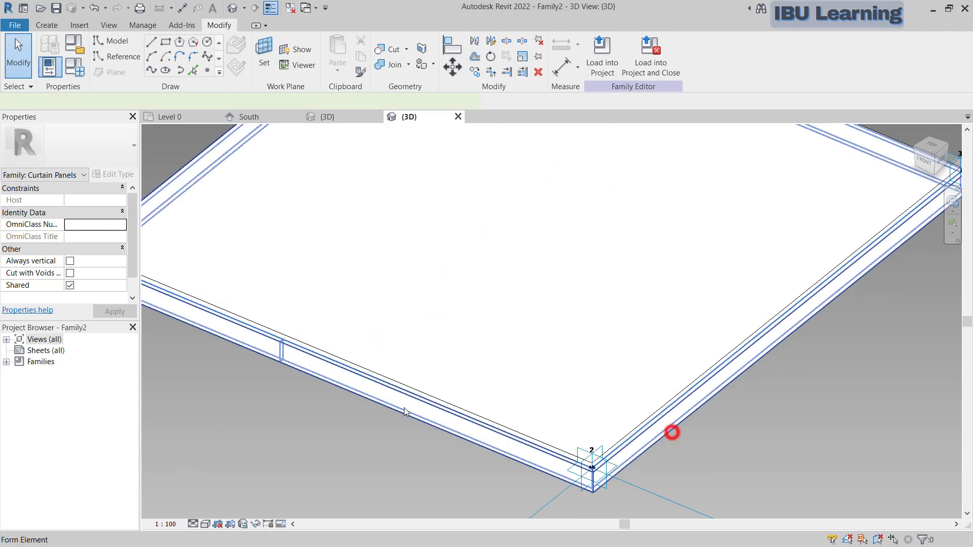
scroll(502, 415, "down", 2)
key("Escape")
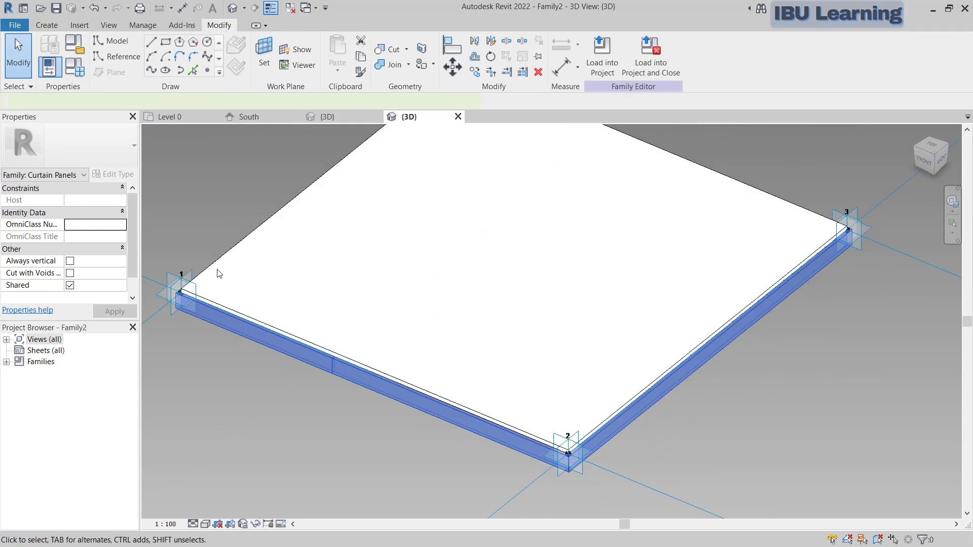
scroll(200, 277, "up", 3)
key("Tab")
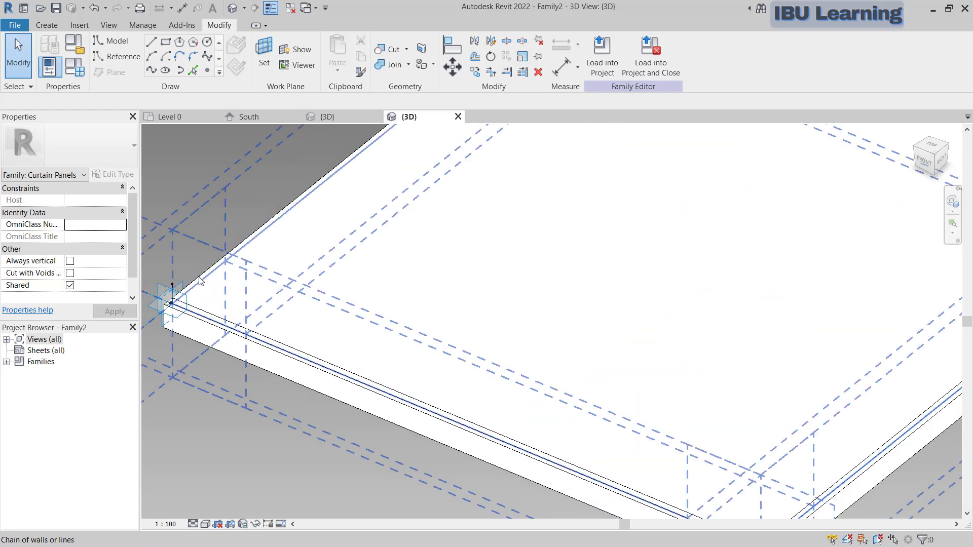
key("Tab")
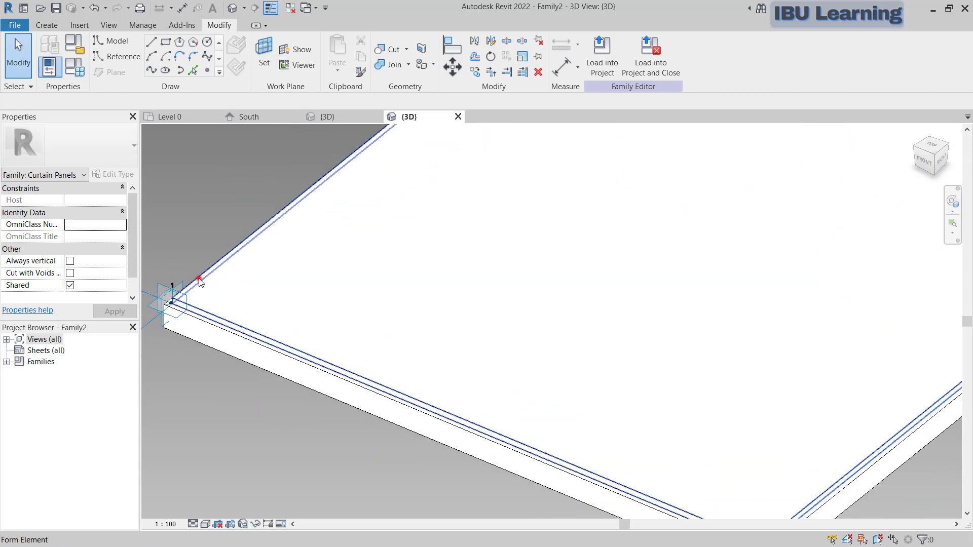
left_click(198, 279)
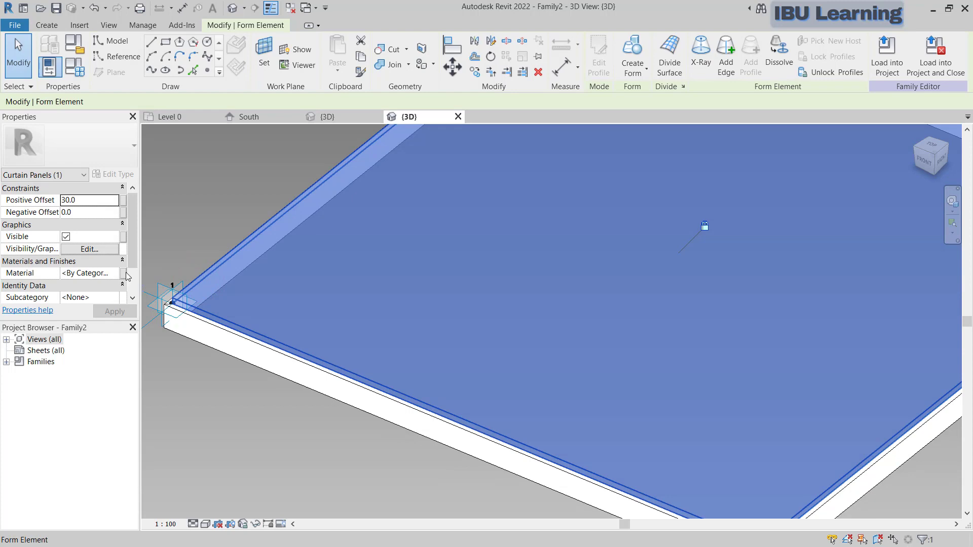
Associate the panel surface's Material with a new family parameter named 'Glass'
left_click(124, 274)
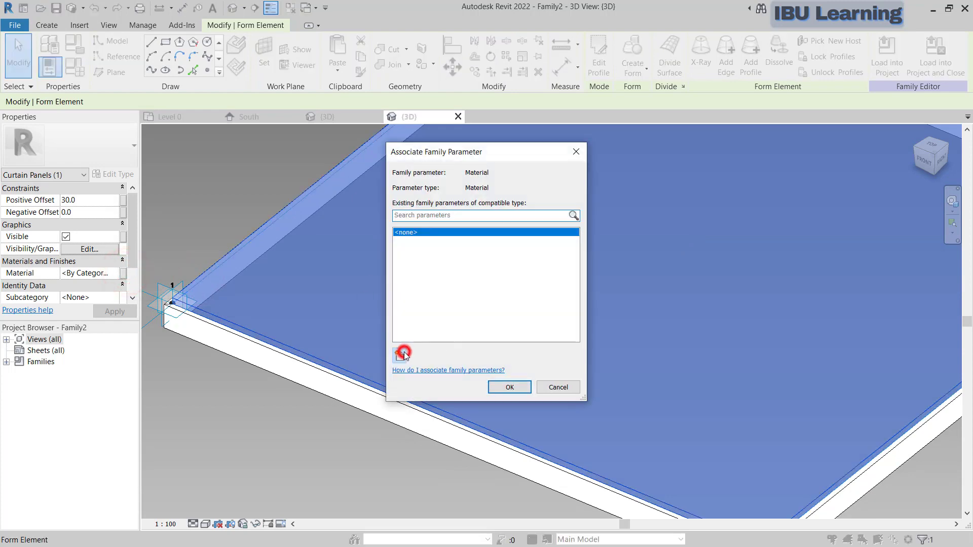
left_click(403, 355)
type("G")
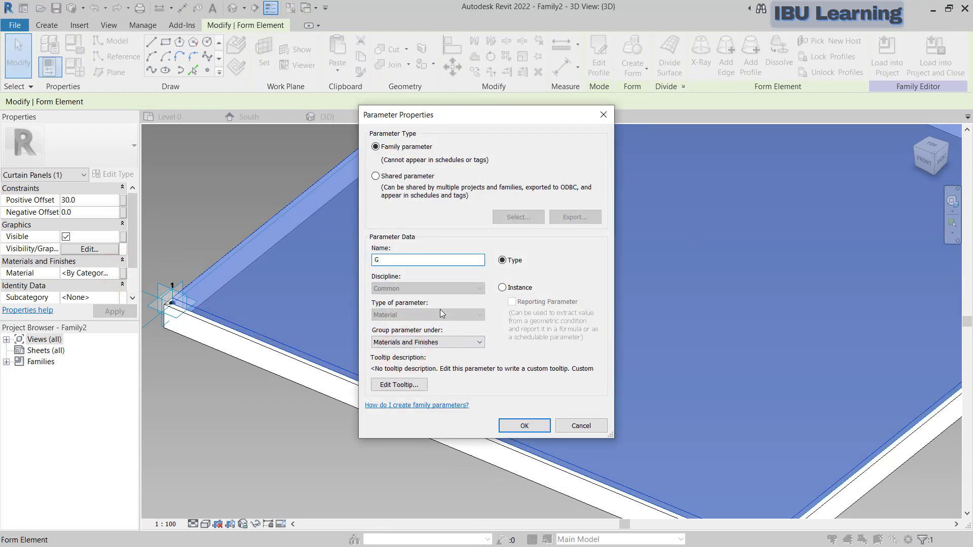
type("lass")
left_click(524, 425)
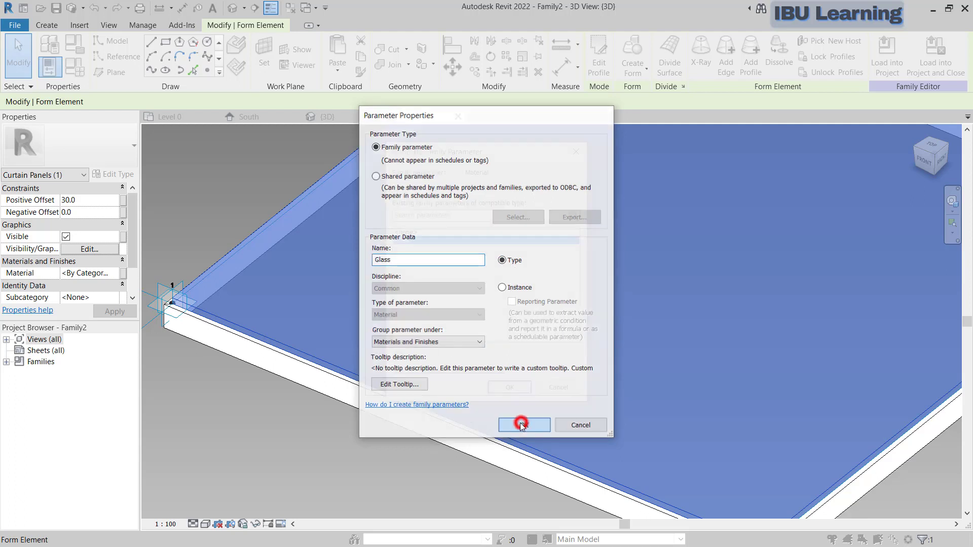
left_click(502, 386)
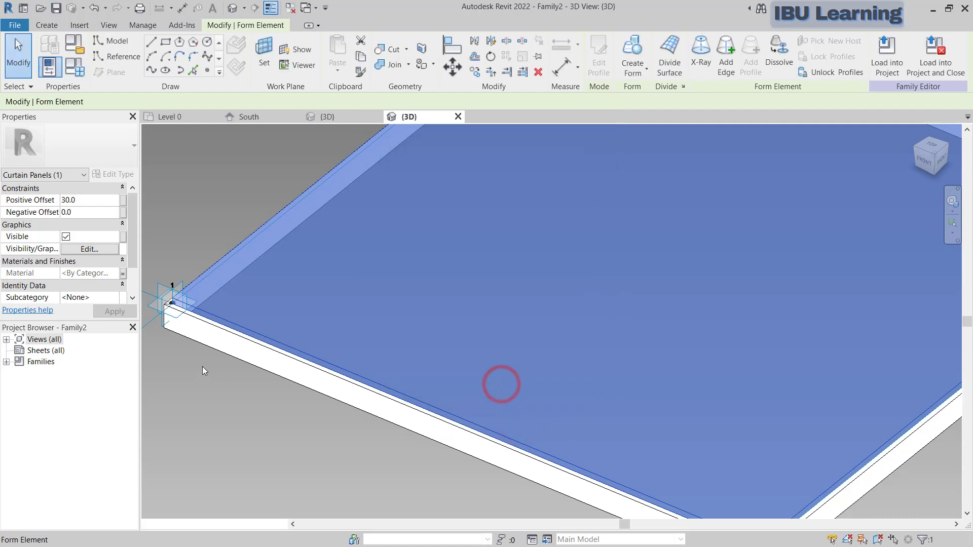
Link the swept frame's Material to a new 'Aluminium' parameter, then begin saving with Ctrl+S
left_click(227, 352)
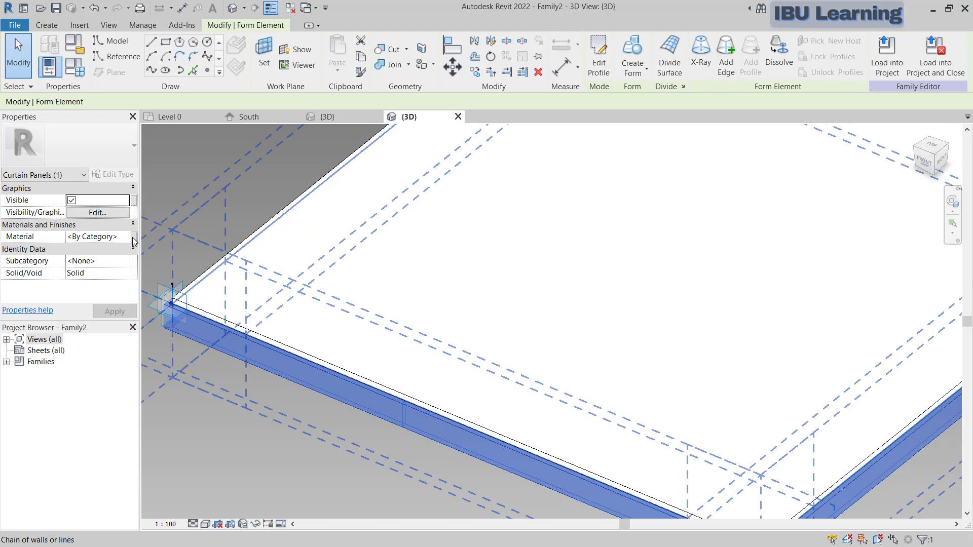
left_click(134, 237)
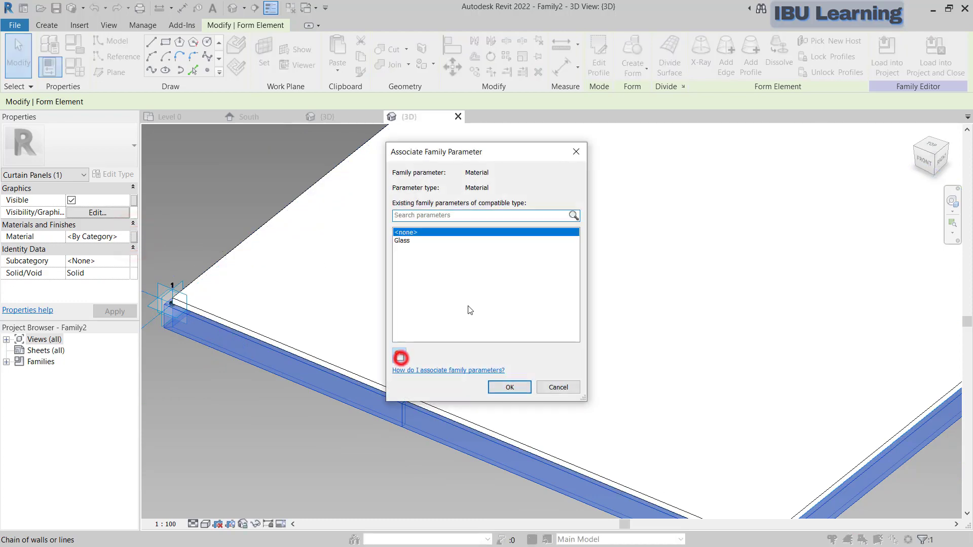
left_click(400, 357)
type("A")
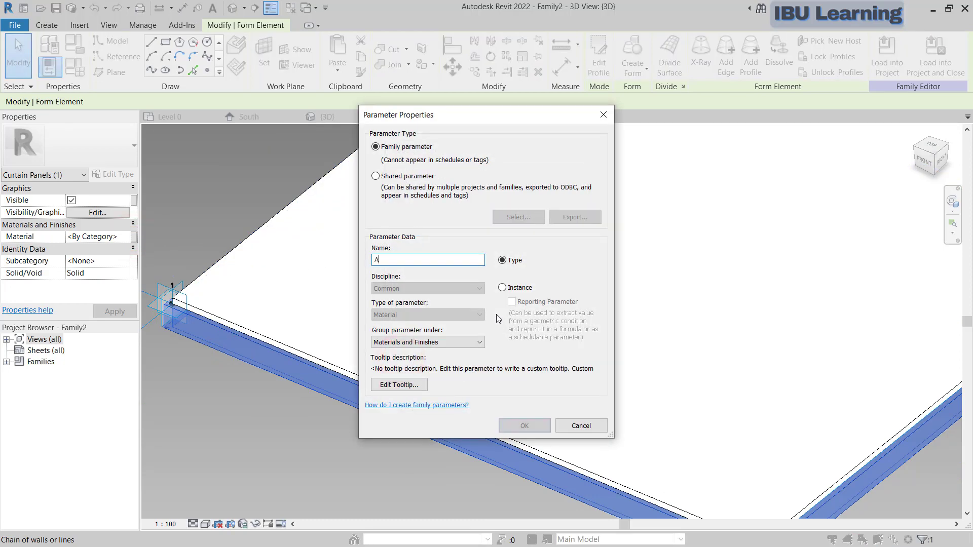
type("lum")
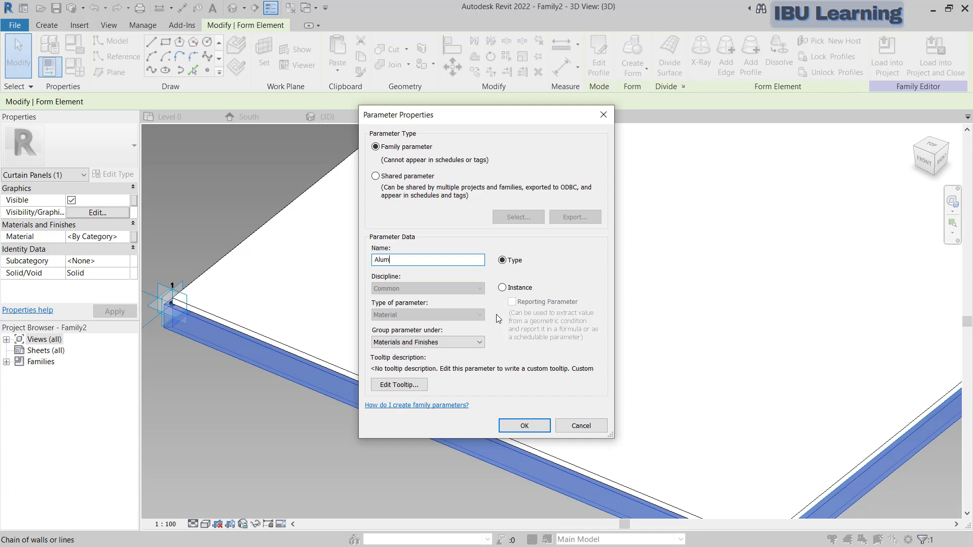
type("inium")
left_click(522, 425)
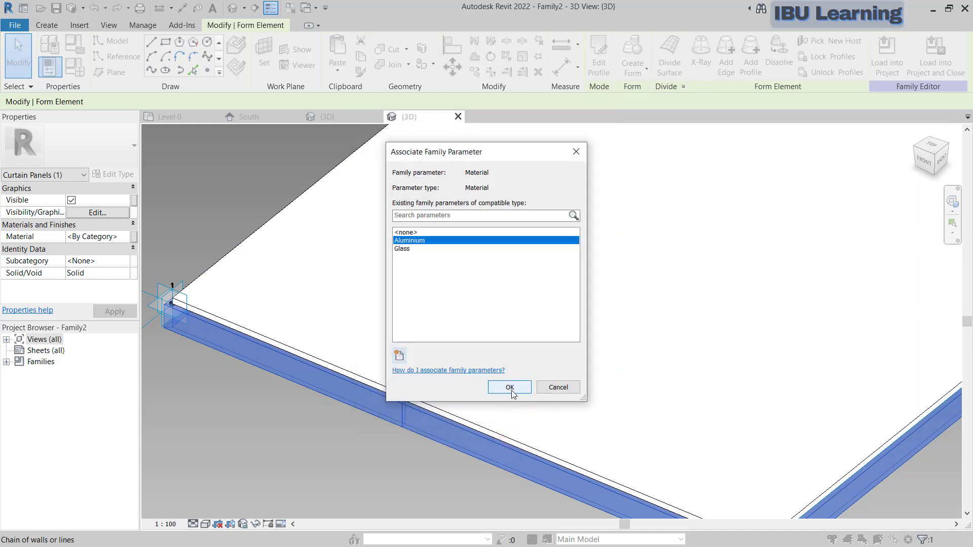
left_click(511, 390)
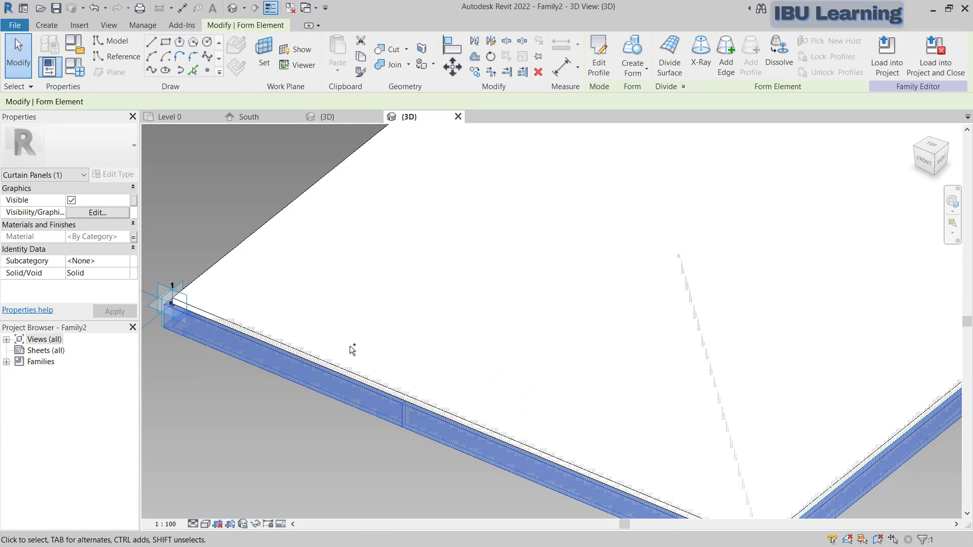
key("ctrl+s")
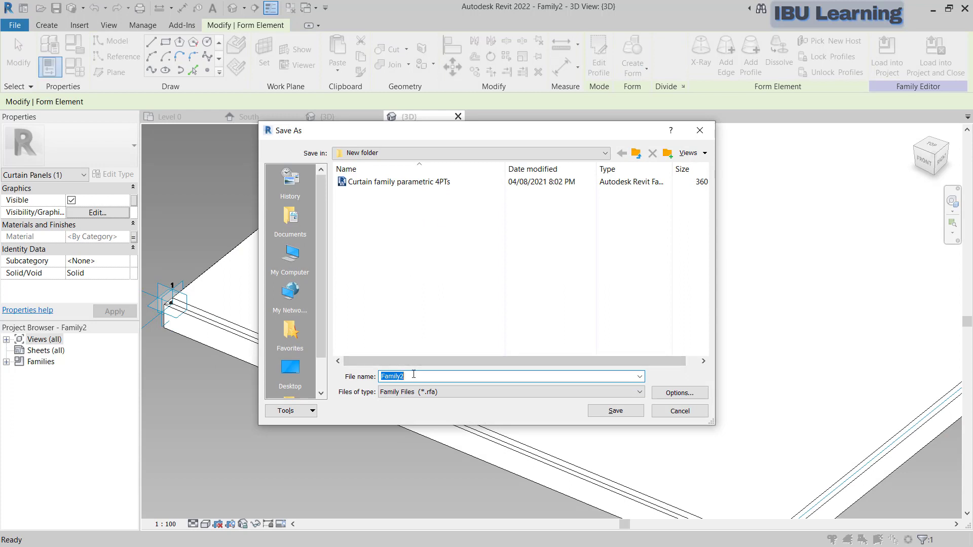
Save the family with the file name 'Curtain wall 4PT family'
type("Curtain")
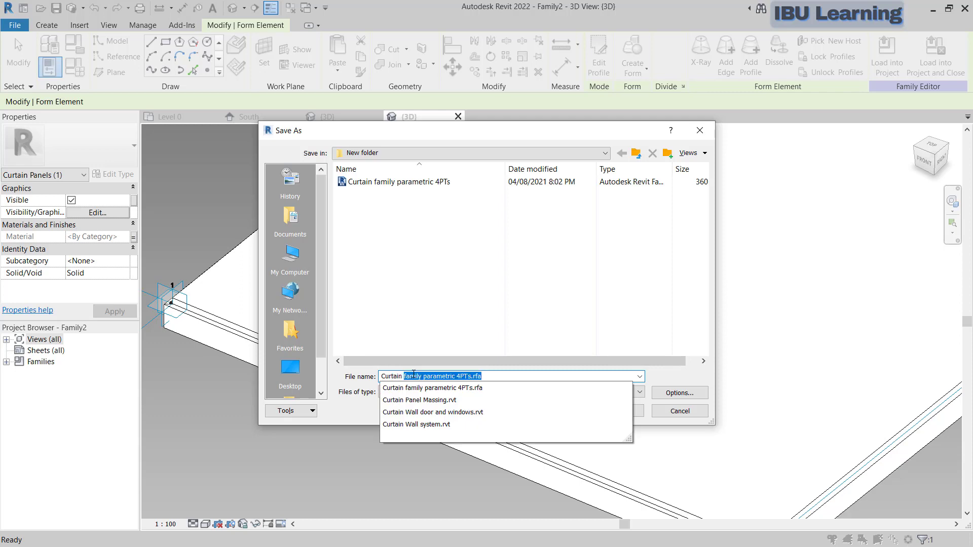
type(" wal")
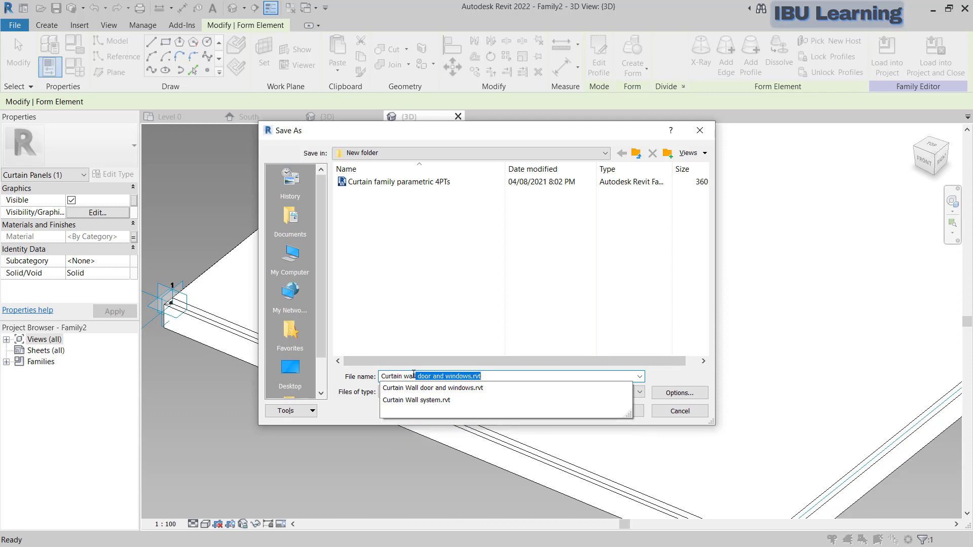
type("l 4PT family")
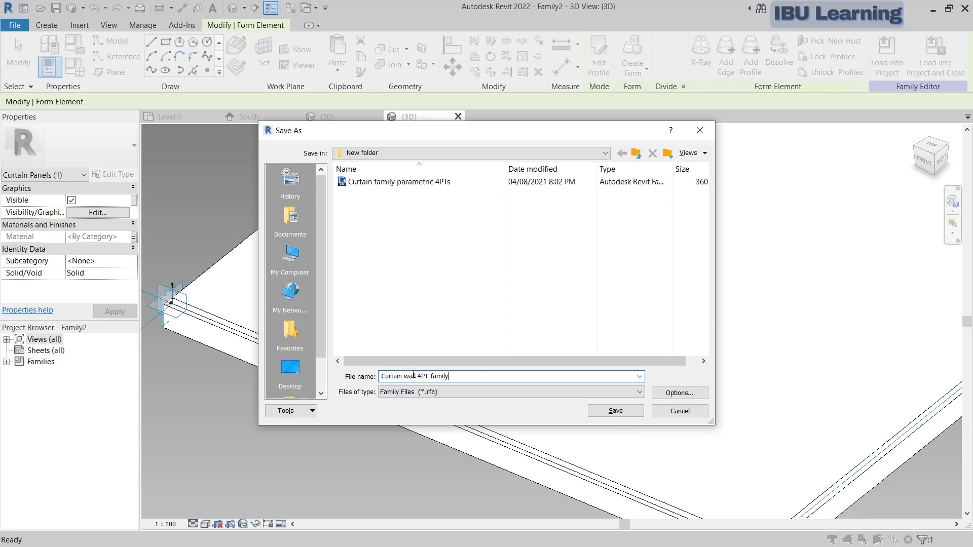
key("Return")
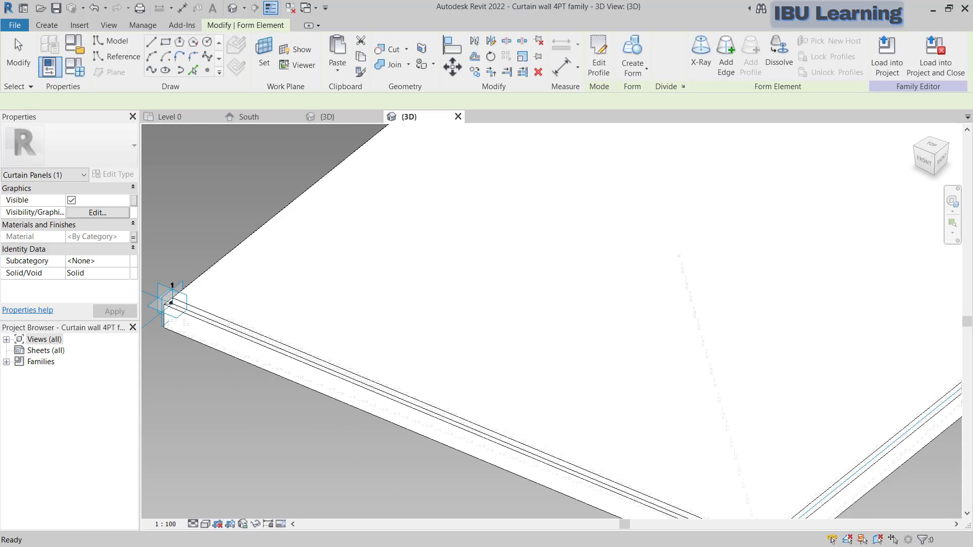
Load the panel family into the project and open the project's default 3D view
left_click(602, 57)
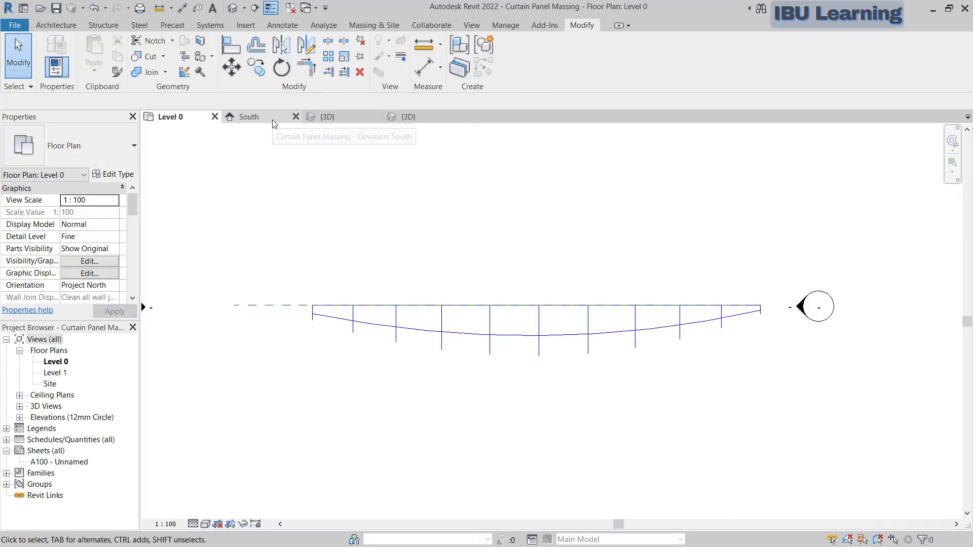
left_click(244, 120)
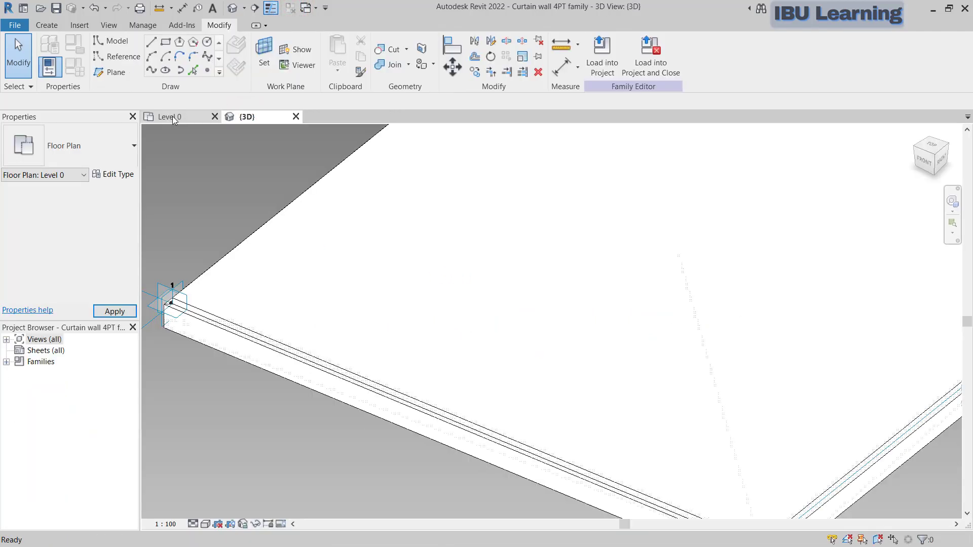
left_click(170, 117)
left_click(232, 9)
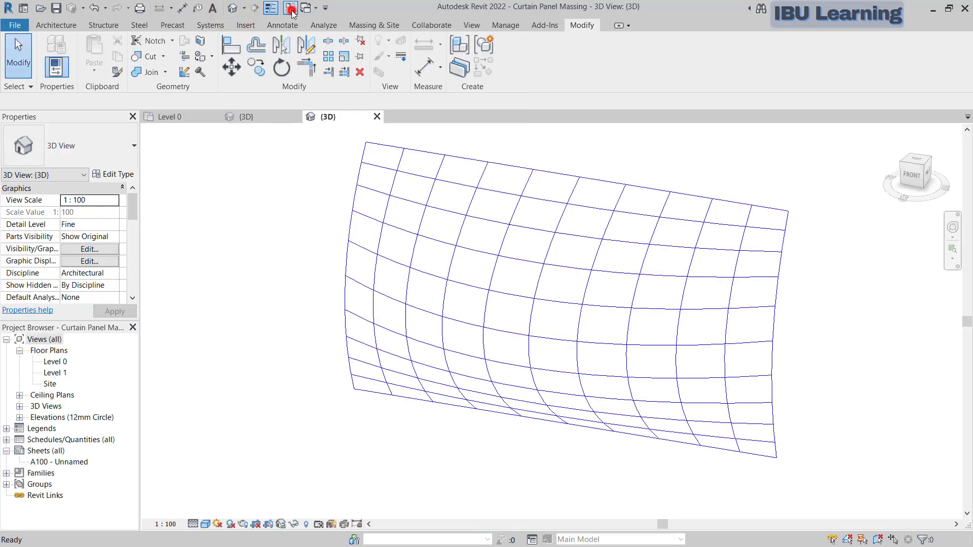
Close inactive views, keeping the family and mass {3D} views, and select the curved mass
left_click(292, 10)
left_click(183, 118)
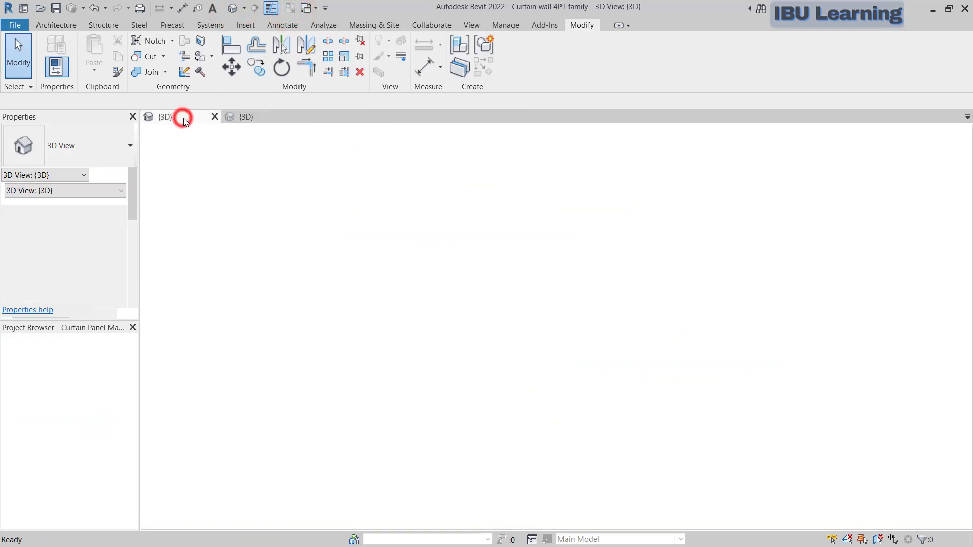
left_click(260, 118)
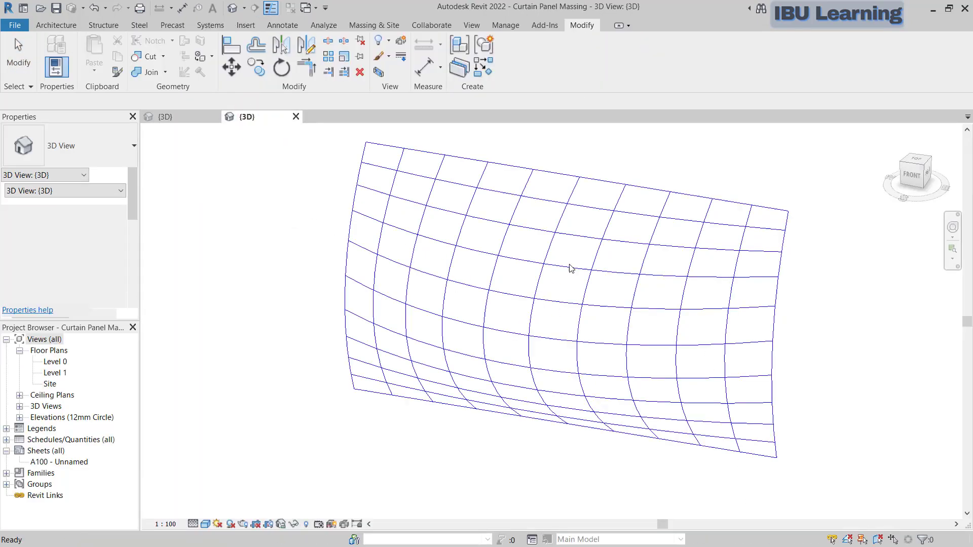
left_click(576, 236)
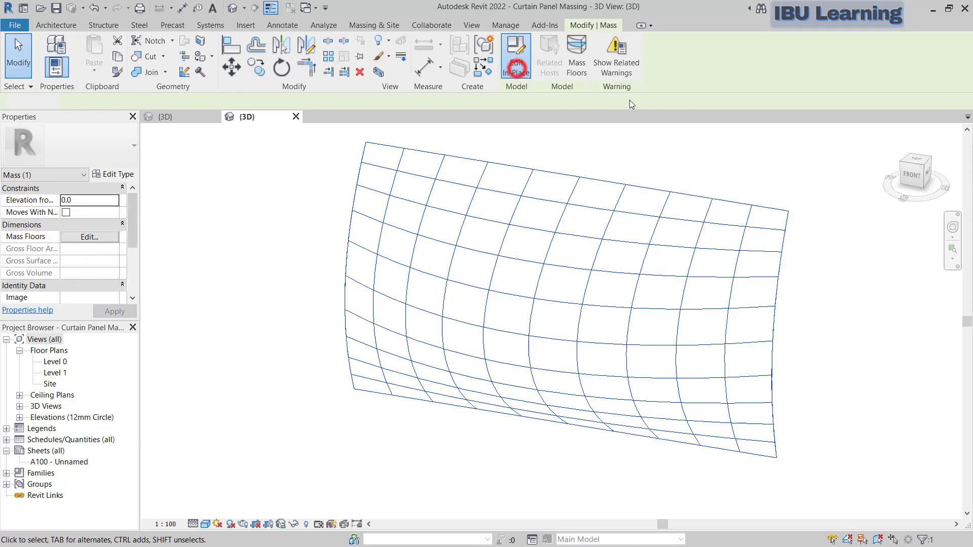
Edit Mass 1 in place and turn on Nodes in its divided surface's Surface Representation
left_click(516, 56)
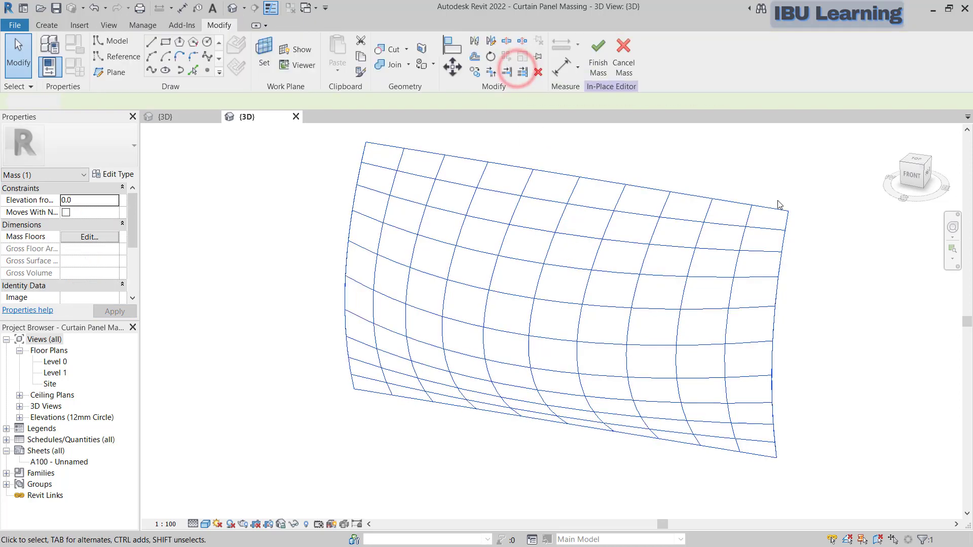
left_click(693, 247)
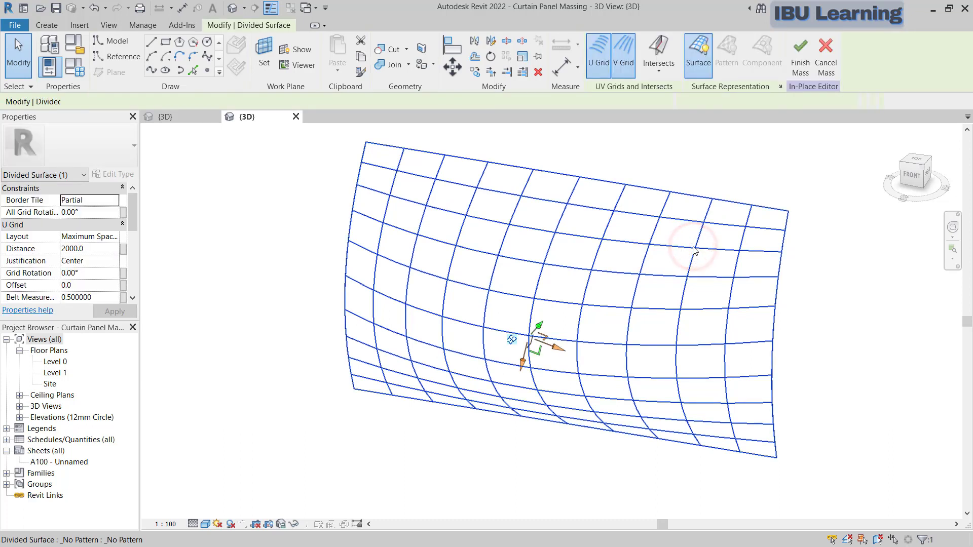
left_click(781, 86)
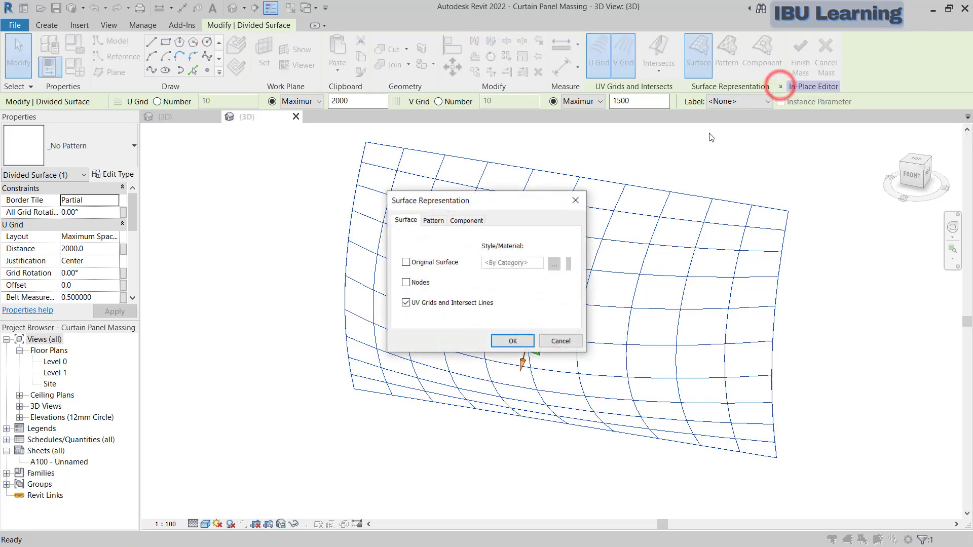
left_click(405, 283)
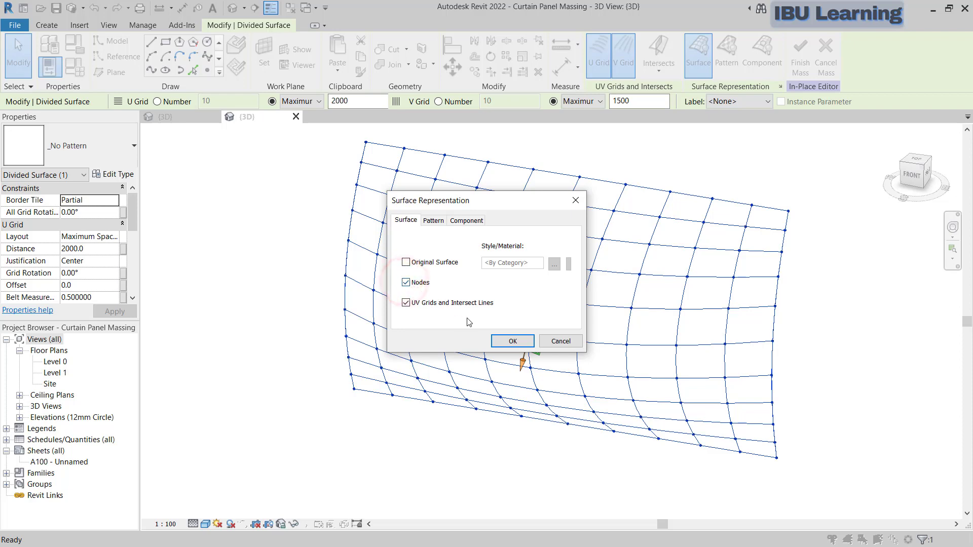
left_click(512, 341)
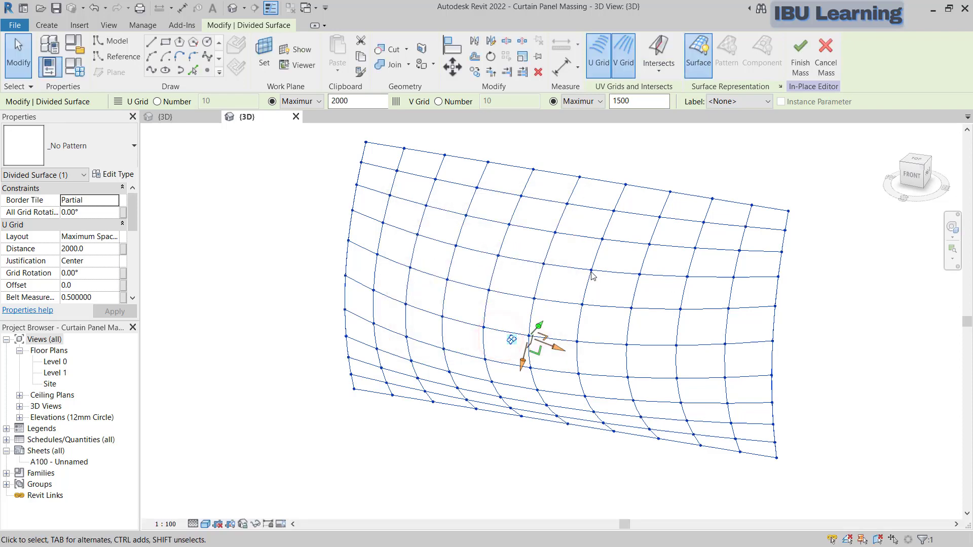
scroll(510, 287, "up", 1)
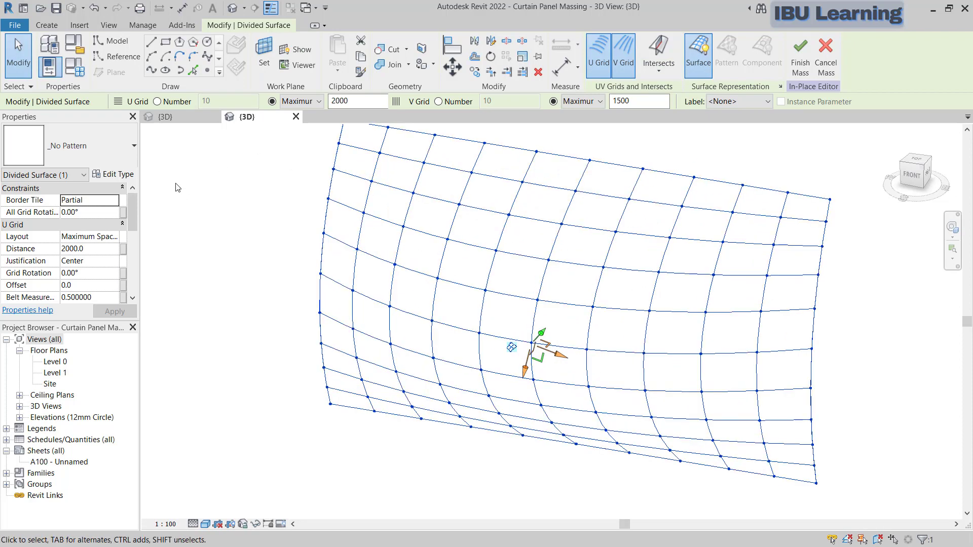
Place a Rectangle Curtain wall 4PT panel component on adjacent nodes of the divided surface
left_click(46, 25)
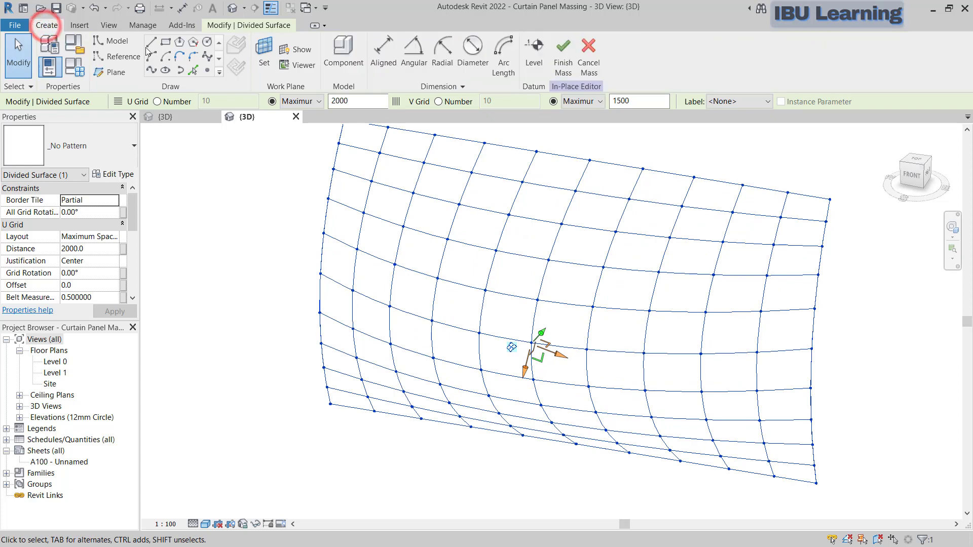
left_click(346, 61)
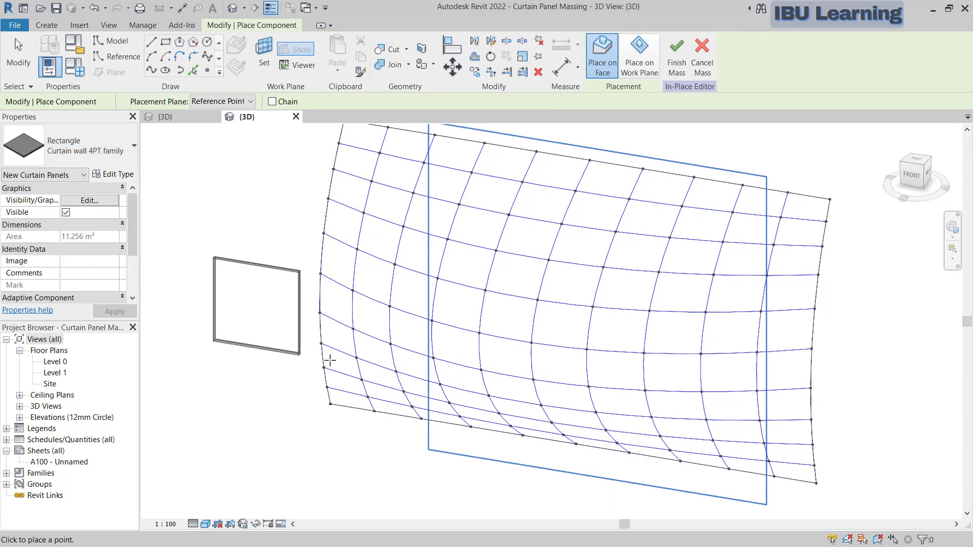
middle_click_drag(305, 401, 341, 404, "shift")
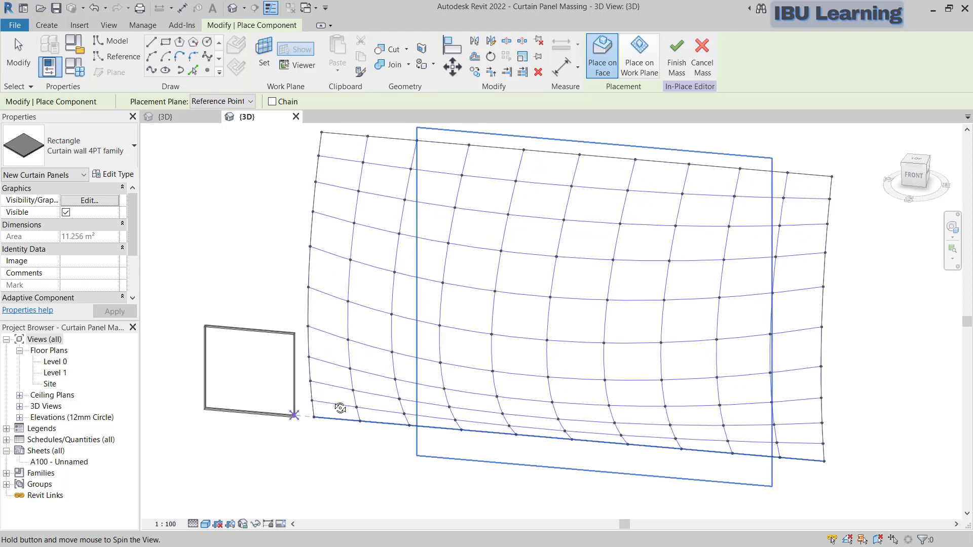
scroll(499, 358, "up", 3)
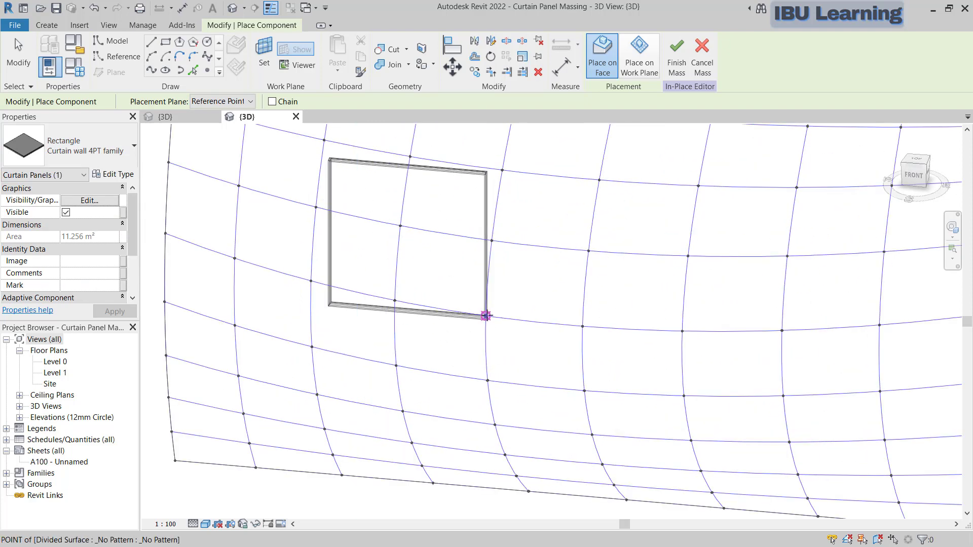
left_click(486, 316)
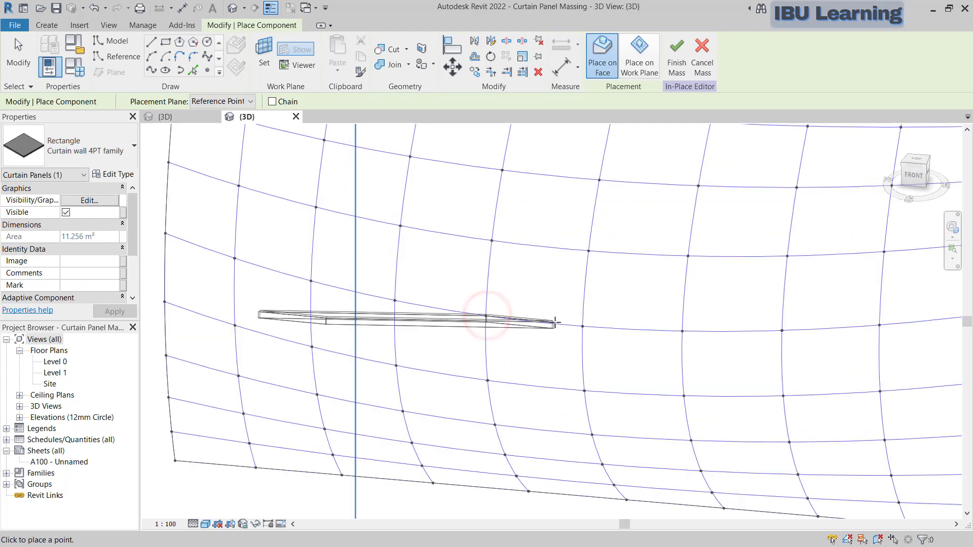
left_click(583, 326)
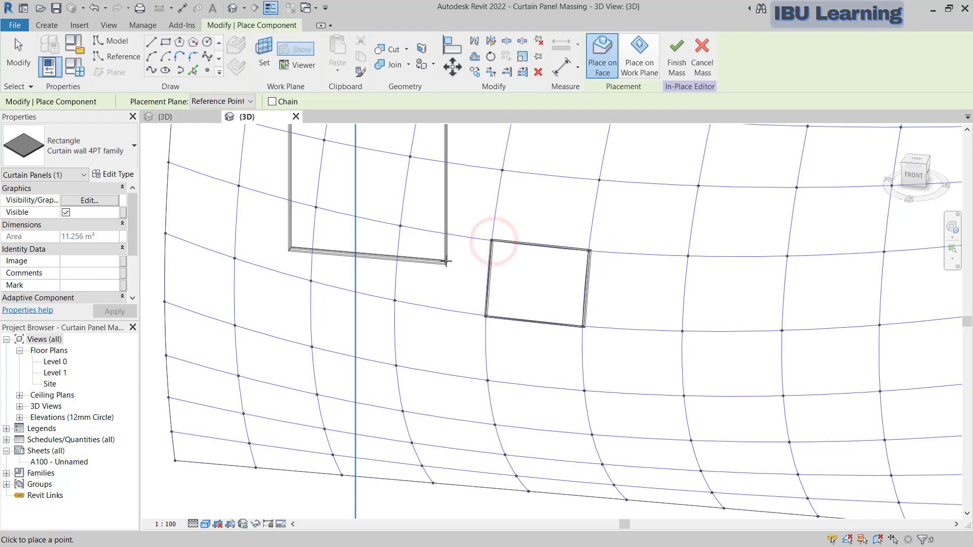
scroll(520, 258, "up", 4)
key("Escape")
left_click(517, 223)
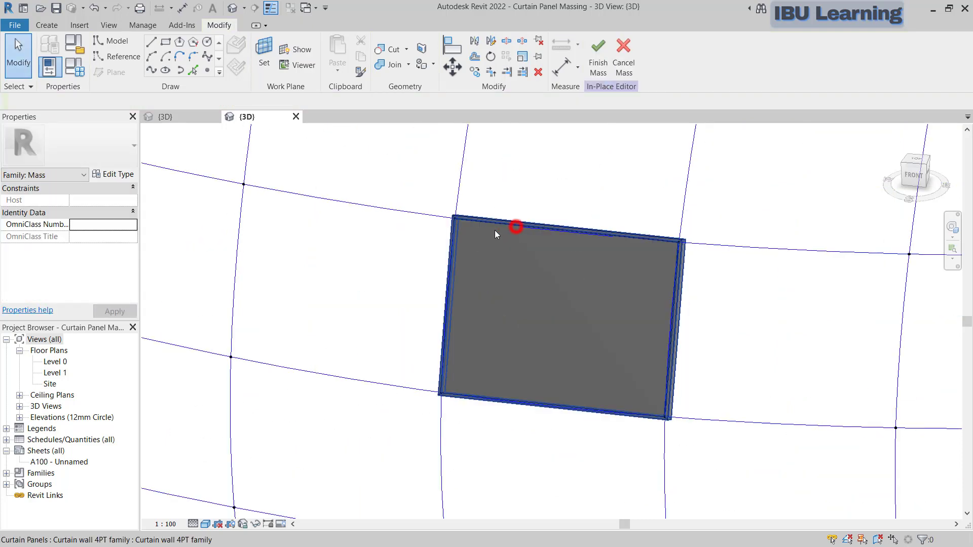
scroll(464, 223, "up", 3)
scroll(463, 224, "down", 4)
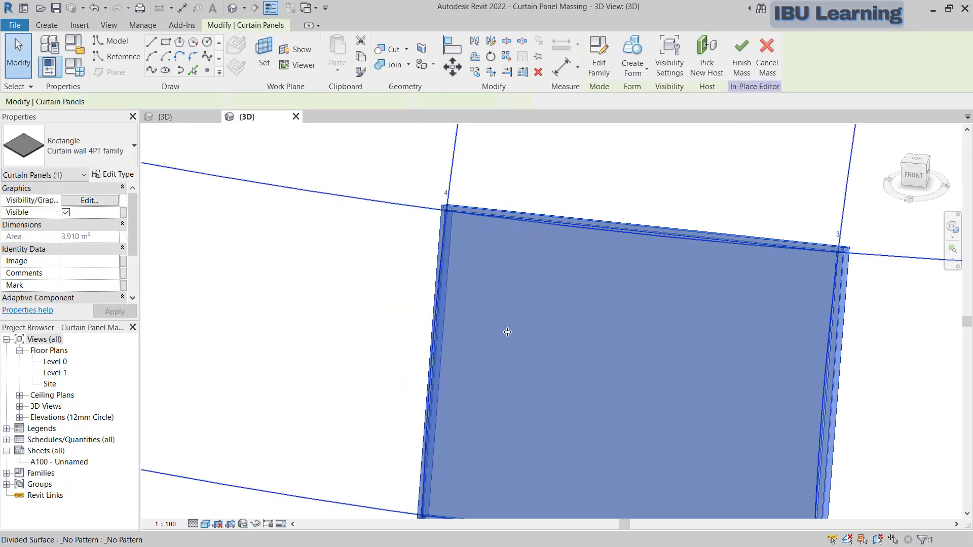
scroll(429, 448, "up", 3)
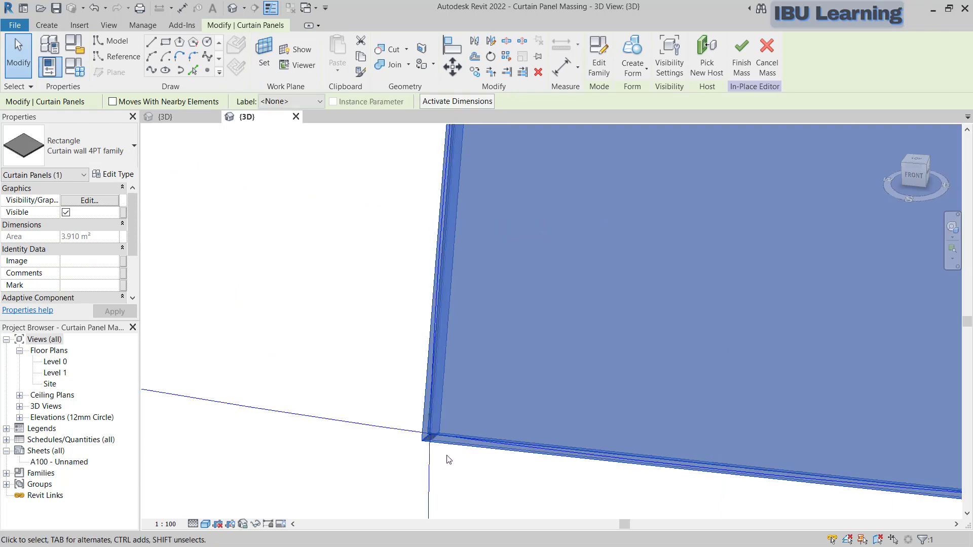
middle_click_drag(447, 458, 414, 349)
scroll(414, 349, "down", 4)
scroll(414, 350, "down", 1)
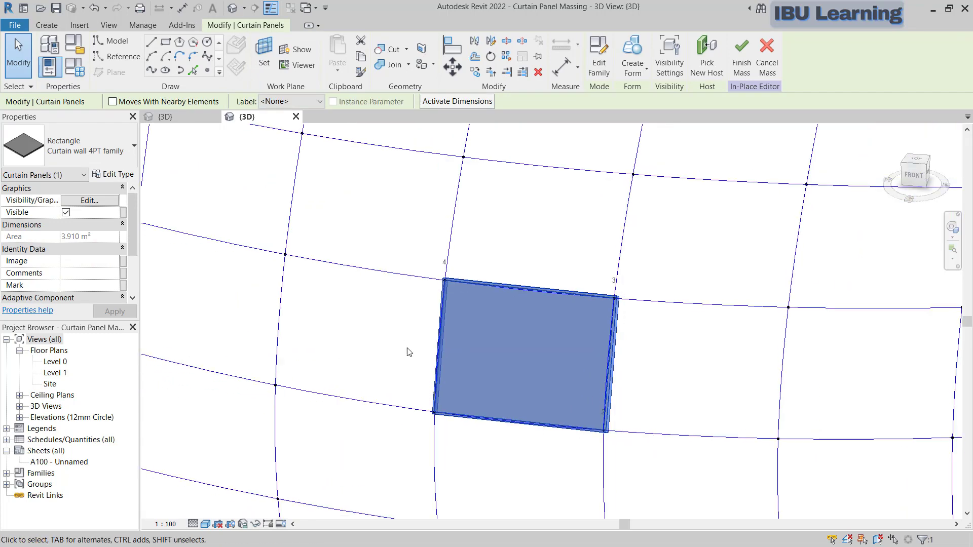
scroll(425, 353, "up", 1)
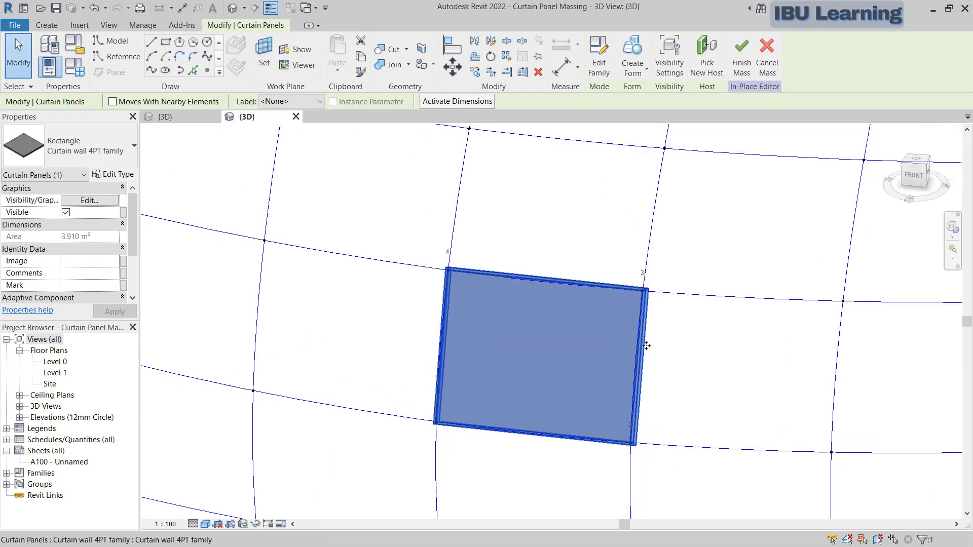
scroll(649, 350, "down", 2)
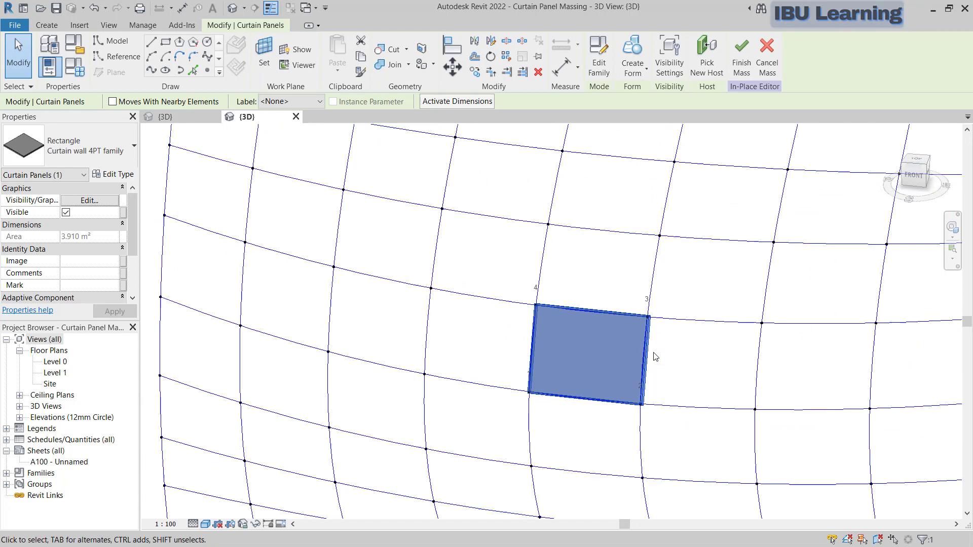
Repeat the panel across the divided surface and orbit to inspect the filled curved surface
left_click(507, 56)
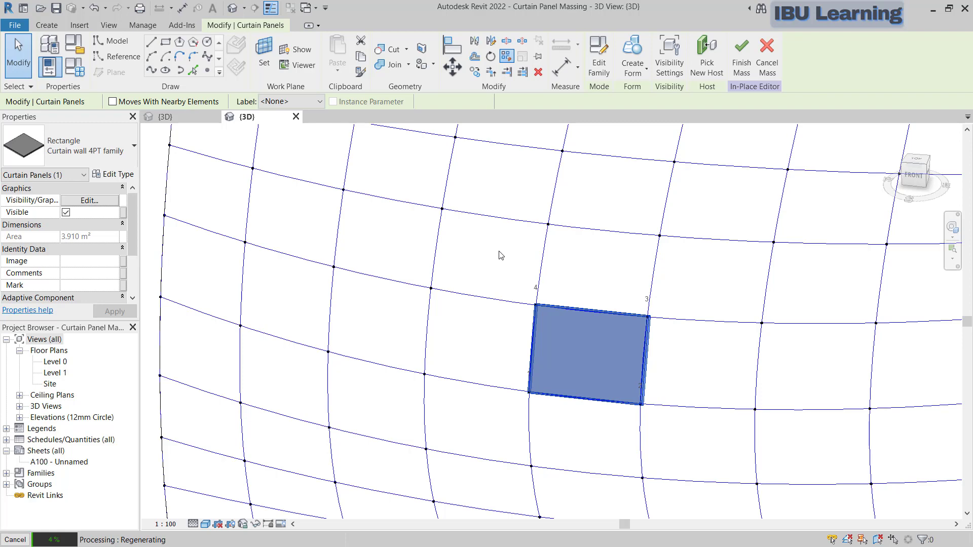
scroll(436, 294, "down", 3)
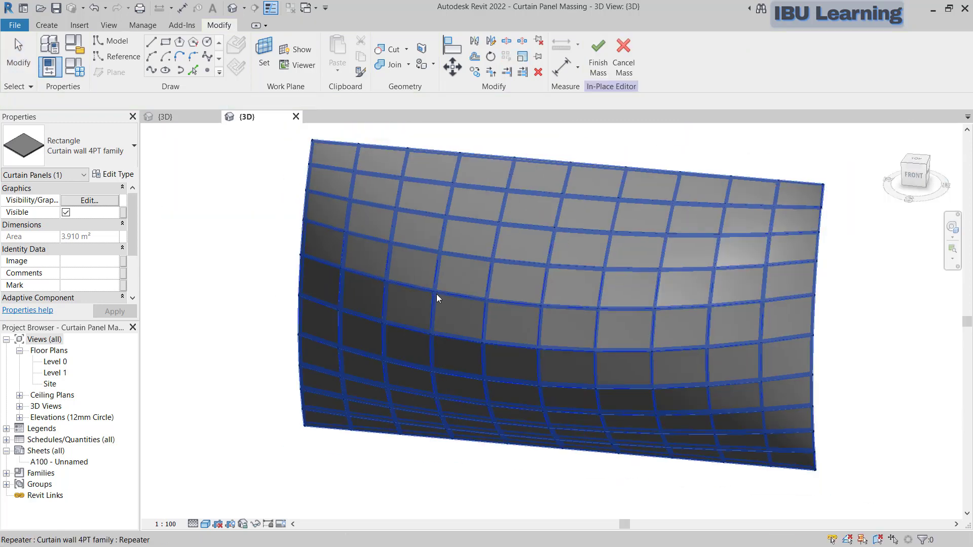
key("Escape")
middle_click_drag(388, 459, 749, 219, "shift")
middle_click_drag(643, 387, 256, 354, "shift")
scroll(645, 343, "up", 2)
scroll(305, 350, "up", 3)
scroll(420, 332, "down", 5)
middle_click_drag(424, 321, 654, 261, "shift")
Select one repeated panel, open the Curtain wall 4PT family, and show its Family Types
scroll(655, 261, "up", 5)
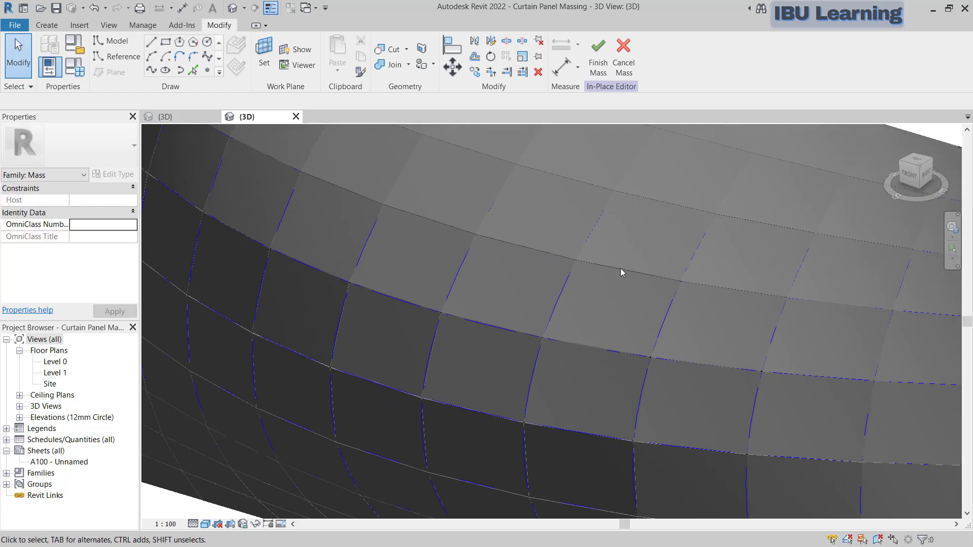
key("Tab")
left_click(615, 270)
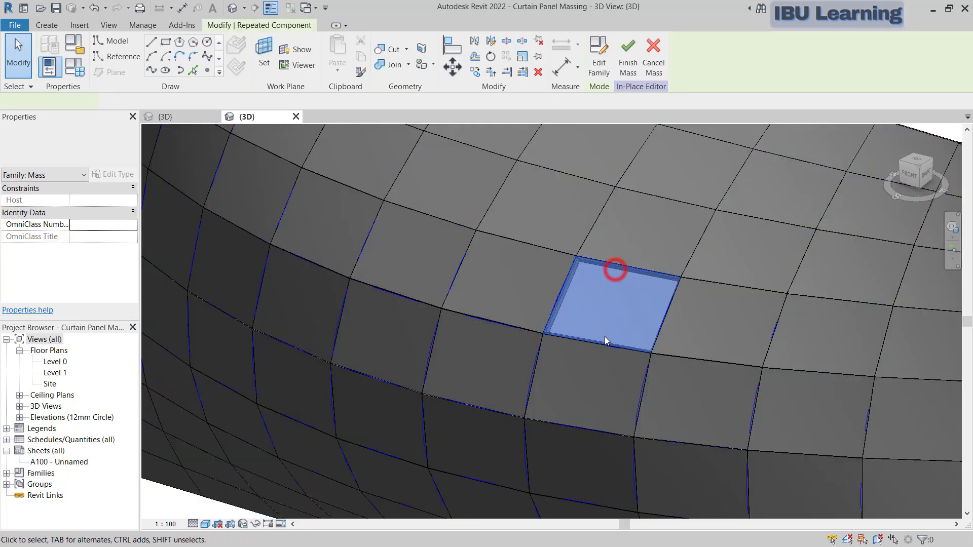
left_click(117, 175)
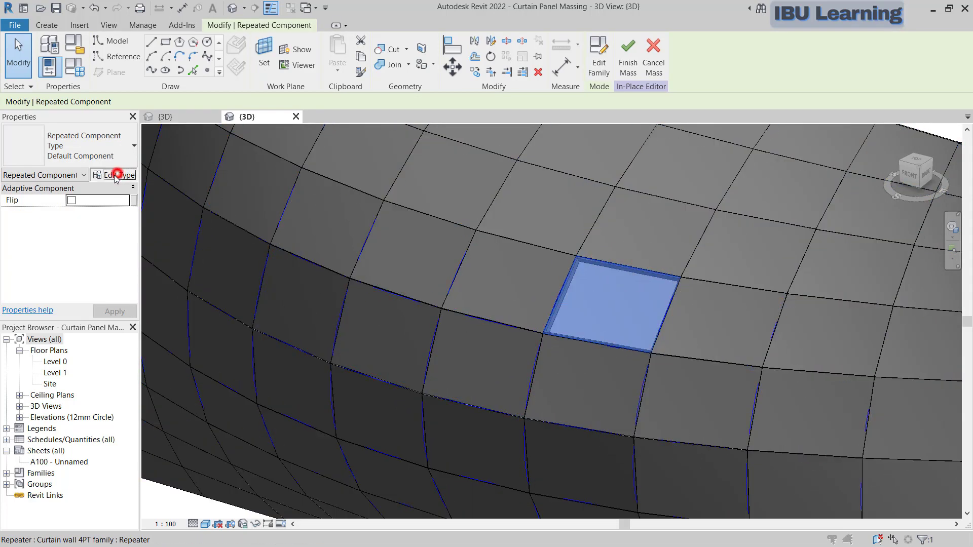
left_click(174, 116)
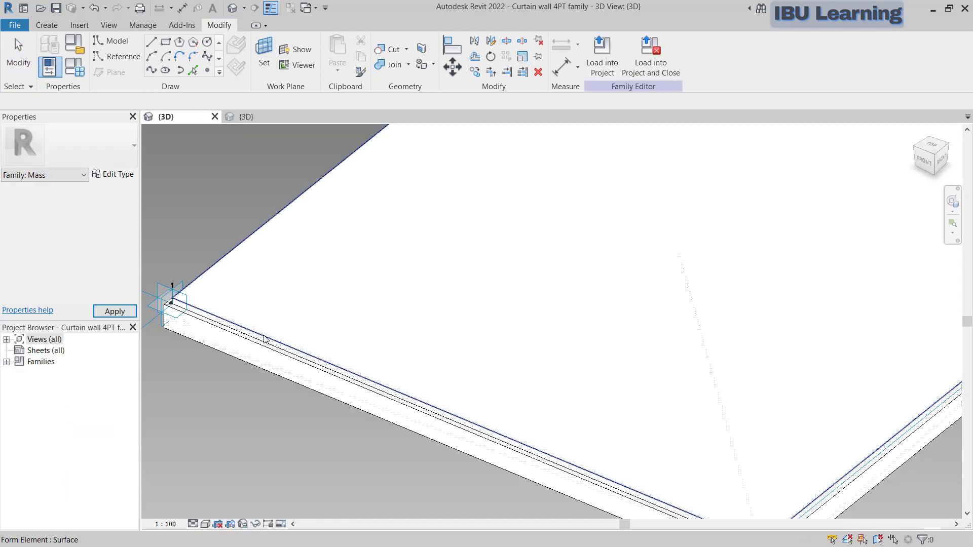
left_click(270, 334)
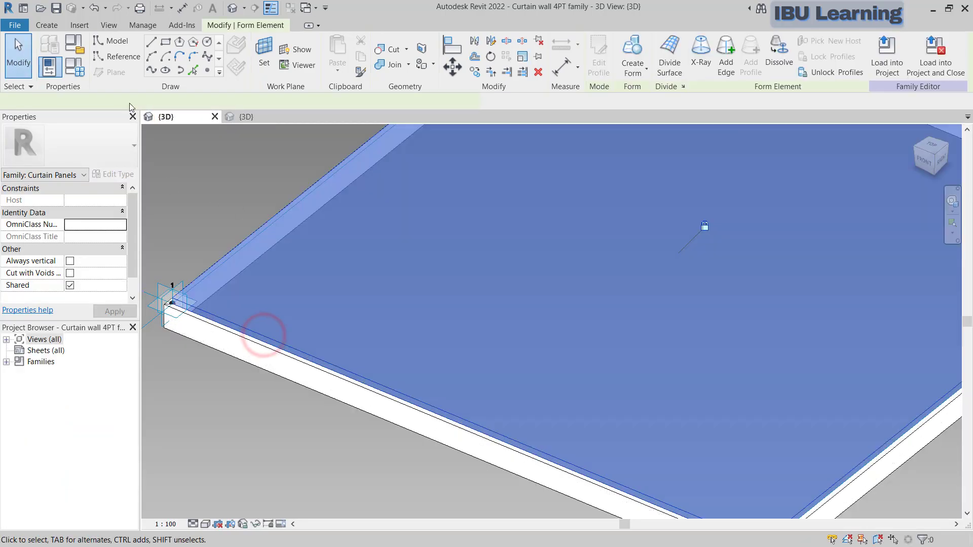
left_click(75, 69)
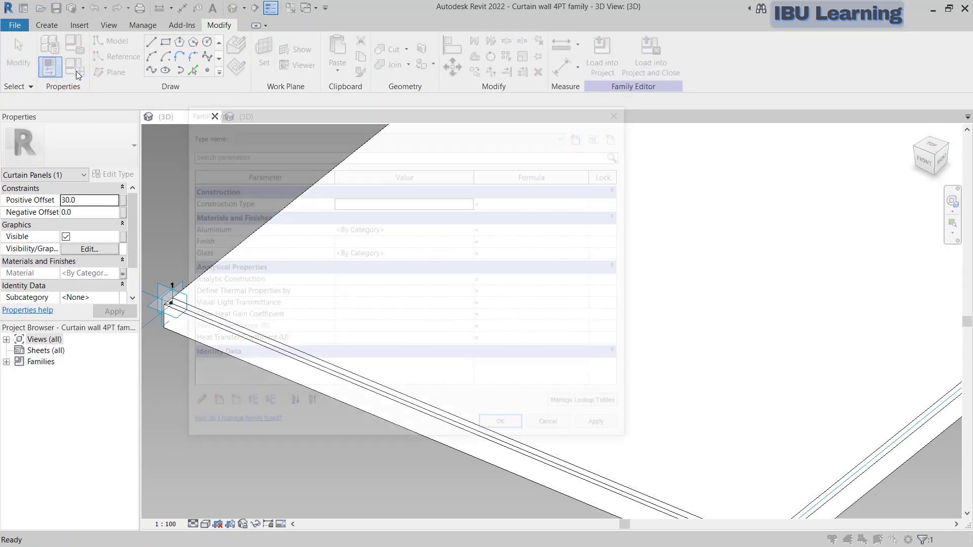
Duplicate the Default material as AluminiumMatrial for the Aluminium parameter
left_click(470, 231)
left_click(471, 229)
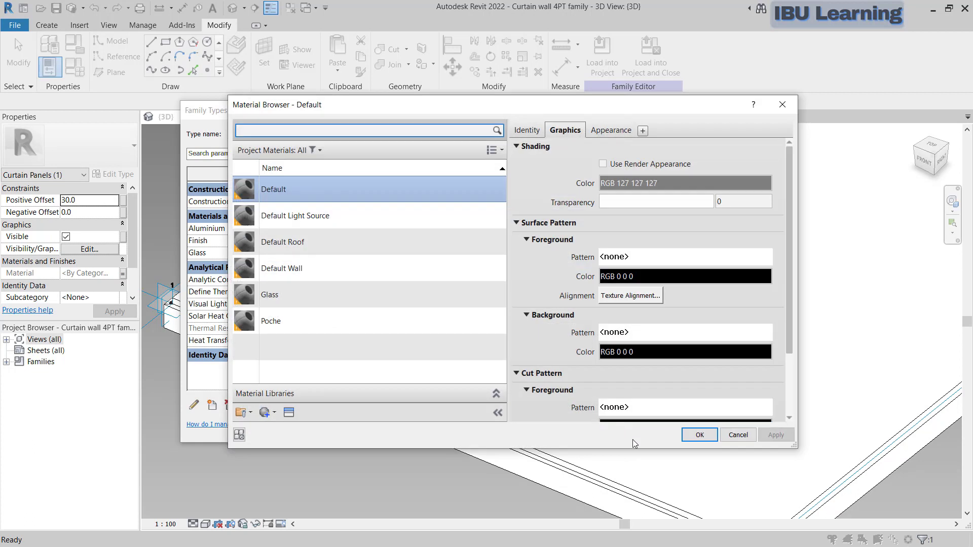
right_click(319, 192)
left_click(352, 215)
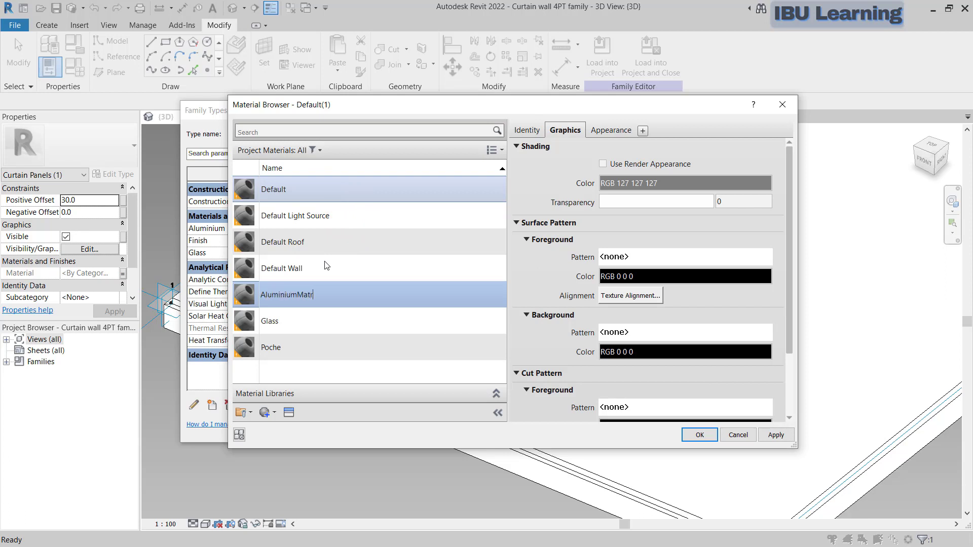
key("Return")
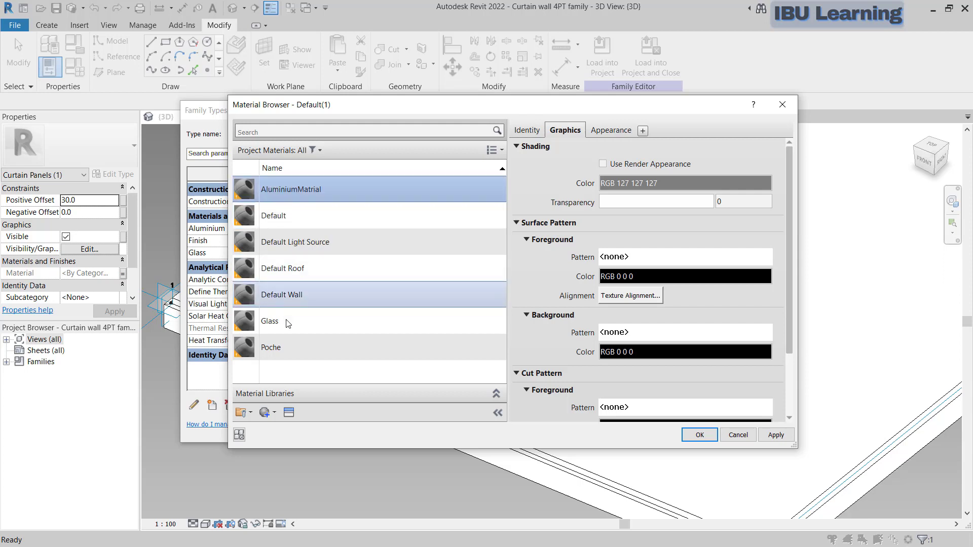
left_click(284, 321)
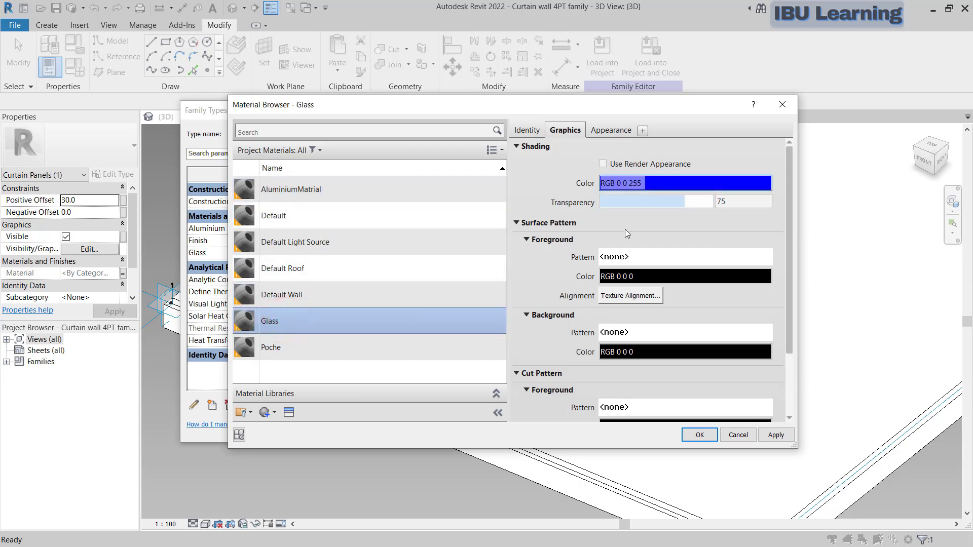
left_click(307, 197)
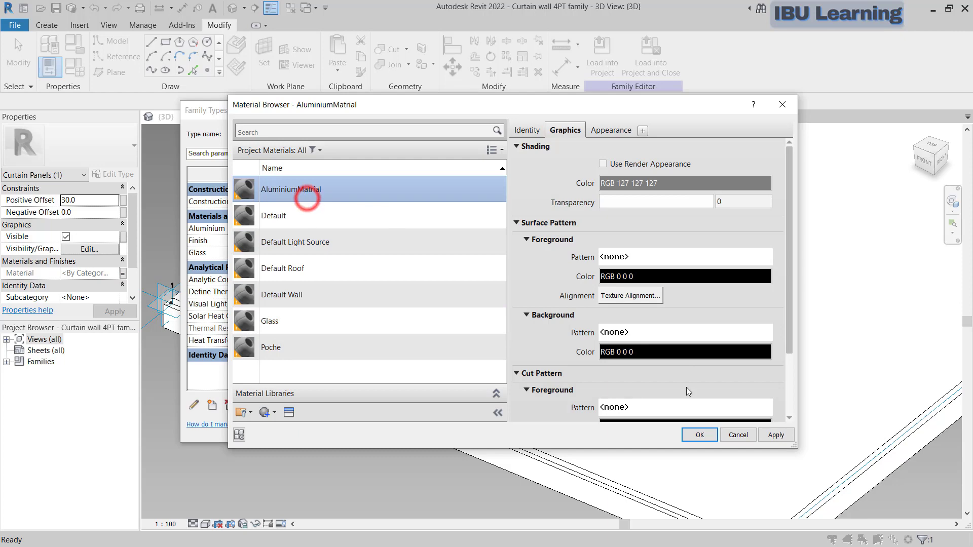
left_click(651, 183)
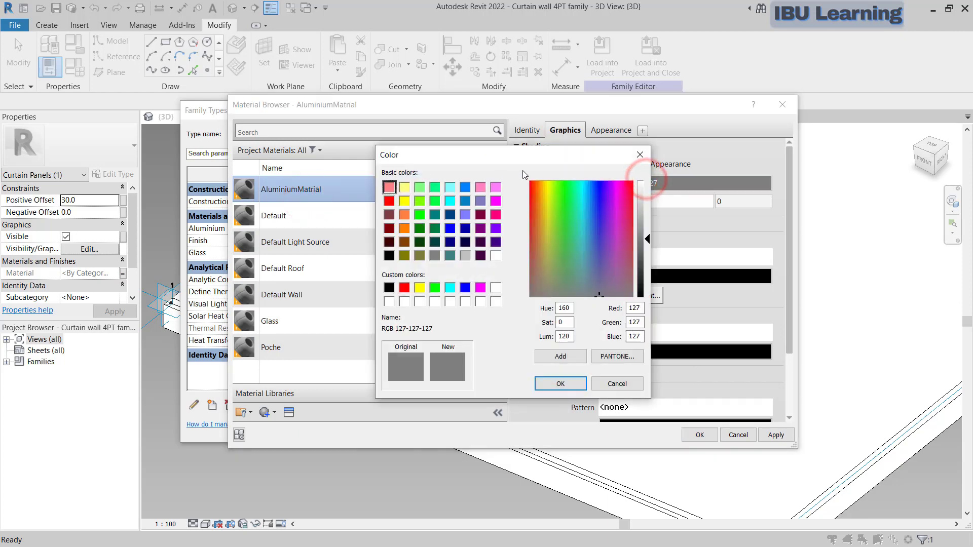
left_click(640, 155)
left_click(610, 131)
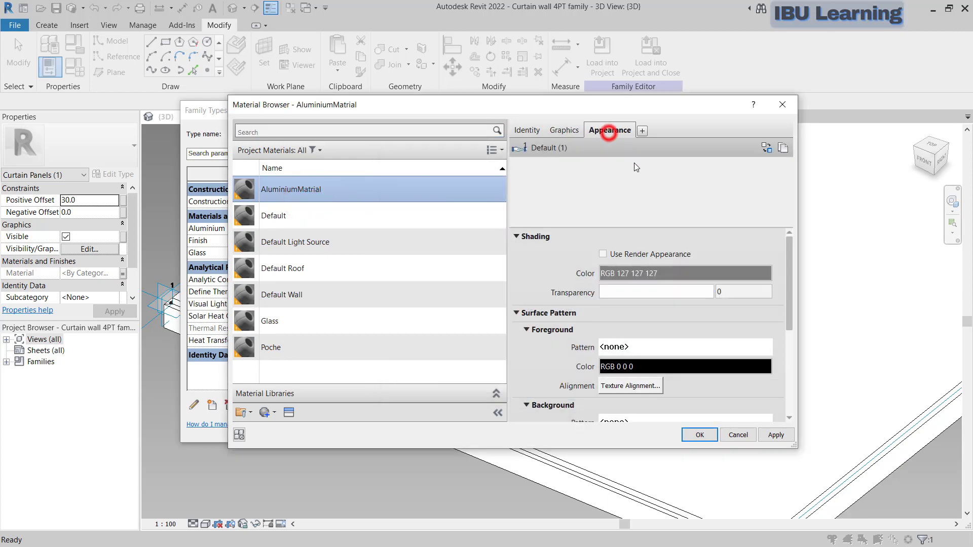
left_click(560, 132)
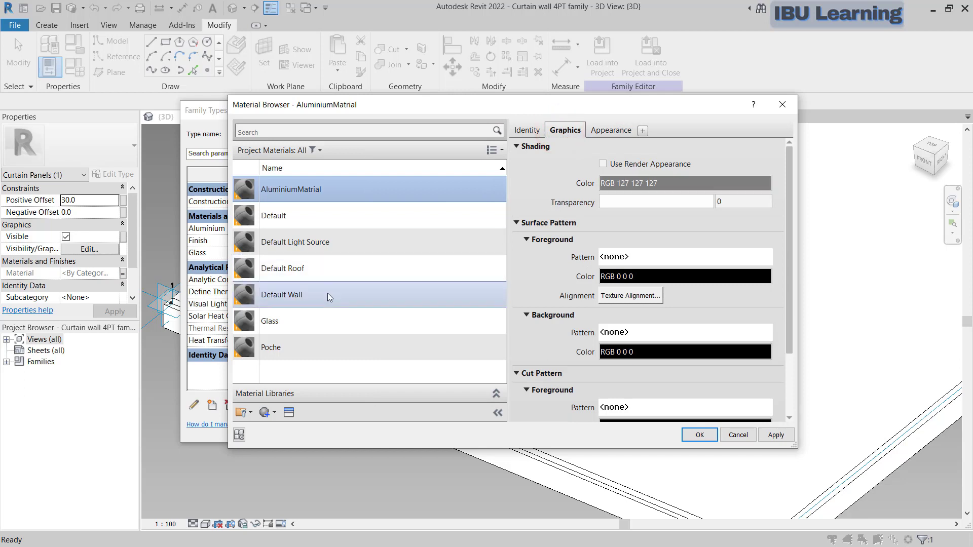
Give AluminiumMatrial the Aluminum - Anodized Glossy (Grey) appearance and render-appearance shading
left_click(289, 412)
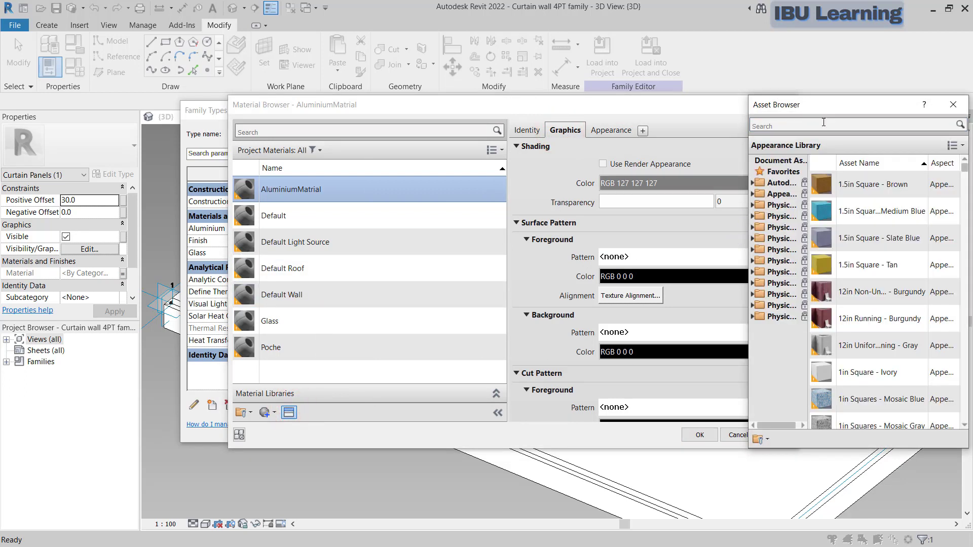
left_click(785, 125)
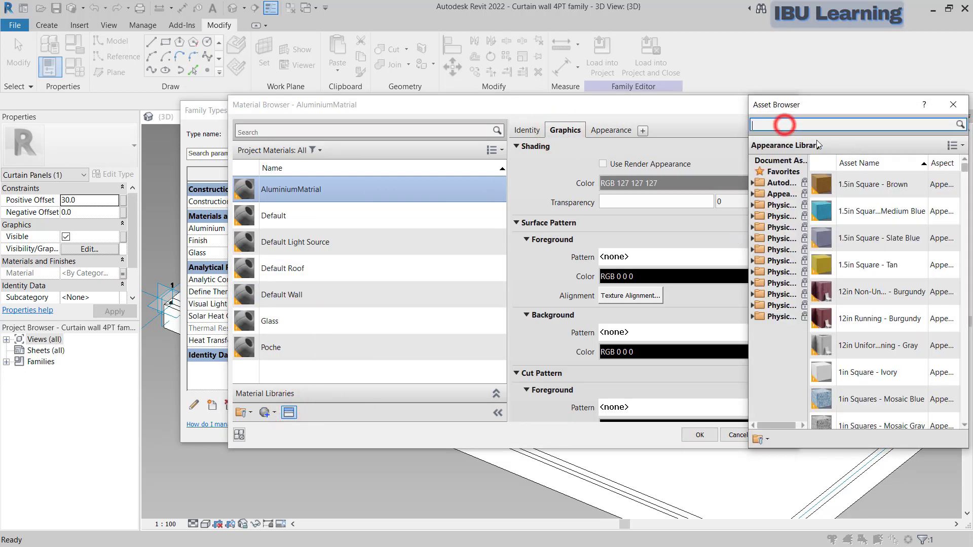
type("alum")
key("Return")
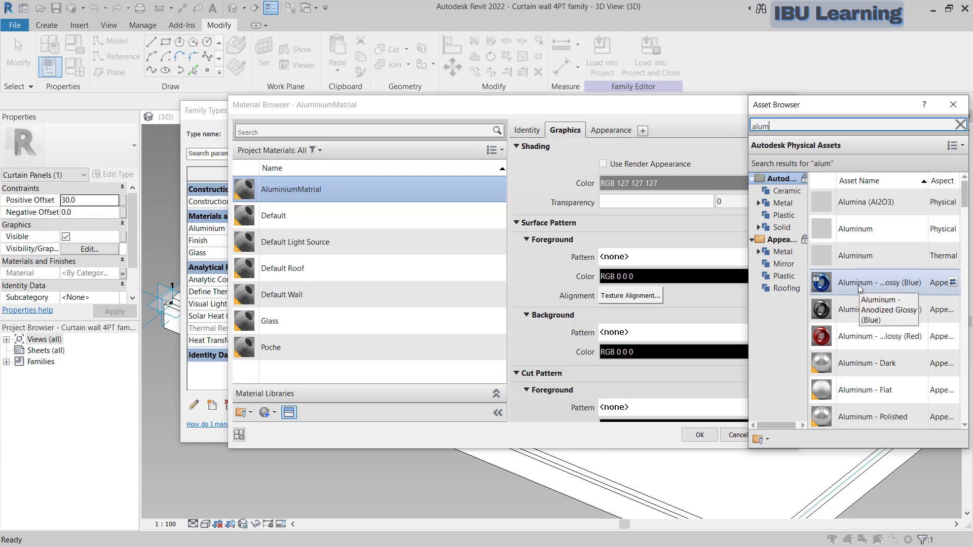
left_click(953, 310)
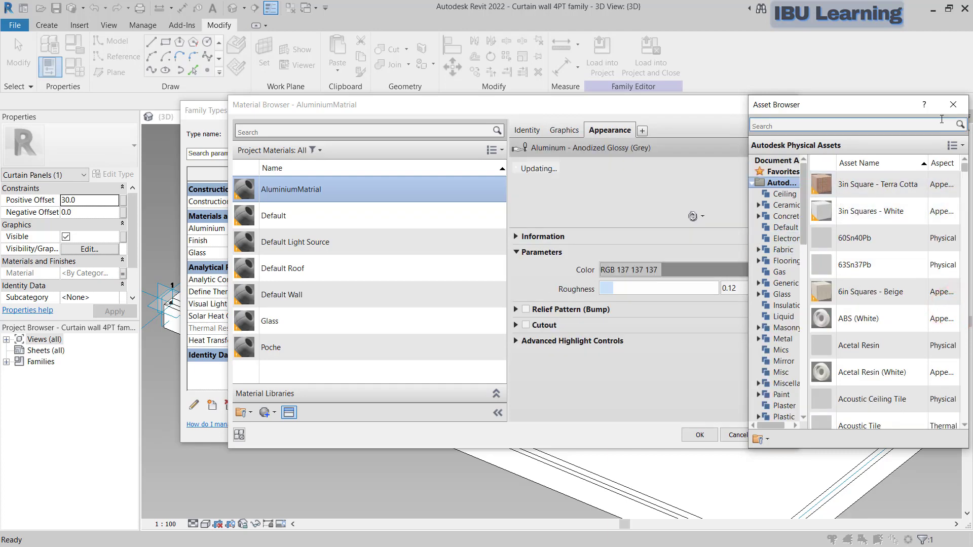
left_click(953, 106)
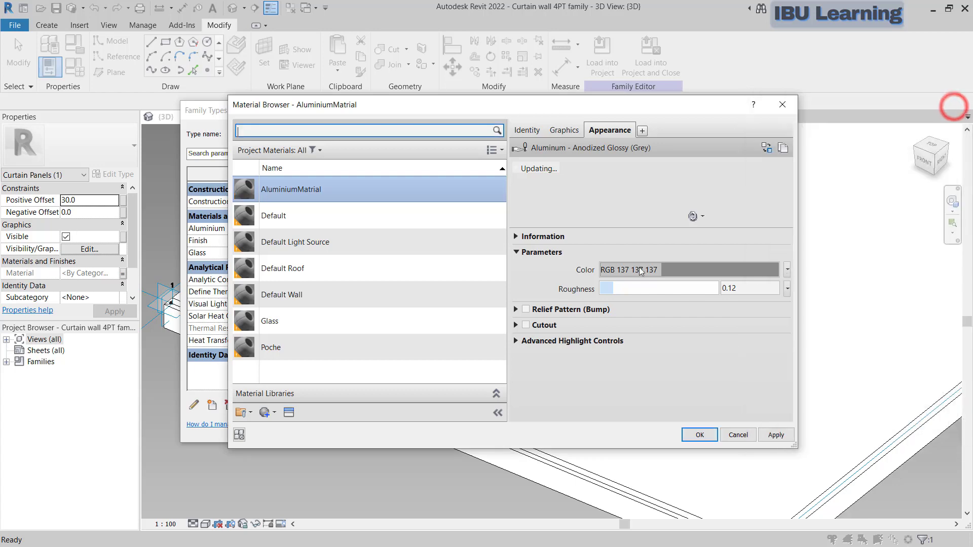
left_click(565, 131)
left_click(617, 165)
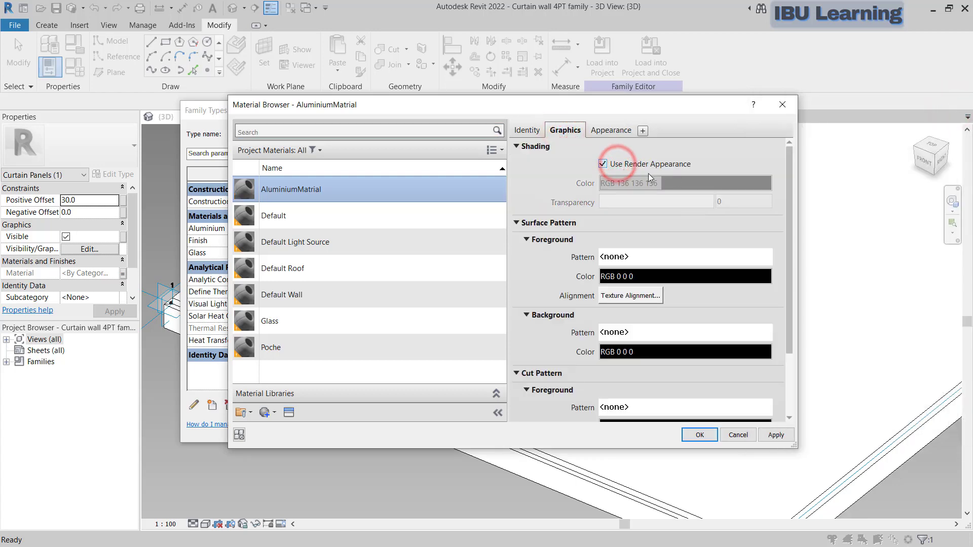
left_click(698, 435)
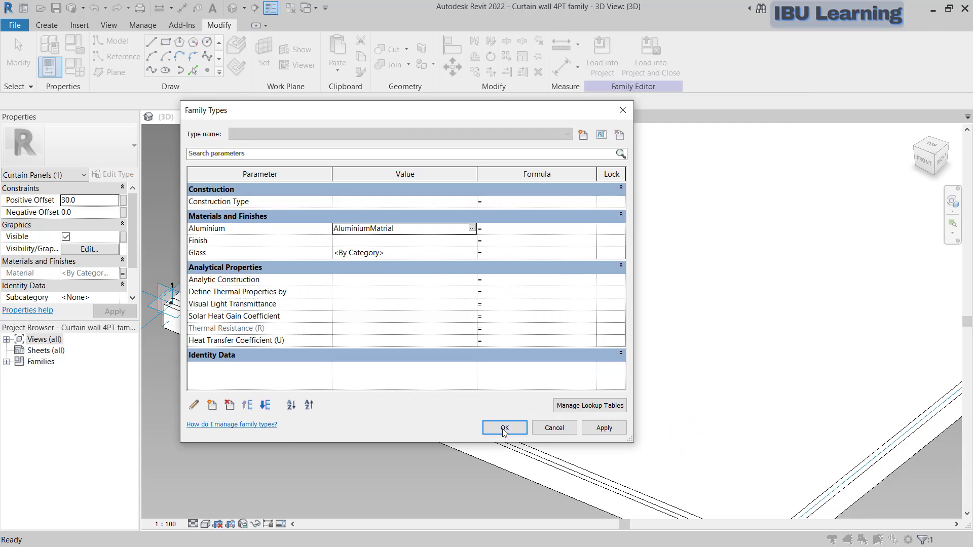
Set the Glass material's appearance colour to blue RGB 0 128 192 with render-appearance shading
left_click(473, 253)
left_click(472, 252)
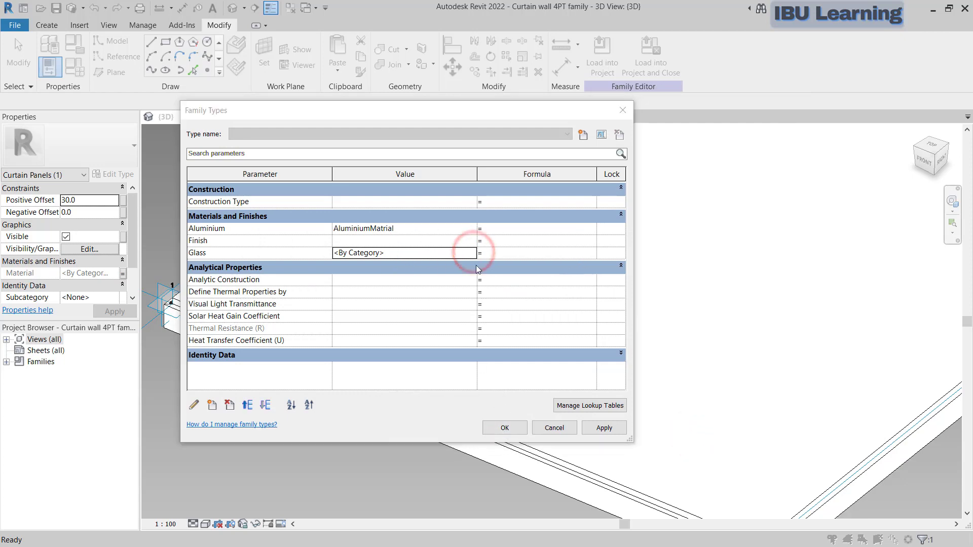
left_click(276, 321)
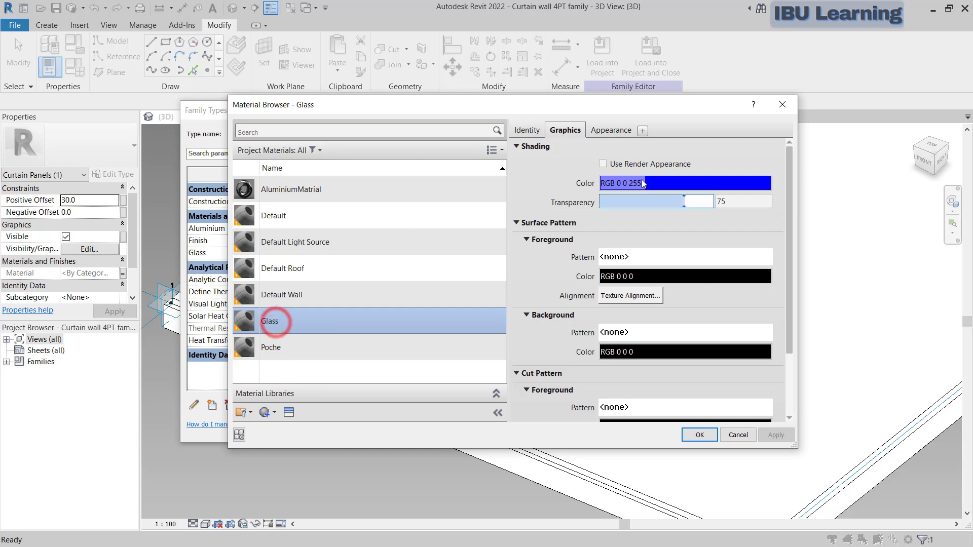
left_click(611, 131)
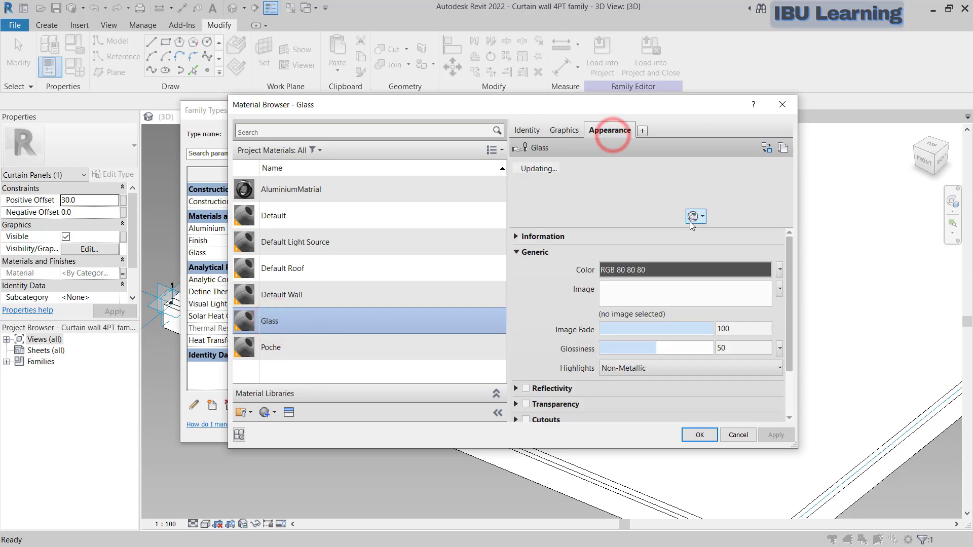
left_click(657, 273)
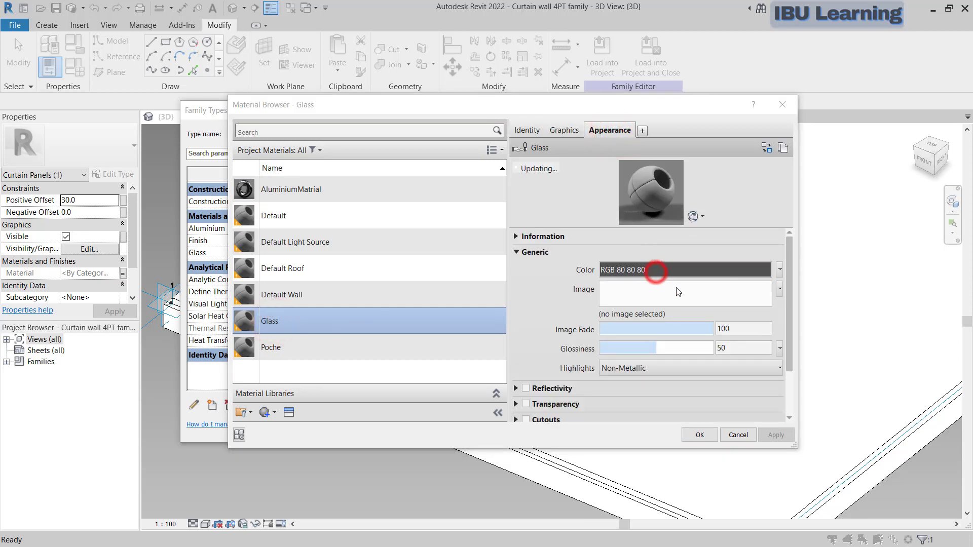
left_click(464, 200)
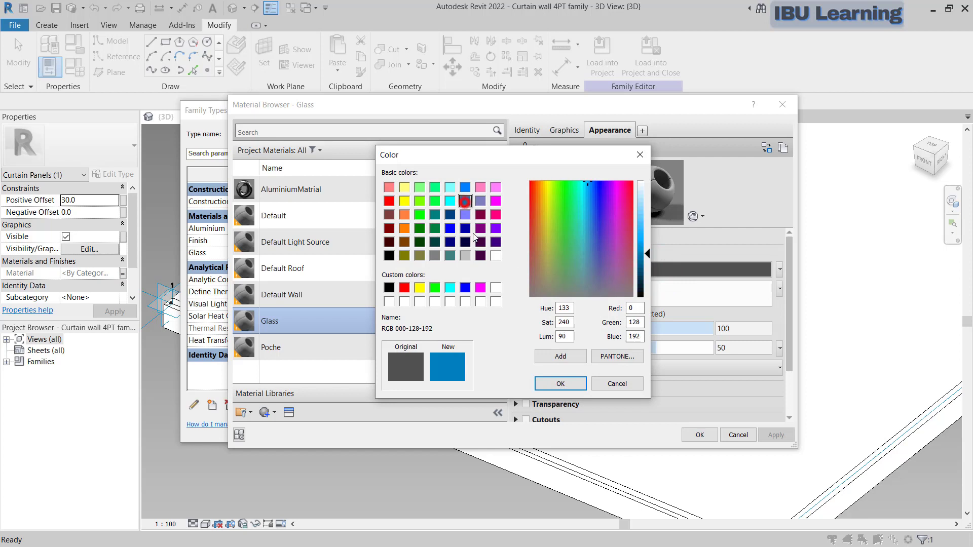
left_click(560, 384)
left_click(565, 130)
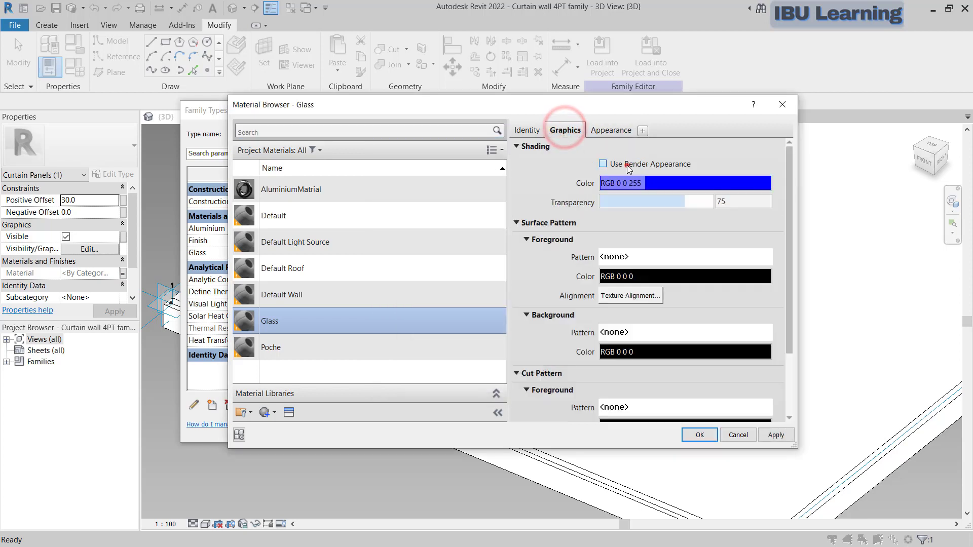
left_click(628, 164)
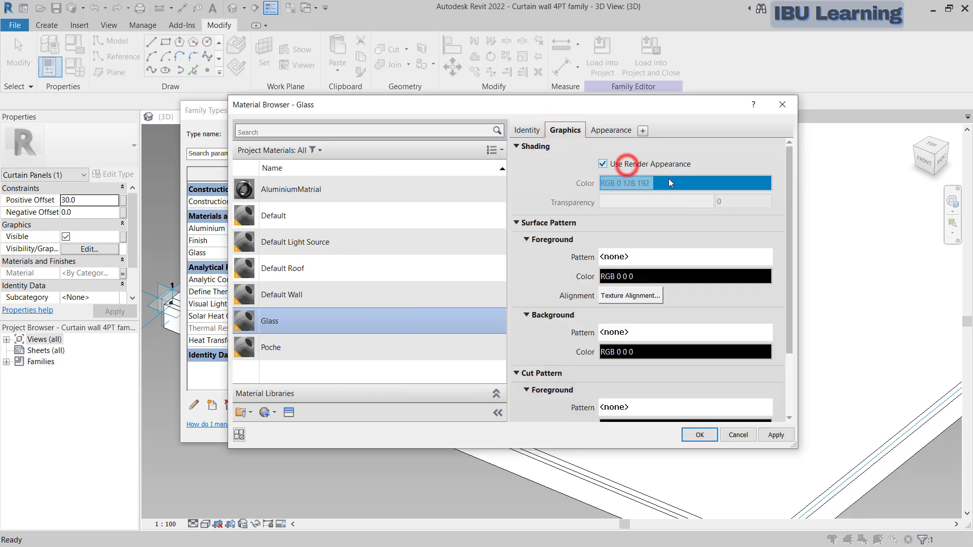
left_click(699, 437)
Confirm the family types, switch to Shaded style, and load the family into Curtain Panel Massing
left_click(504, 428)
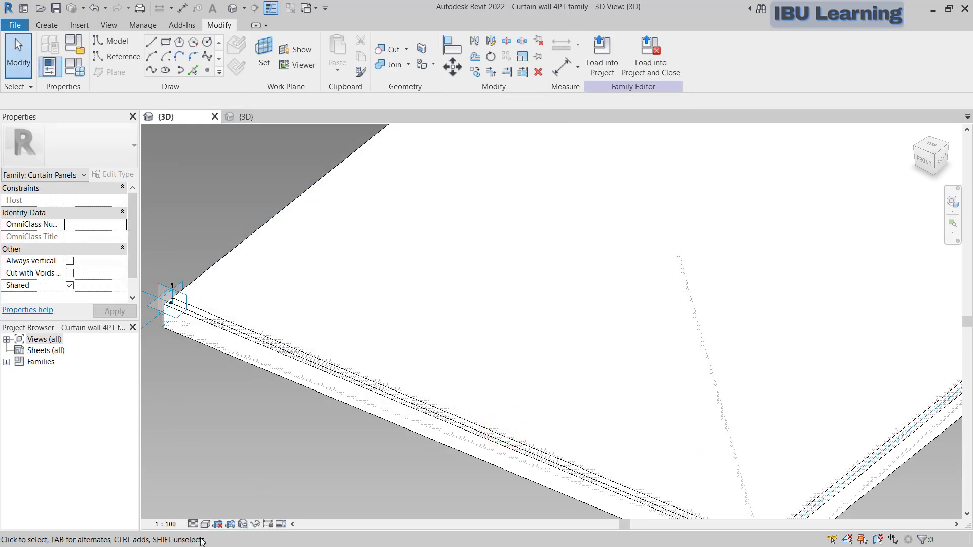
left_click(206, 525)
left_click(220, 485)
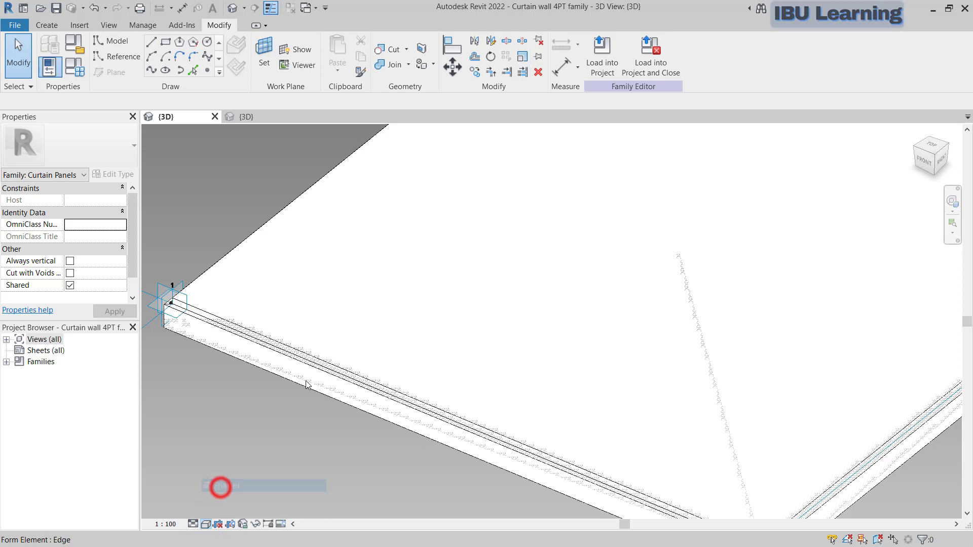
scroll(381, 310, "down", 3)
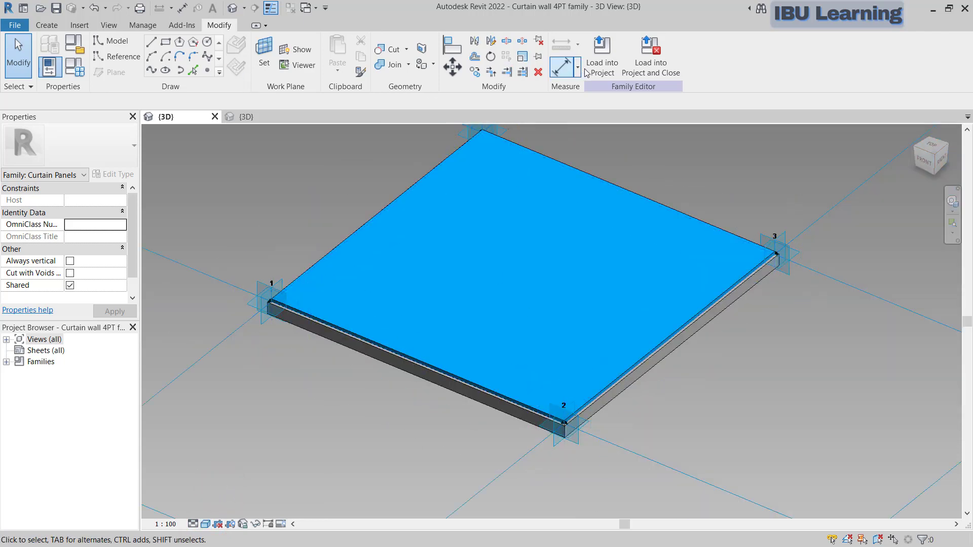
left_click(602, 66)
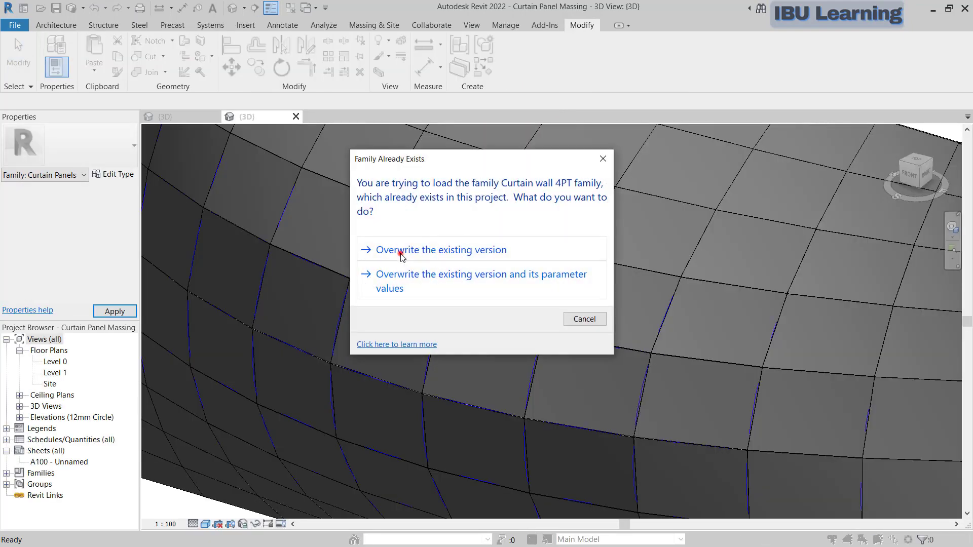
Overwrite the existing curtain panel family with the updated version and finish editing Mass 1
left_click(400, 252)
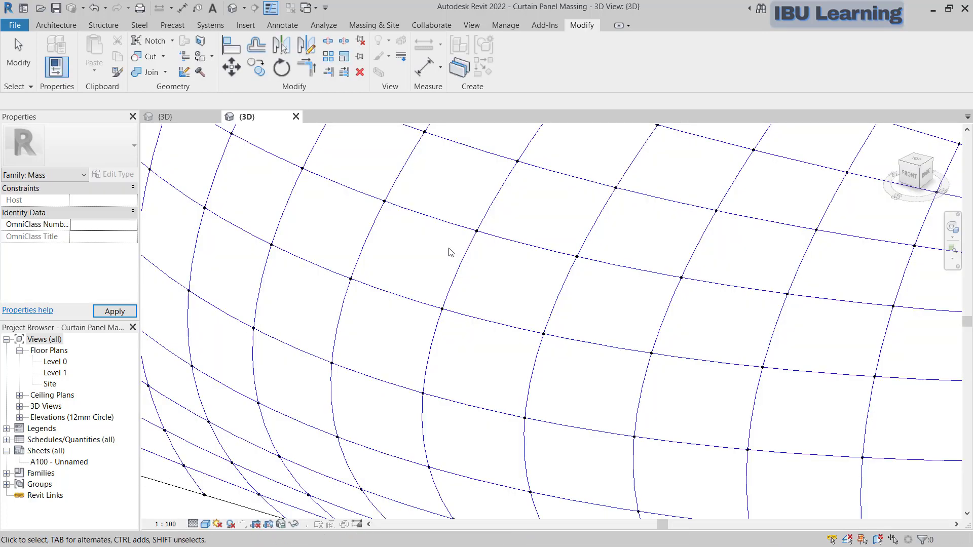
scroll(434, 282, "down", 6)
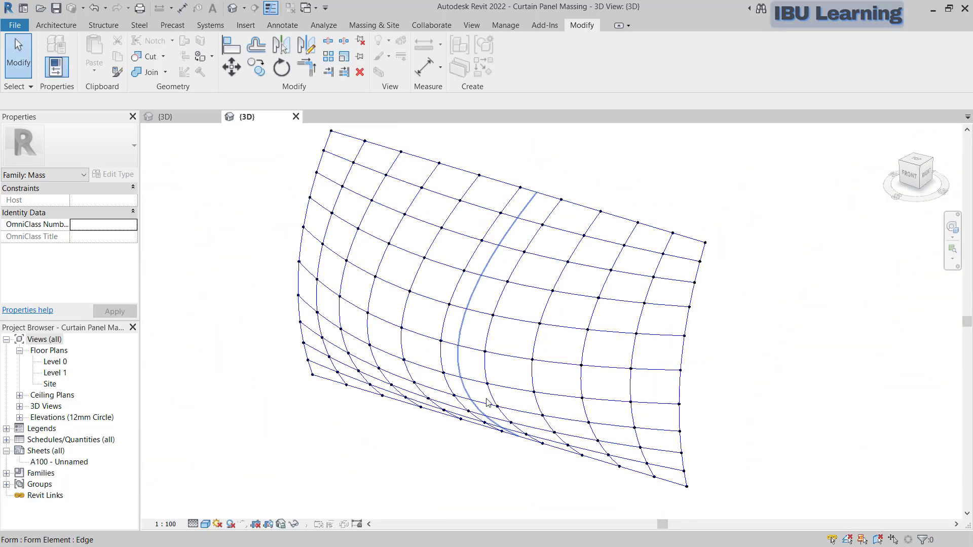
middle_click_drag(456, 326, 513, 406, "shift")
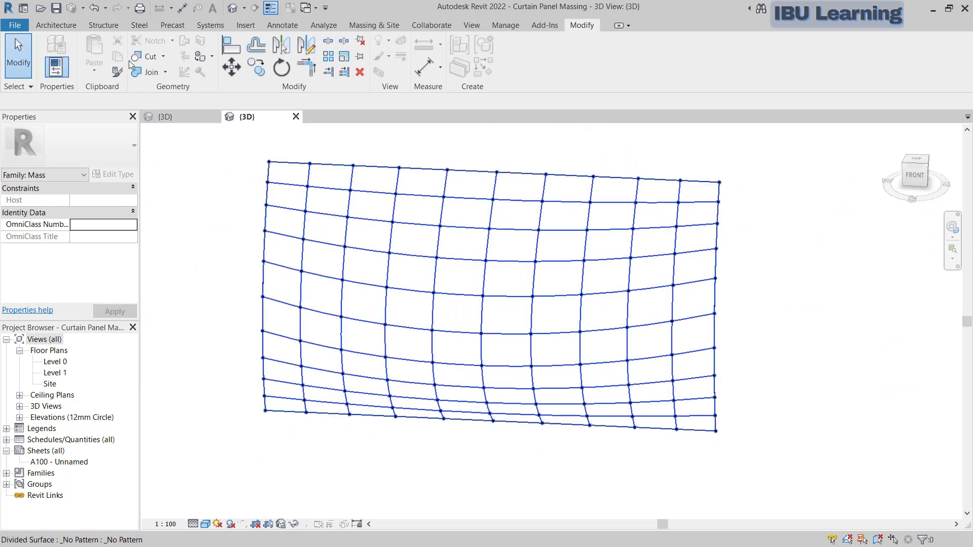
middle_click_drag(378, 264, 401, 314, "shift")
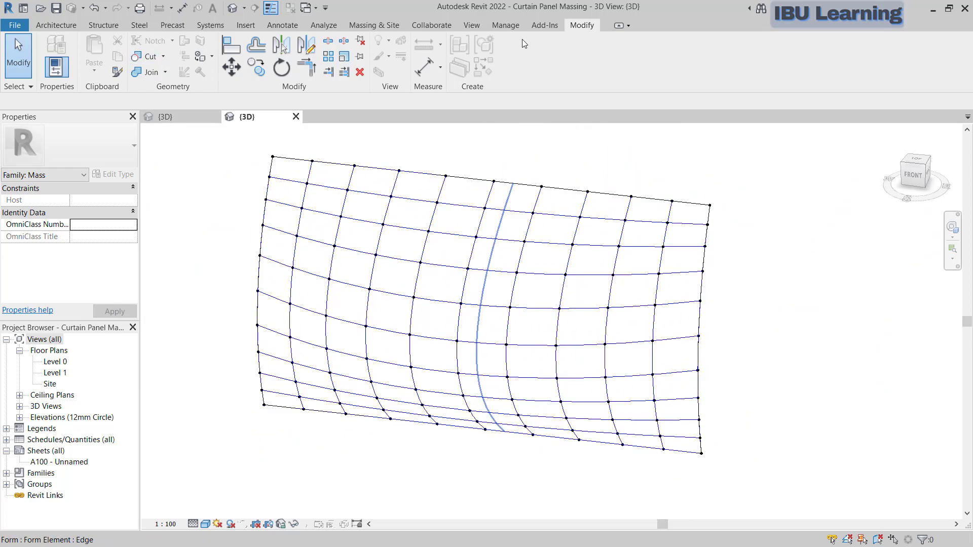
left_click(181, 117)
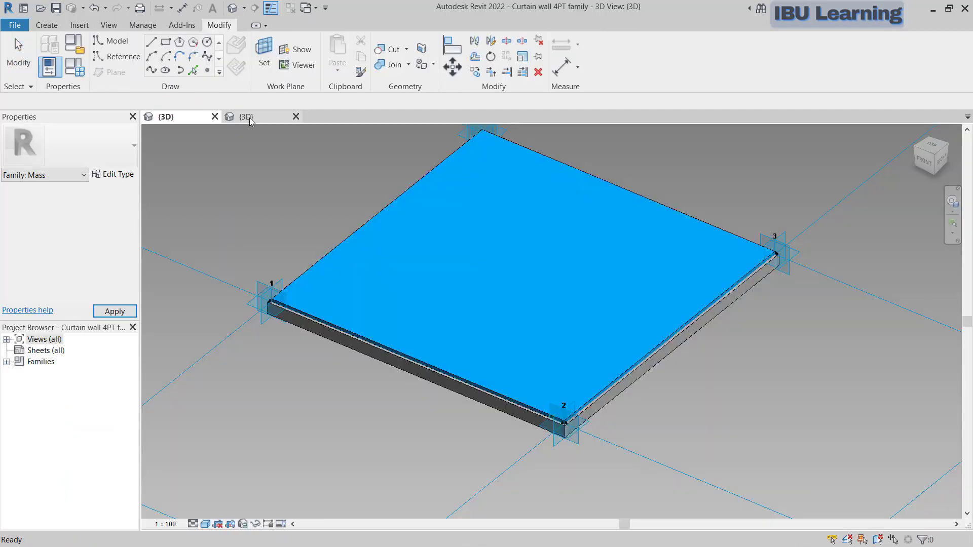
left_click(248, 117)
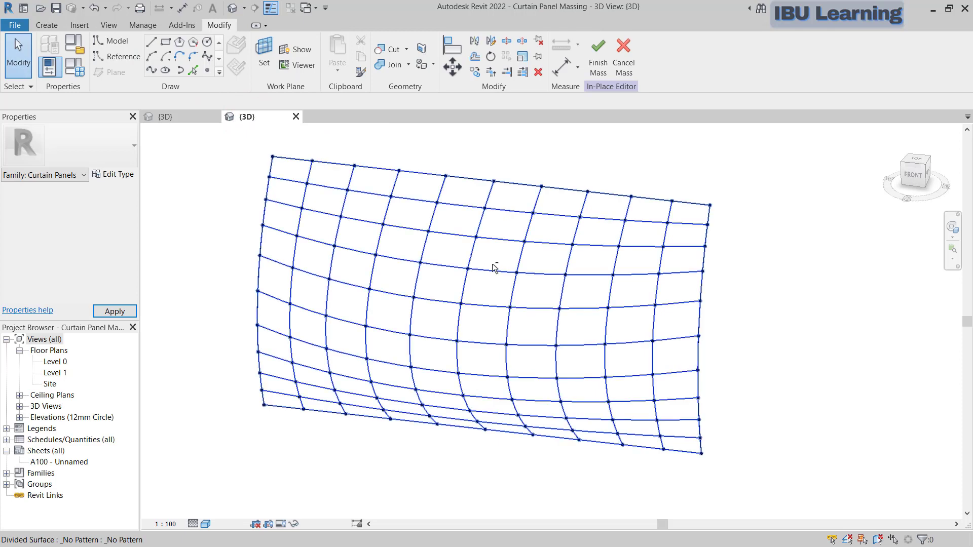
left_click(598, 57)
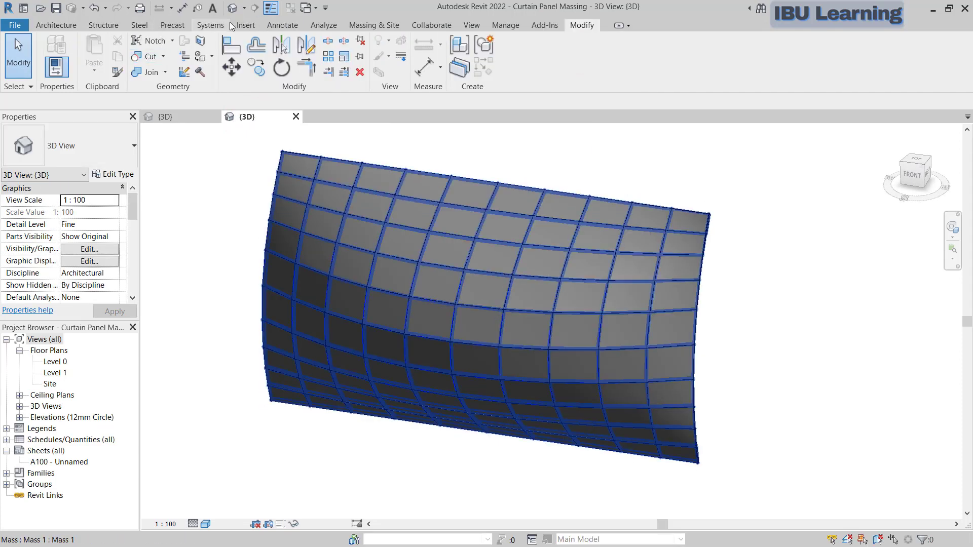
In the panel's Type Properties, set Aluminium to AluminiumMatrial and Glass to Glass
left_click(360, 233)
left_click(113, 176)
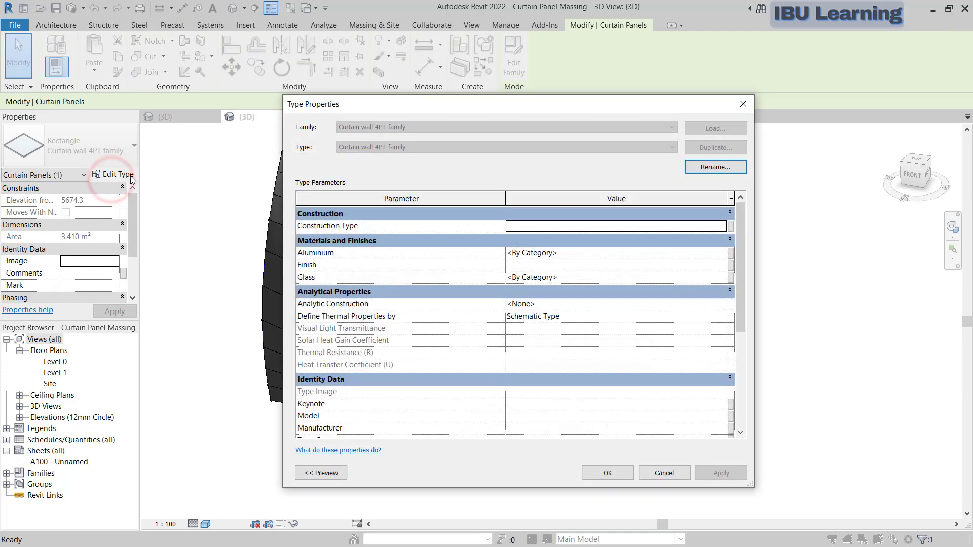
left_click(723, 256)
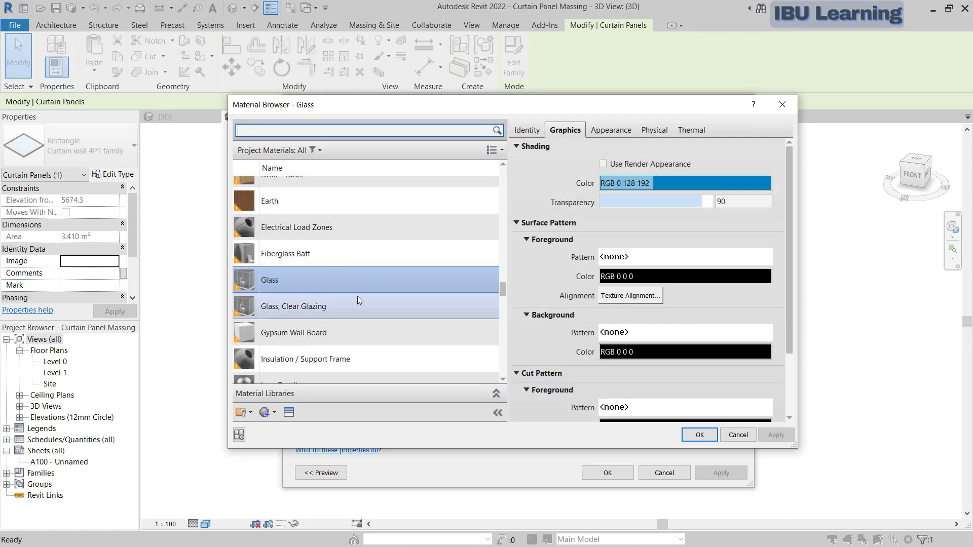
scroll(334, 305, "up", 3)
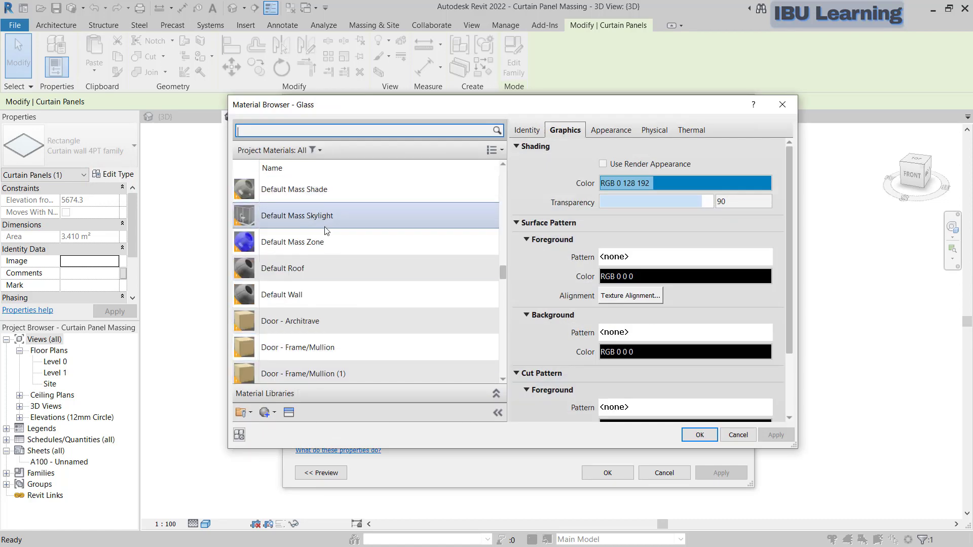
scroll(329, 251, "up", 3)
left_click(278, 133)
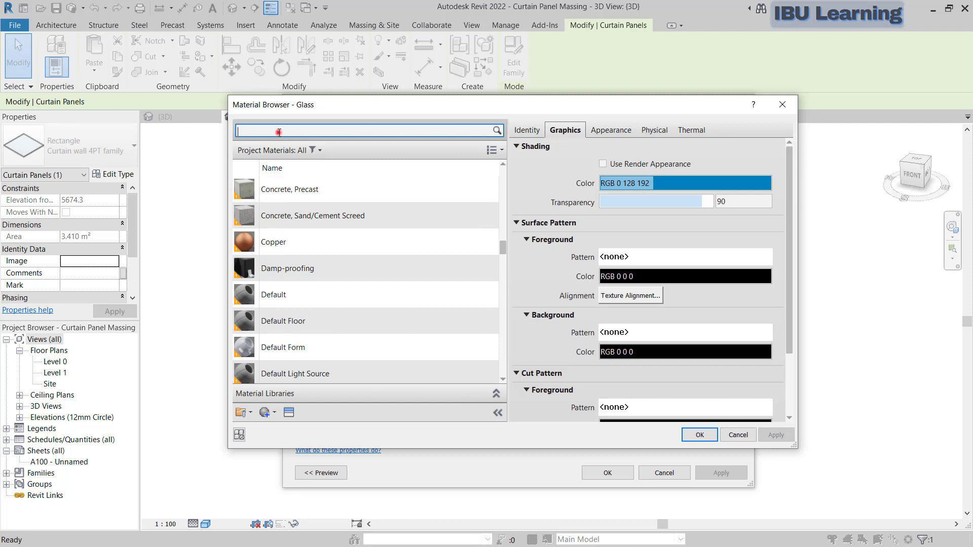
type("alum")
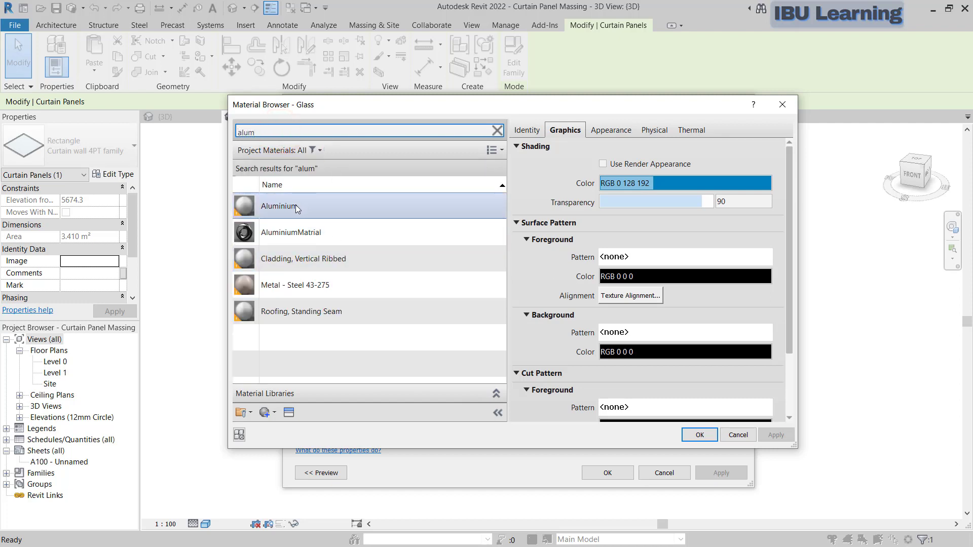
left_click(292, 230)
left_click(700, 435)
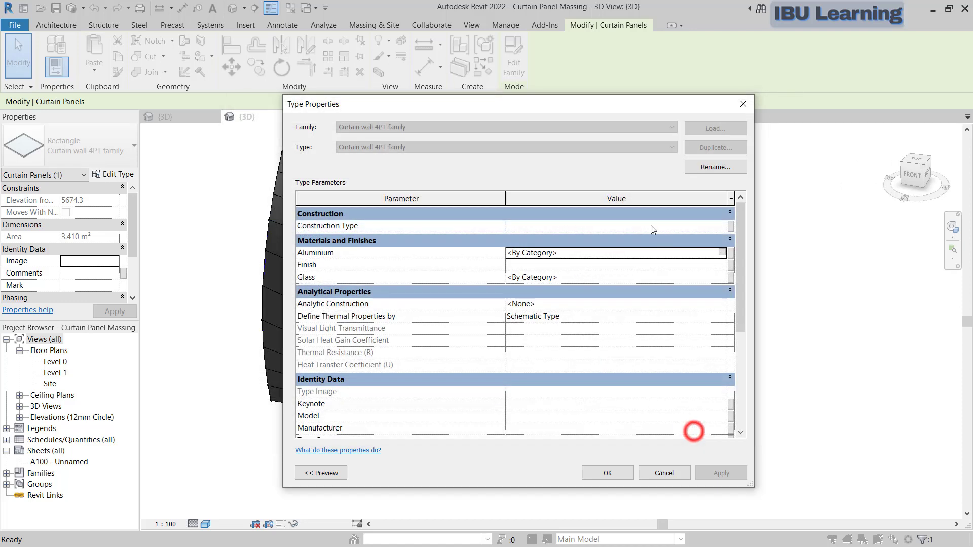
left_click(723, 277)
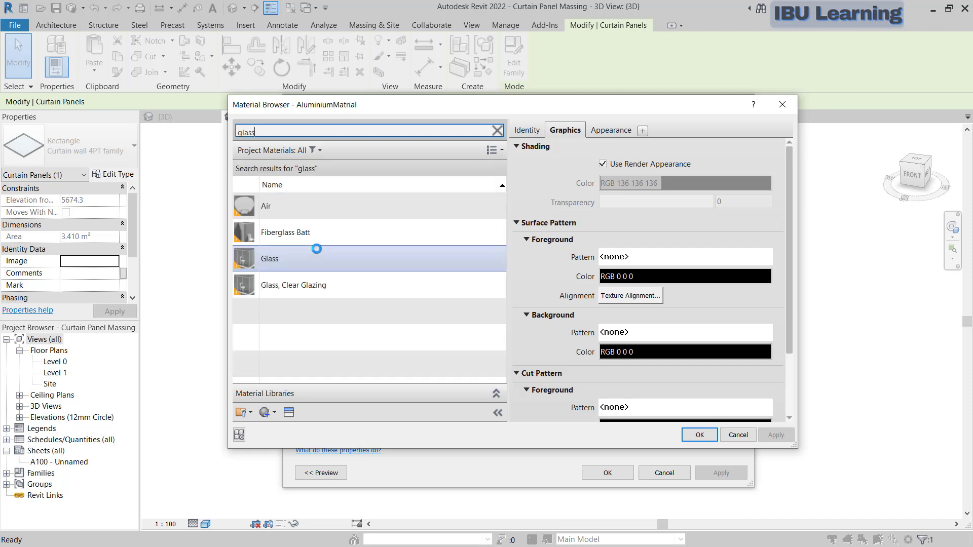
left_click(291, 263)
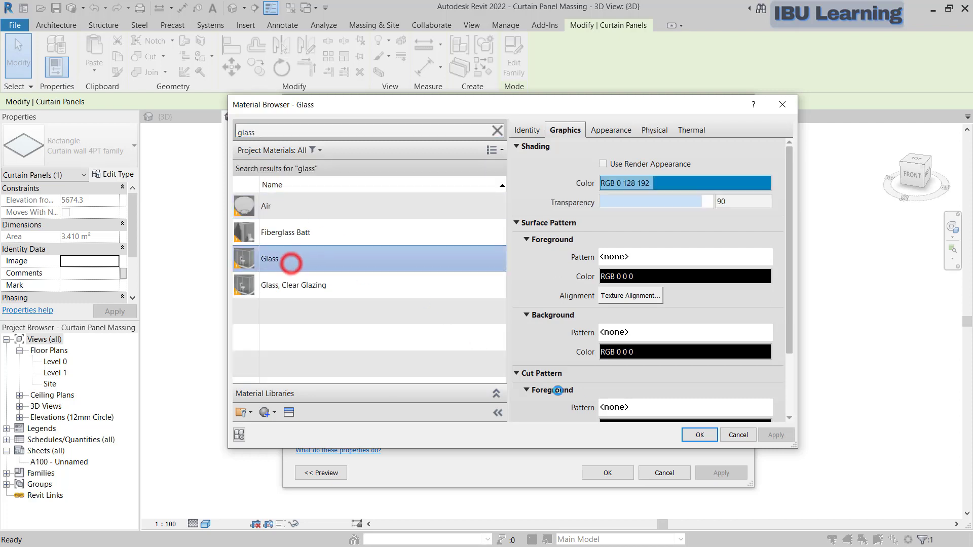
left_click(700, 435)
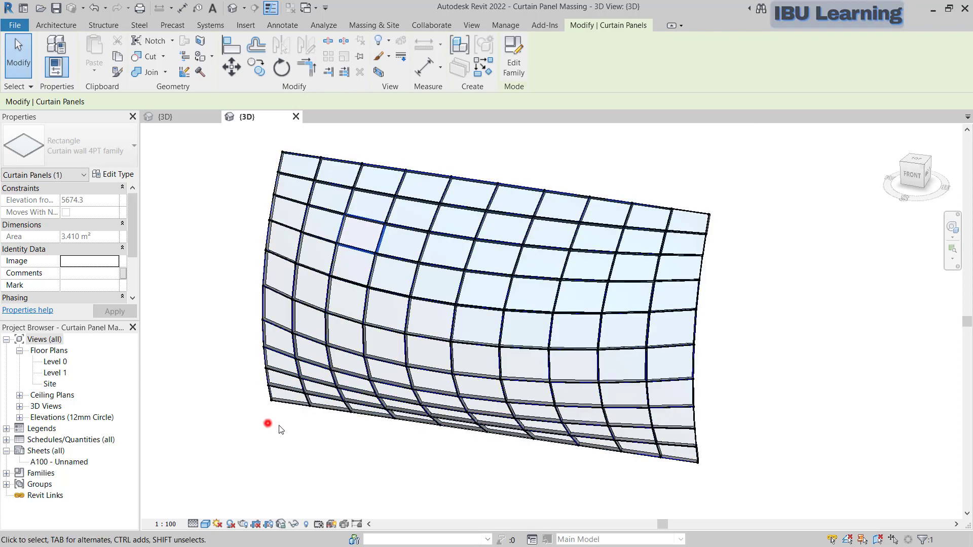
Orbit and zoom the 3D view to inspect the framed blue panels and mullions
left_click(267, 423)
scroll(497, 347, "up", 2)
middle_click_drag(463, 349, 435, 304, "shift")
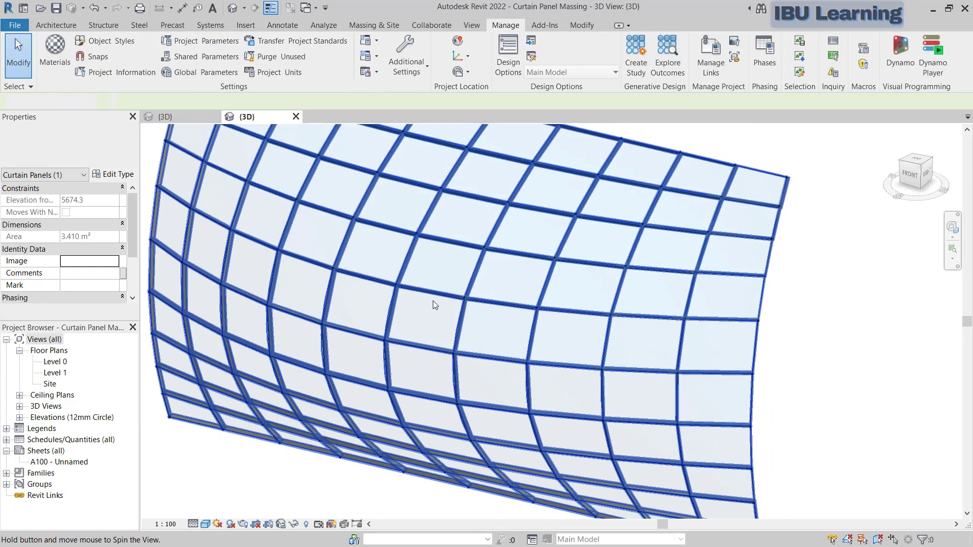
scroll(439, 341, "up", 3)
middle_click_drag(560, 348, 495, 245, "shift")
In the Curtain wall 4PT family's 3D view, temporarily hide the slab's frame form
left_click(162, 117)
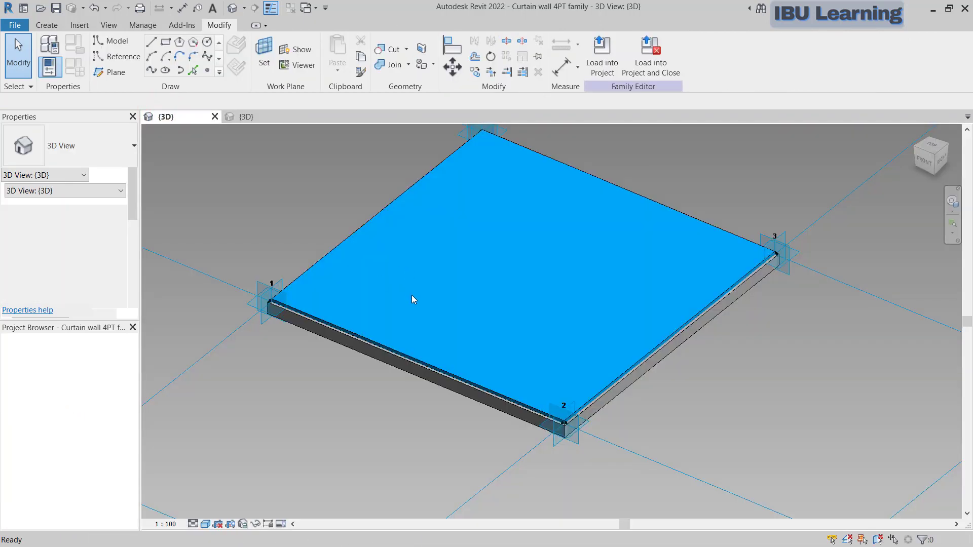
scroll(344, 325, "up", 3)
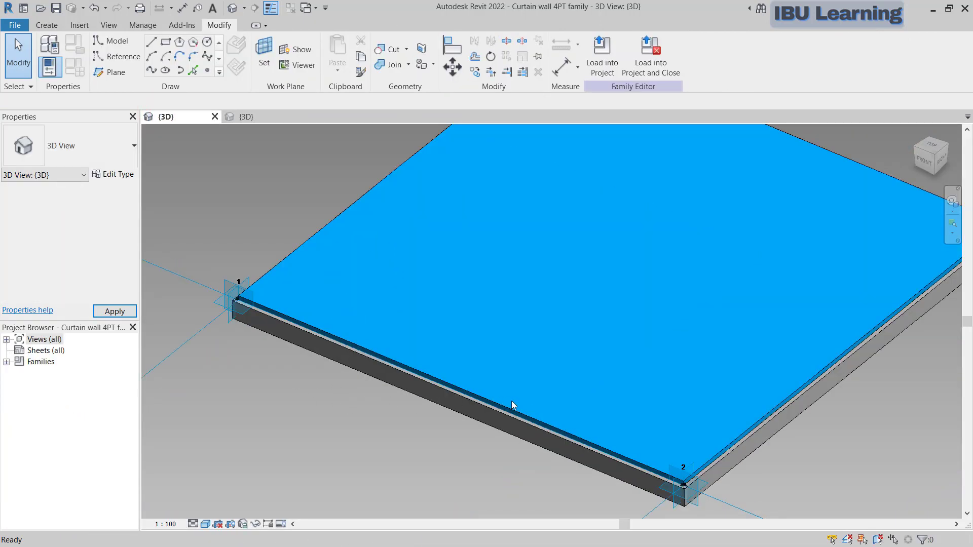
scroll(335, 387, "down", 3)
middle_click_drag(397, 365, 463, 406, "shift")
scroll(463, 406, "up", 5)
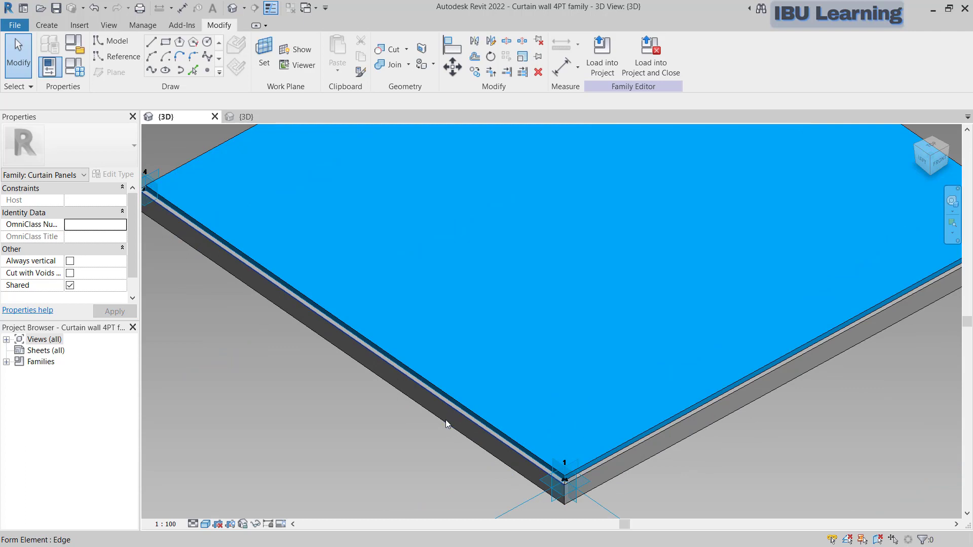
left_click(444, 422)
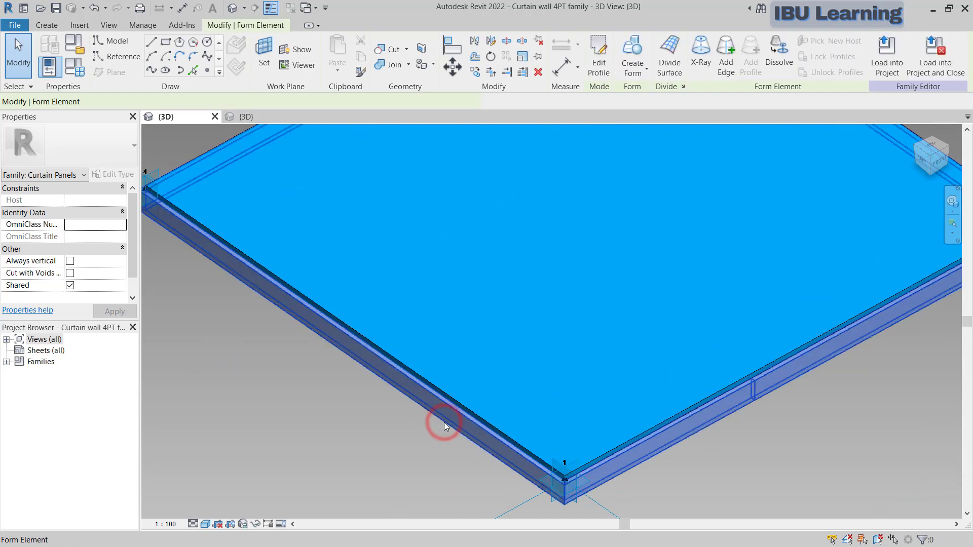
key("h")
key("h")
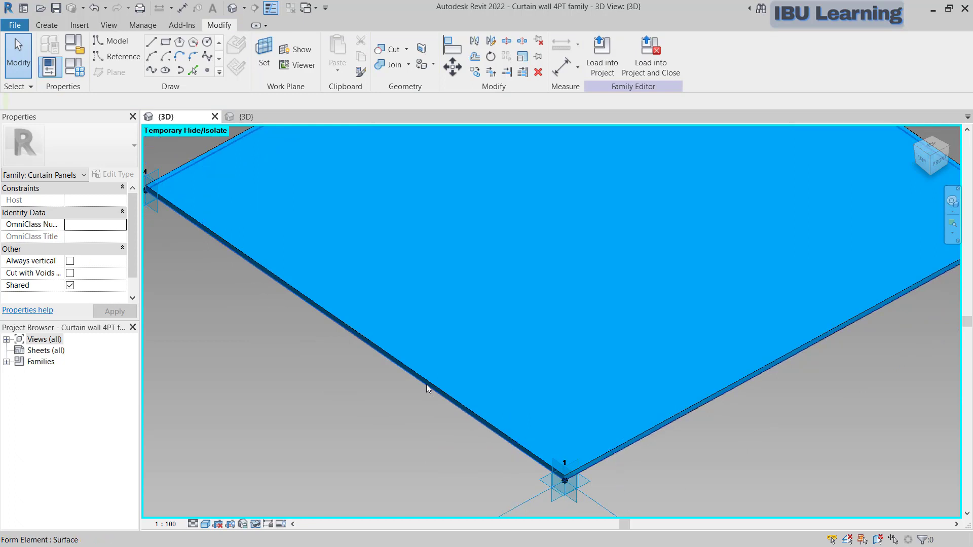
Delete the panel surface from the family
left_click(428, 386)
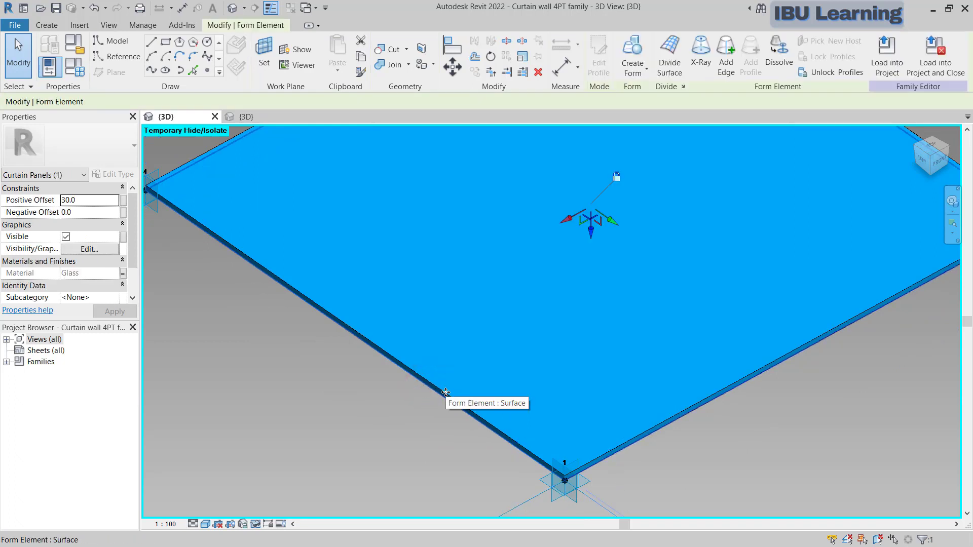
left_click(374, 423)
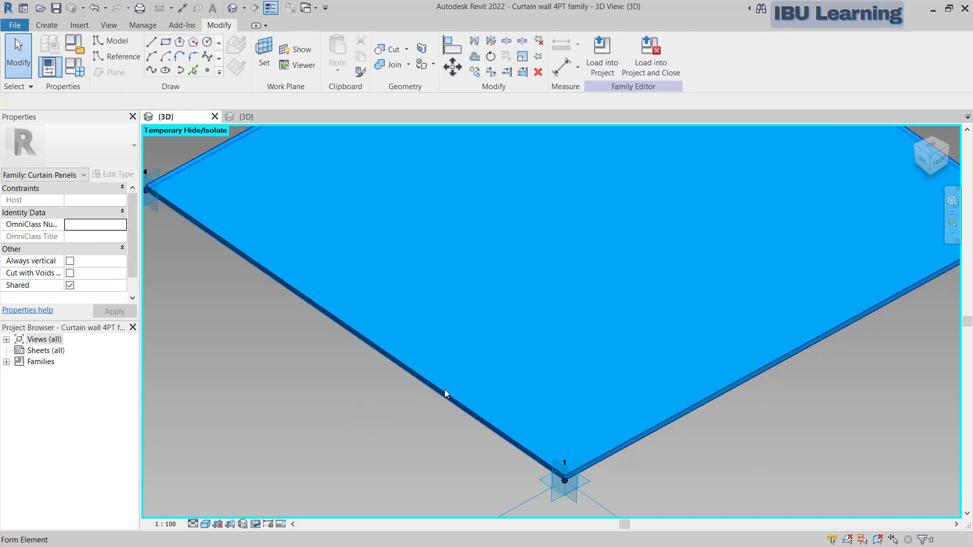
left_click(445, 392)
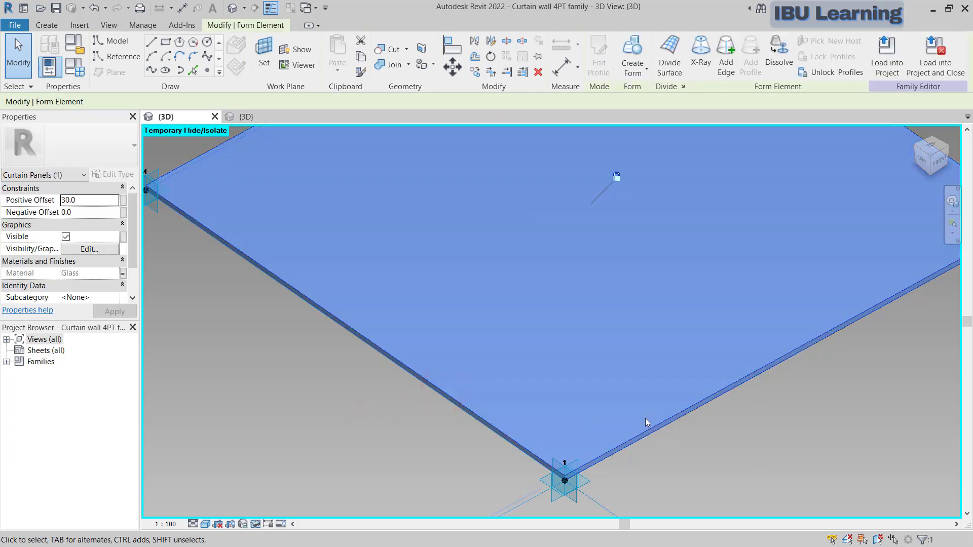
key("Delete")
Place a reference point on the edge line between points 4 and 1
middle_click_drag(360, 351, 403, 353)
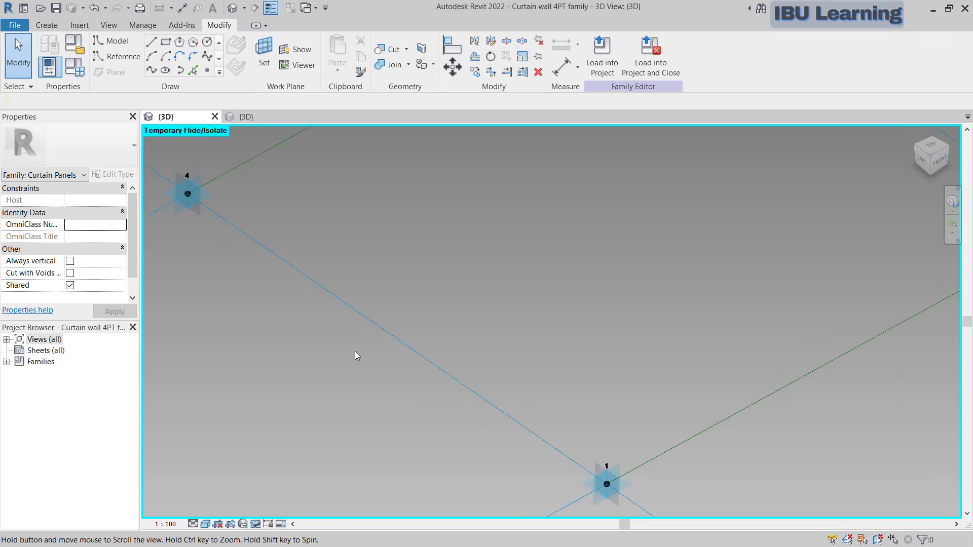
left_click(368, 318)
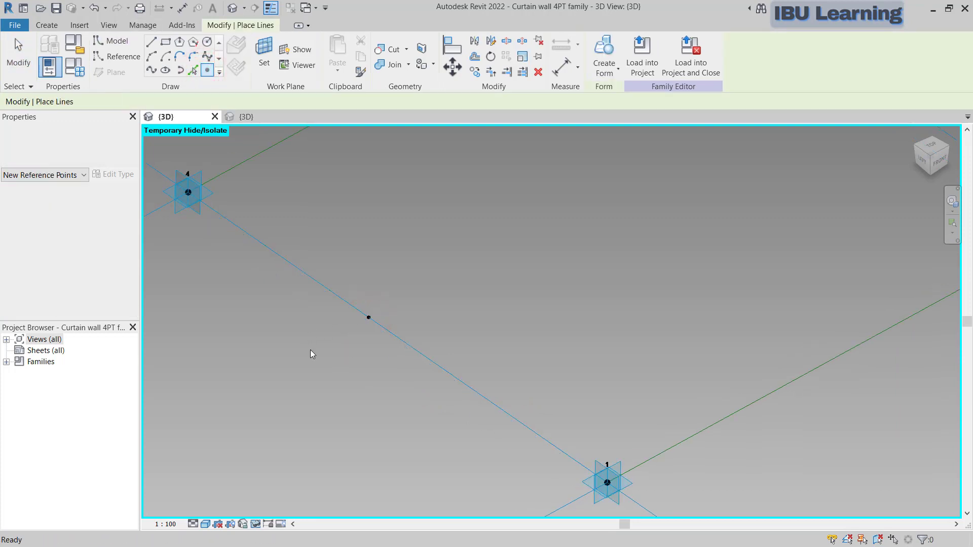
key("Escape")
key("Escape")
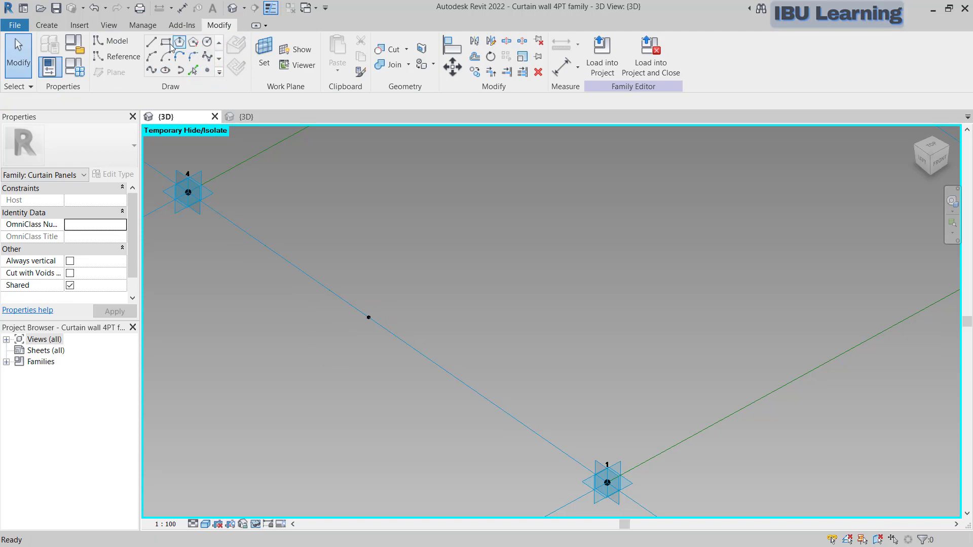
left_click(169, 46)
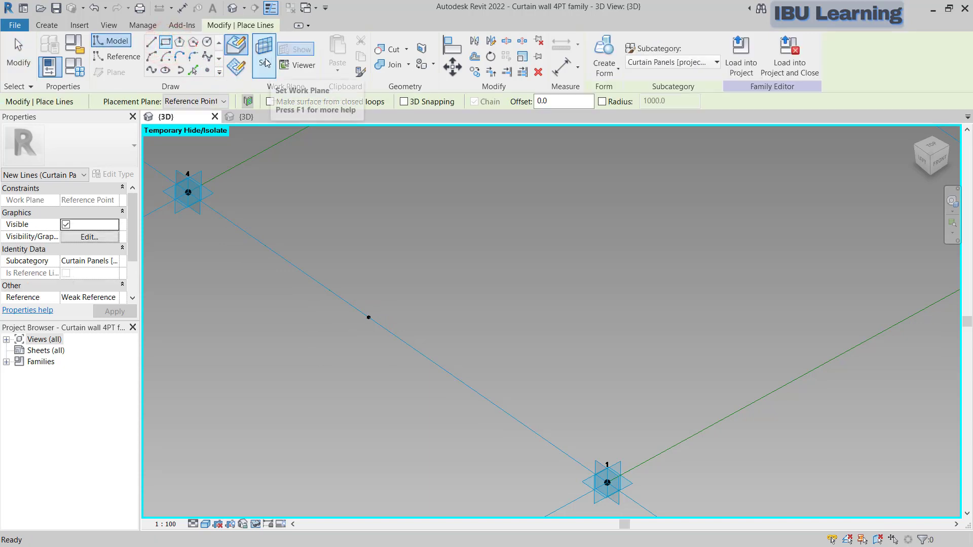
left_click(264, 59)
Draw a thin upright model-line rectangle on the reference point's plane
left_click(369, 318)
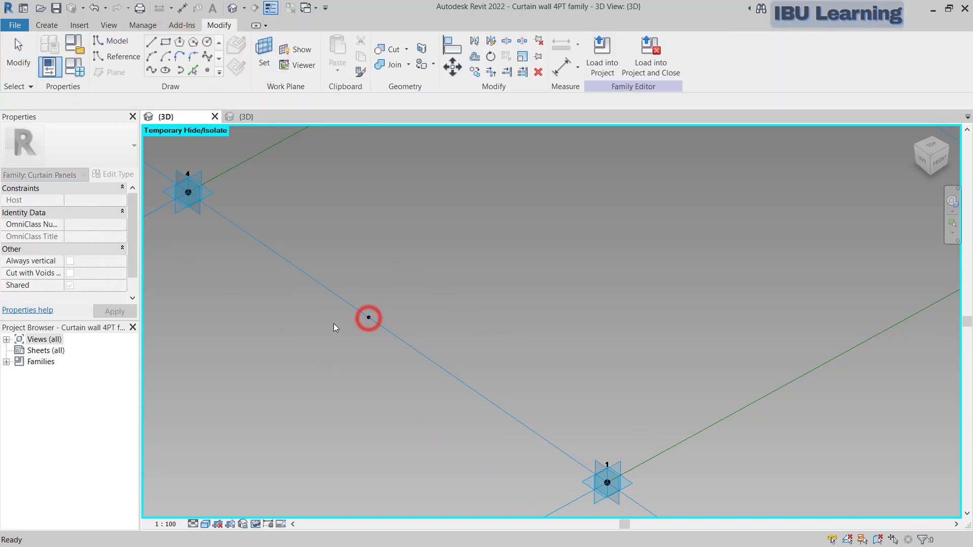
scroll(340, 328, "up", 3)
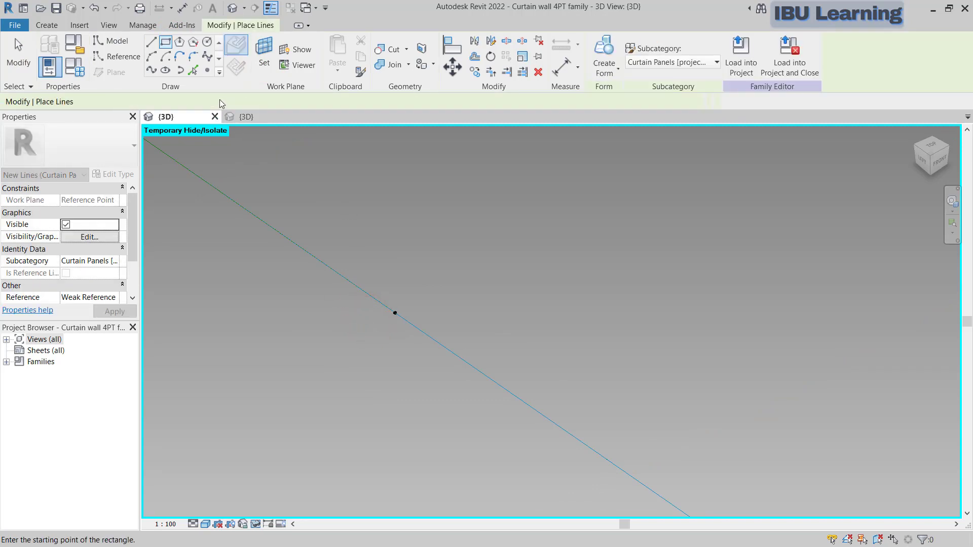
left_click(395, 312)
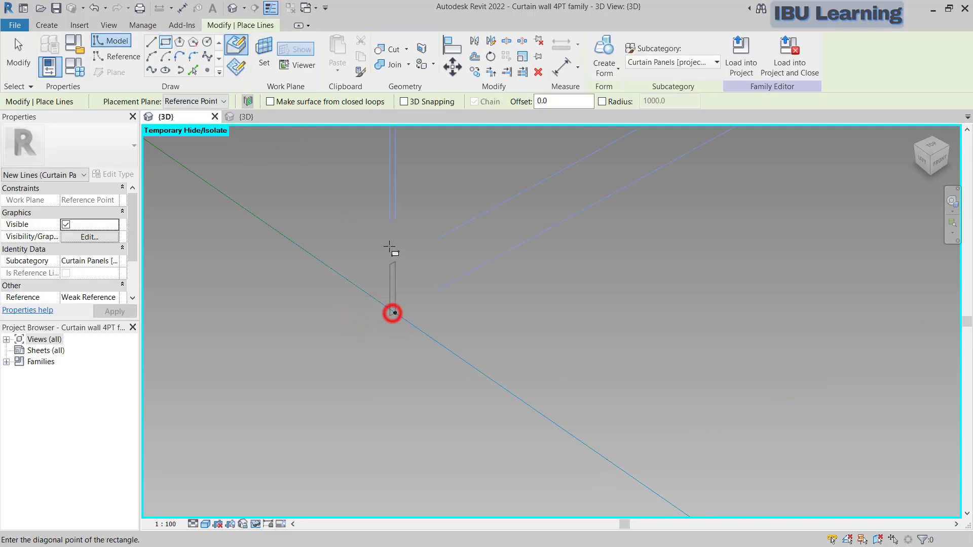
left_click(390, 199)
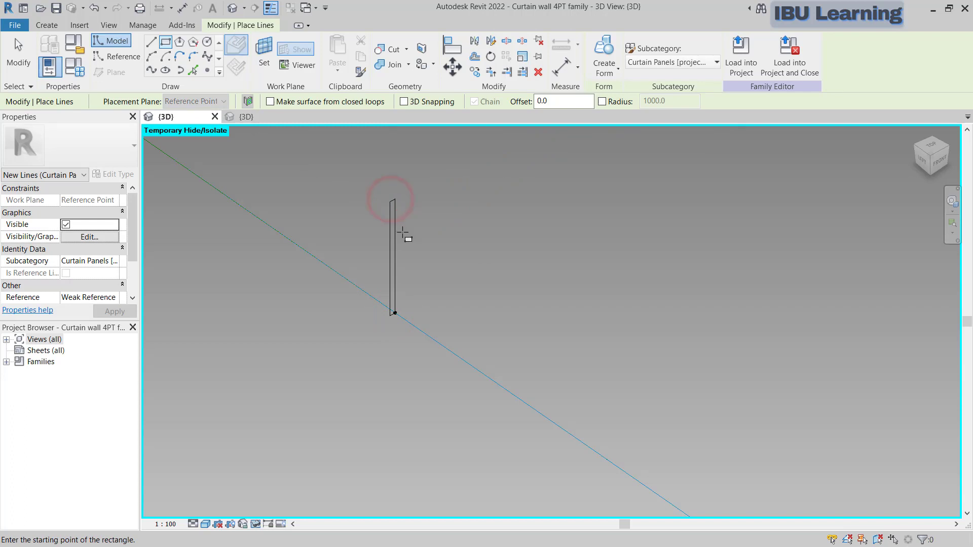
scroll(409, 257, "up", 2)
key("Escape")
key("Escape")
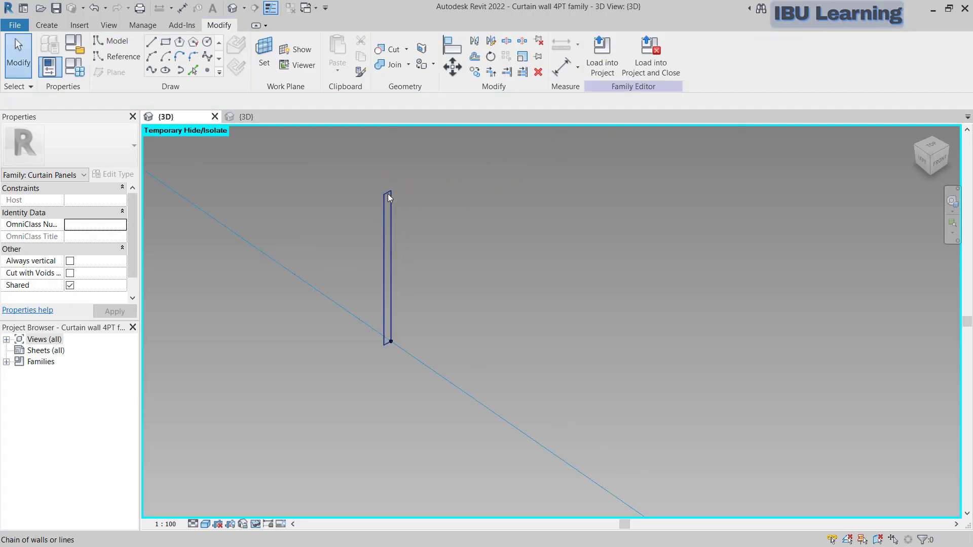
Change the rectangle's width from 20.0 to 3
left_click(388, 194)
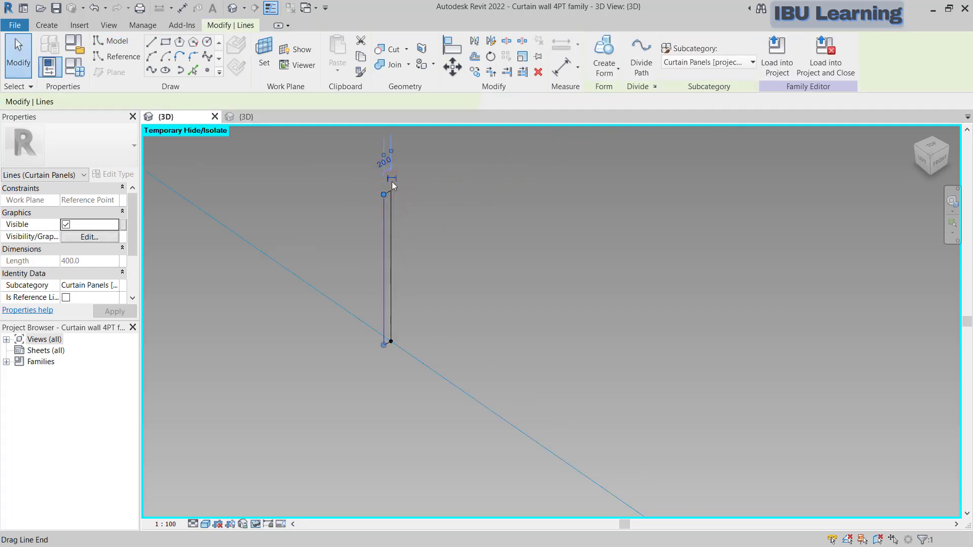
left_click(384, 162)
scroll(385, 165, "up", 2)
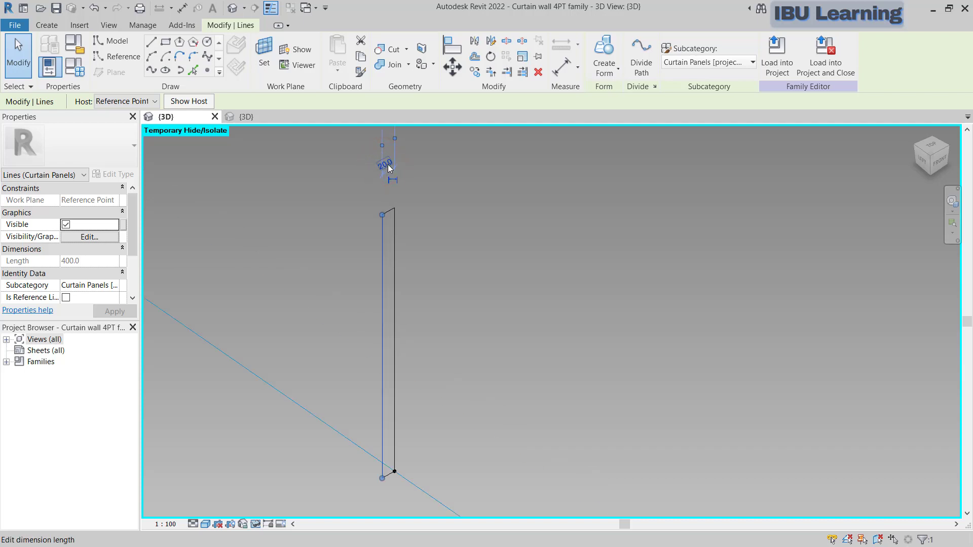
left_click(387, 165)
type("3")
key("Return")
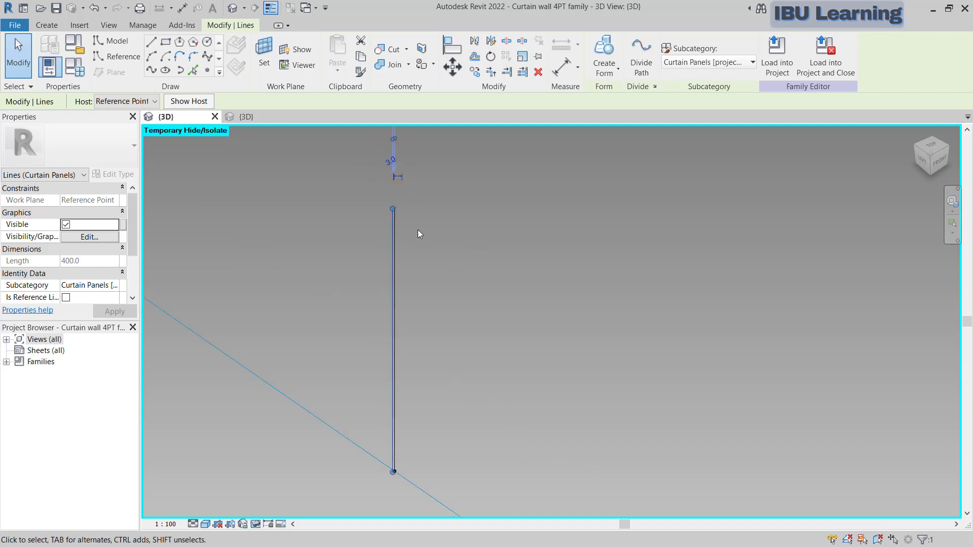
left_click(375, 198)
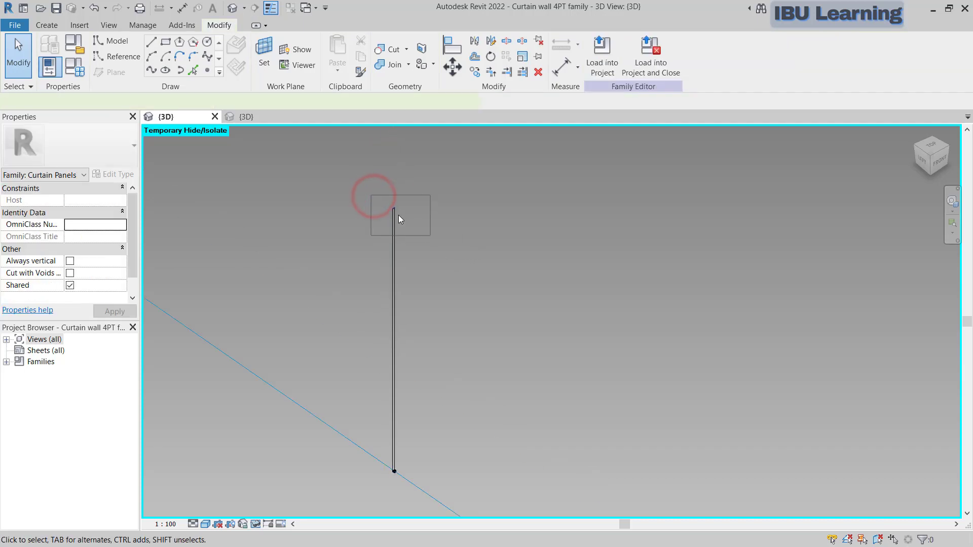
Change the vertical line's length from 400.0 to 250
left_click(398, 215)
scroll(399, 215, "up", 1)
left_click(413, 343)
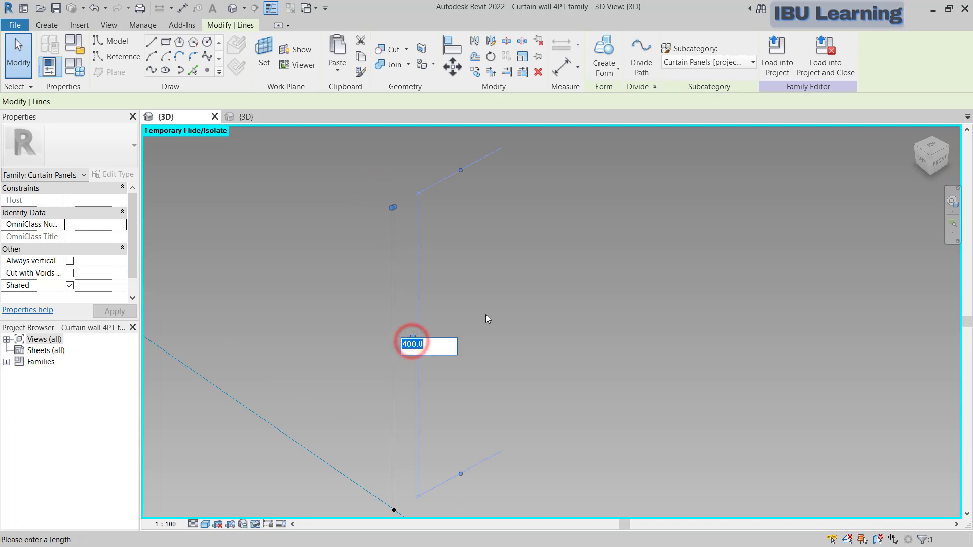
type("300")
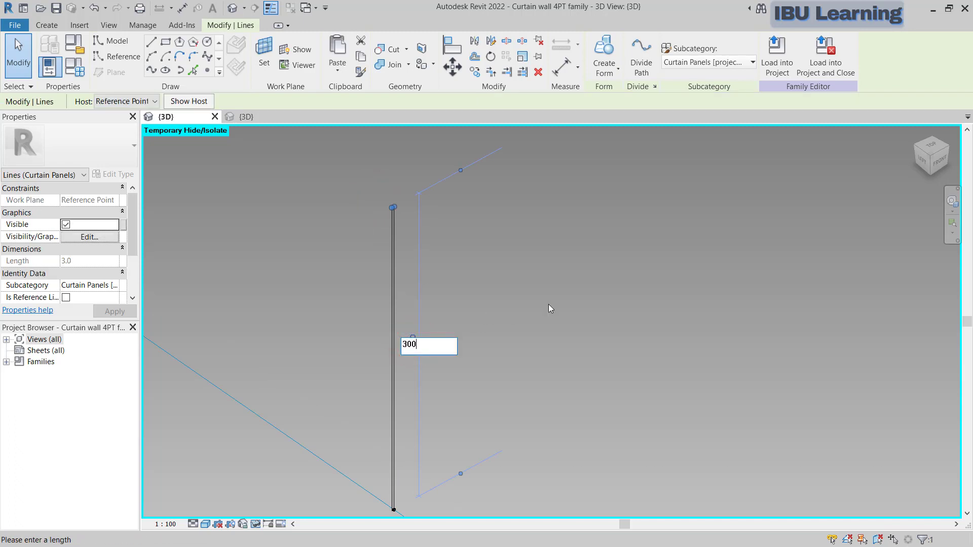
left_click(543, 304)
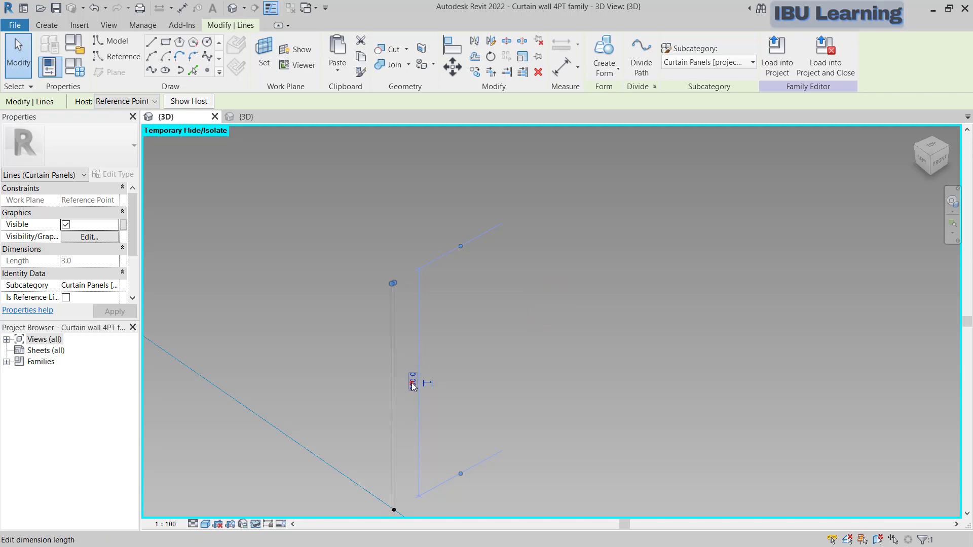
type("250")
left_click(524, 329)
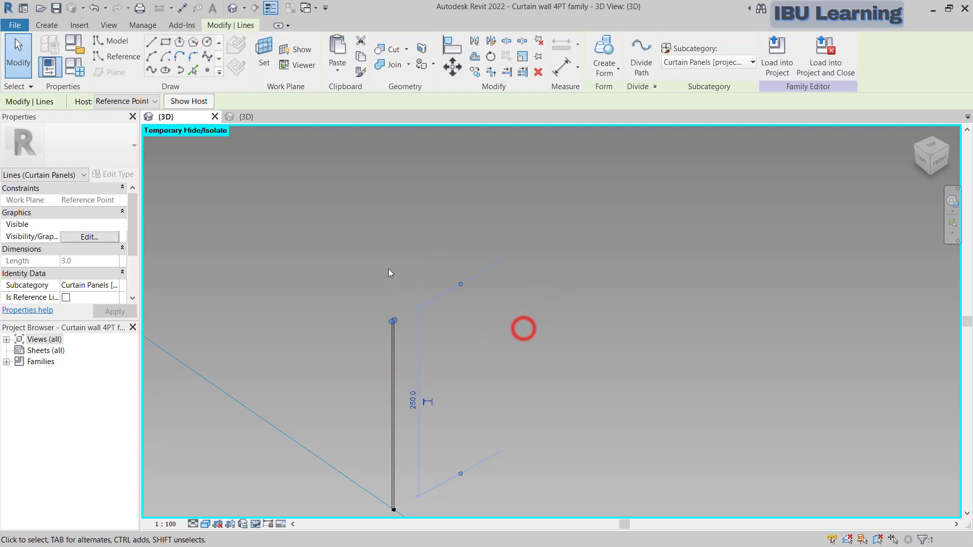
key("Escape")
Window-select the vertical line together with its base reference point
scroll(504, 341, "down", 3)
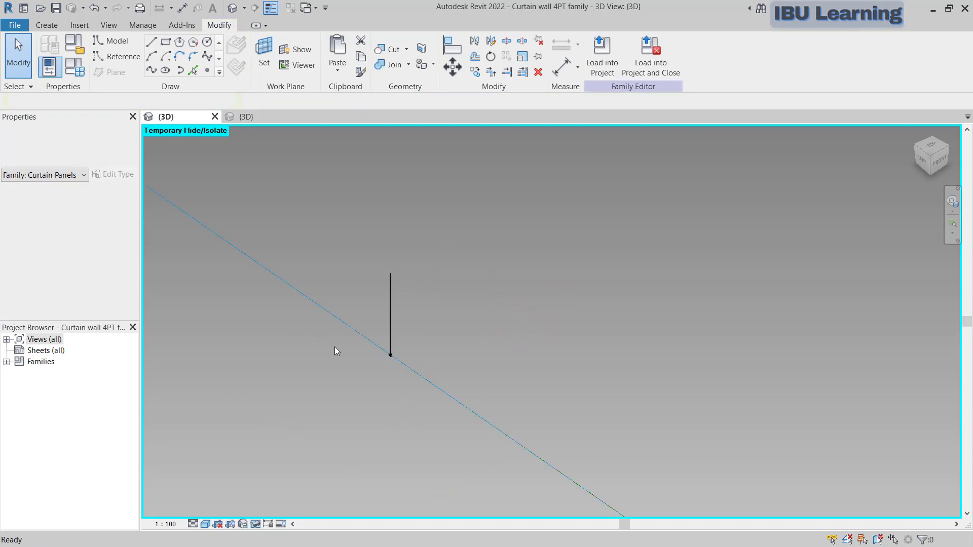
scroll(334, 346, "down", 3)
scroll(350, 335, "up", 3)
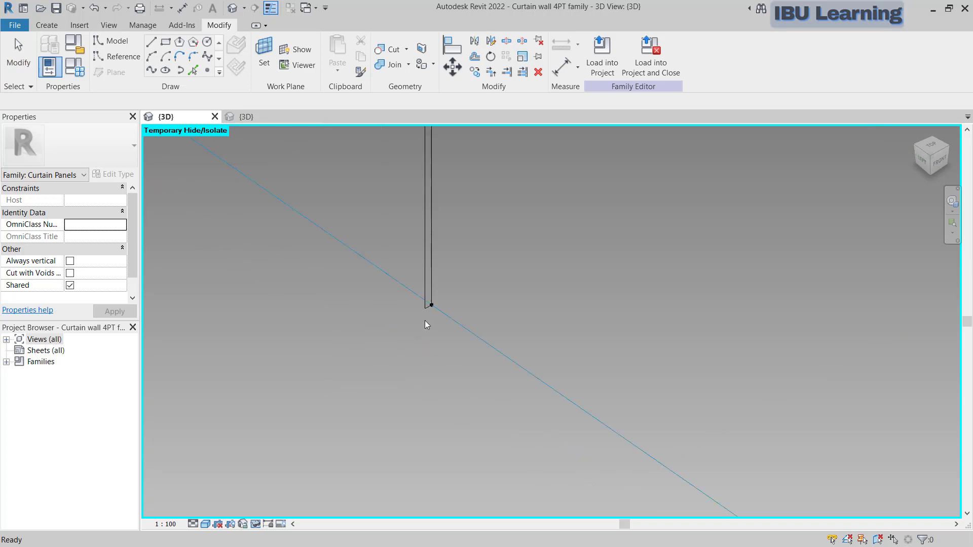
scroll(354, 385, "down", 3)
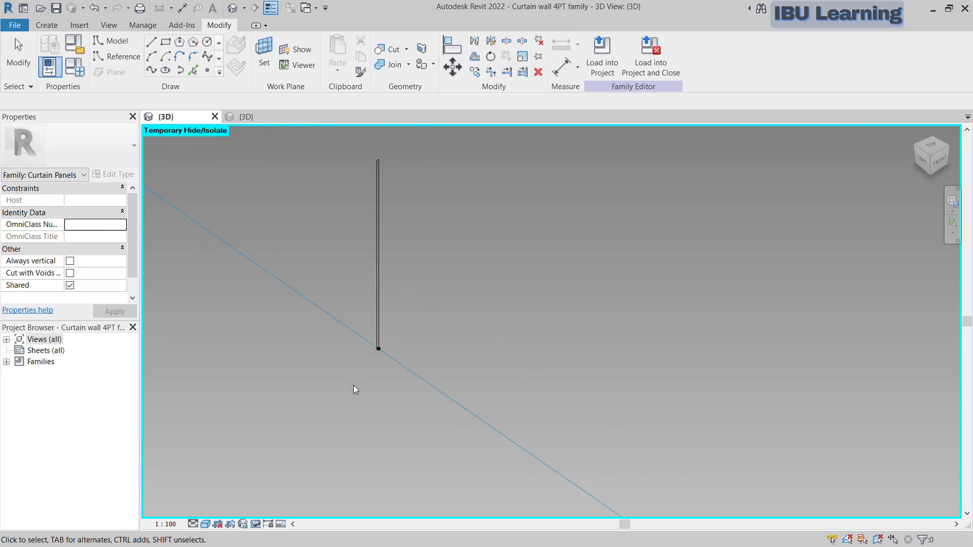
left_click_drag(326, 425, 421, 170)
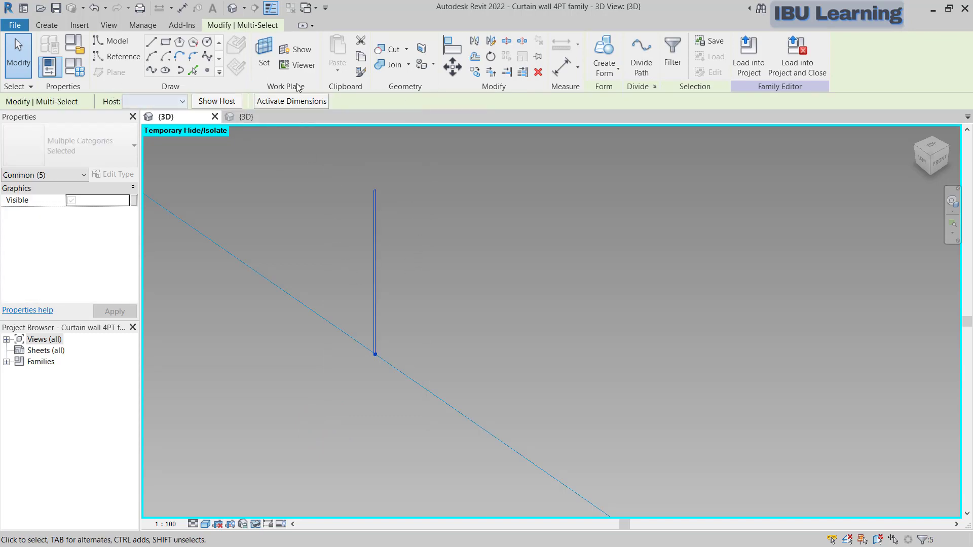
Copy the vertical fin line from its base point to the opposite panel edge
left_click(476, 74)
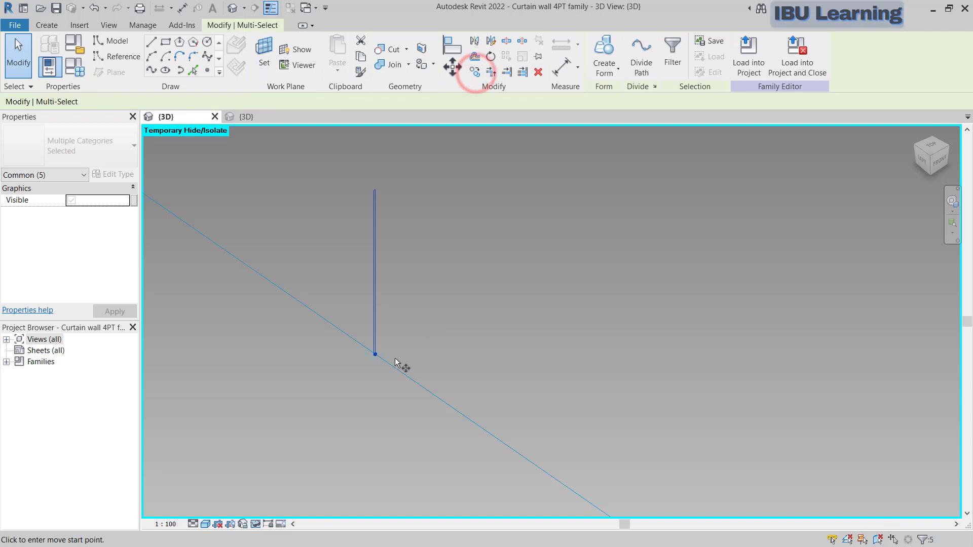
left_click_drag(358, 360, 378, 353)
scroll(554, 293, "down", 3)
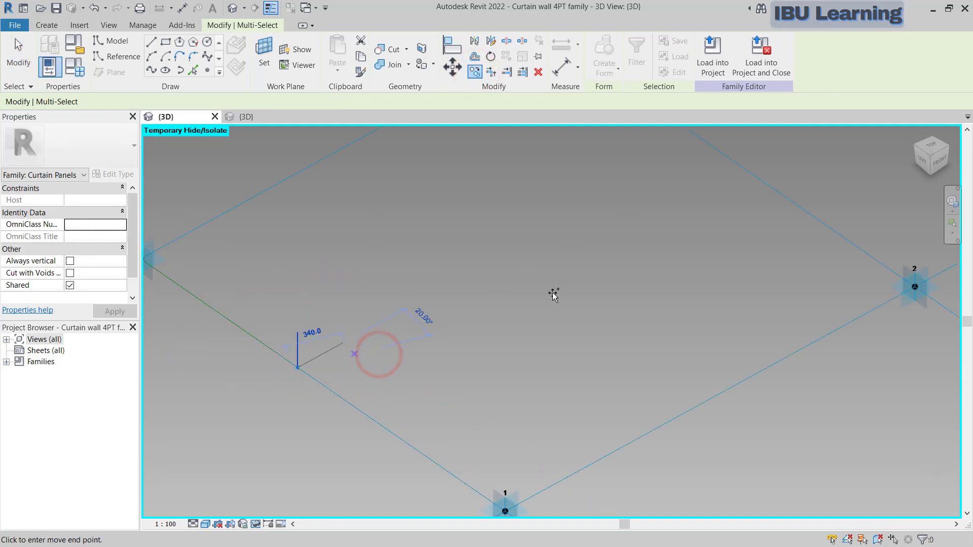
middle_click_drag(543, 314, 583, 288)
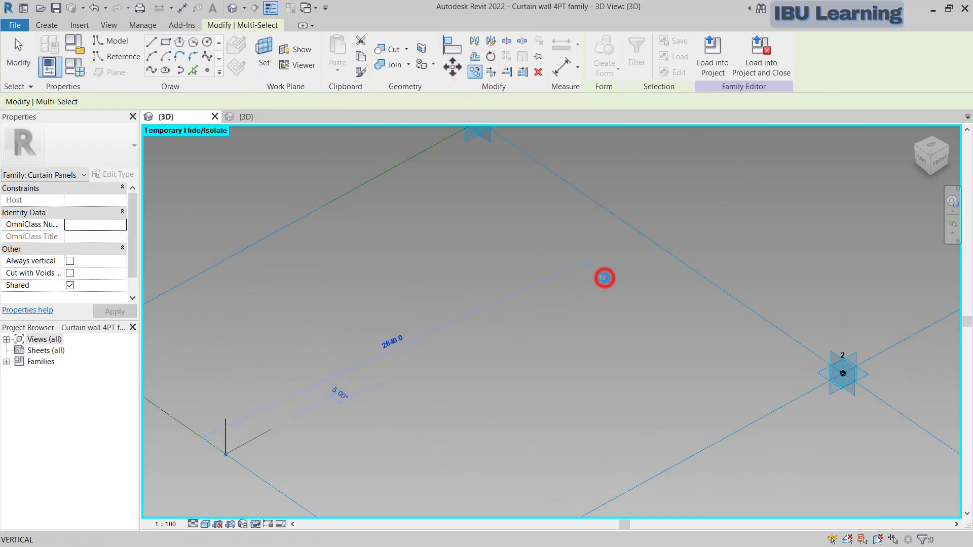
left_click(604, 276)
left_click(643, 269)
key("Escape")
scroll(608, 299, "up", 3)
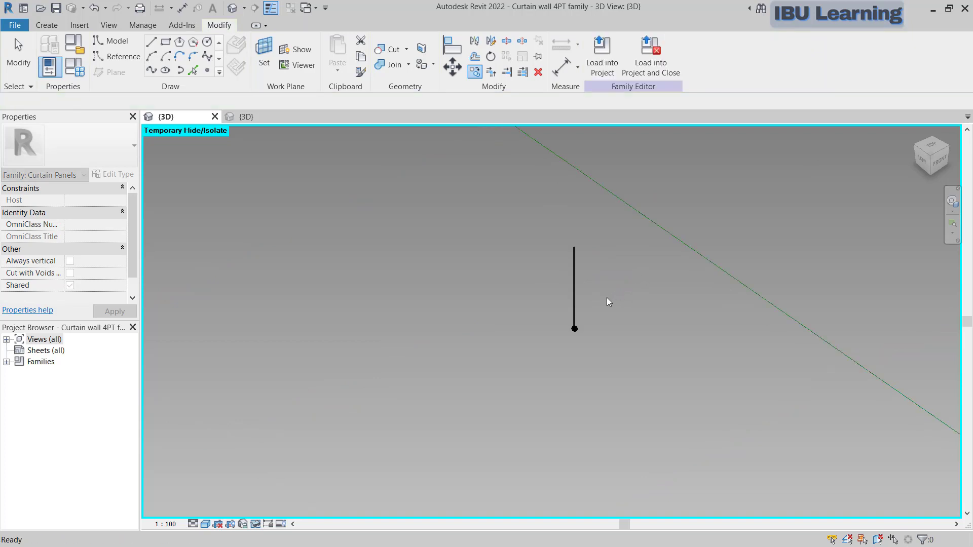
Rehost the copied line's base point onto the far edge line between points 2 and 3
left_click(577, 332)
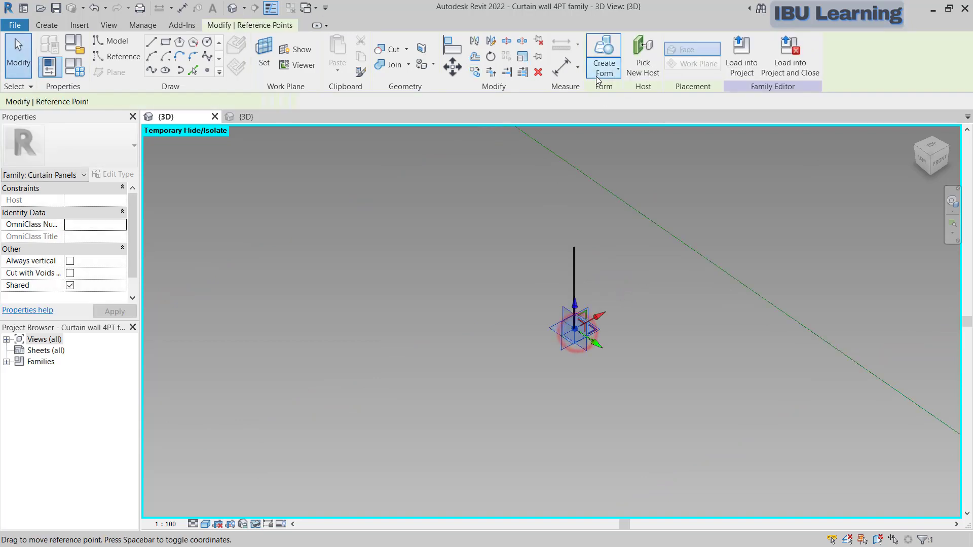
left_click(643, 63)
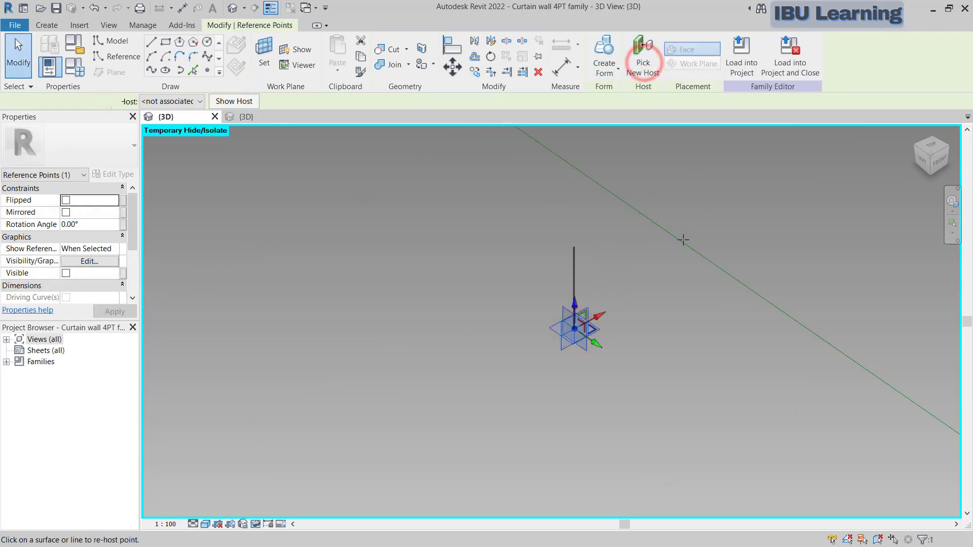
left_click(681, 240)
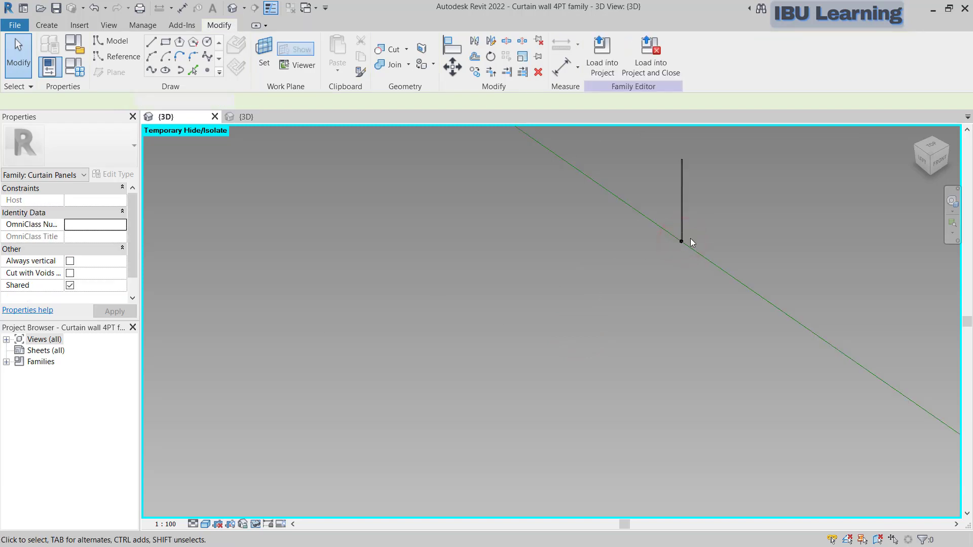
middle_click_drag(691, 238, 710, 227)
scroll(625, 268, "down", 6)
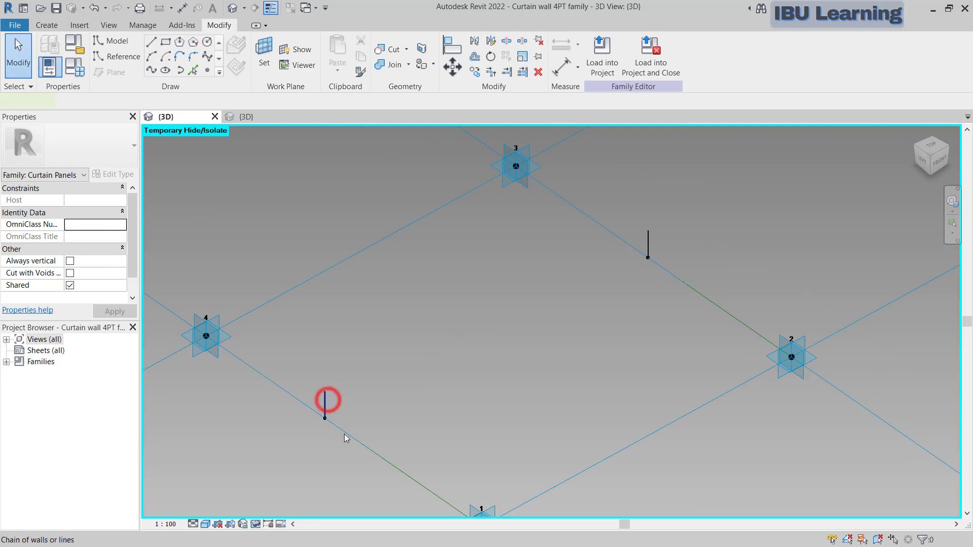
Create a solid fin form from the near vertical line and its edge reference line
left_click(327, 403)
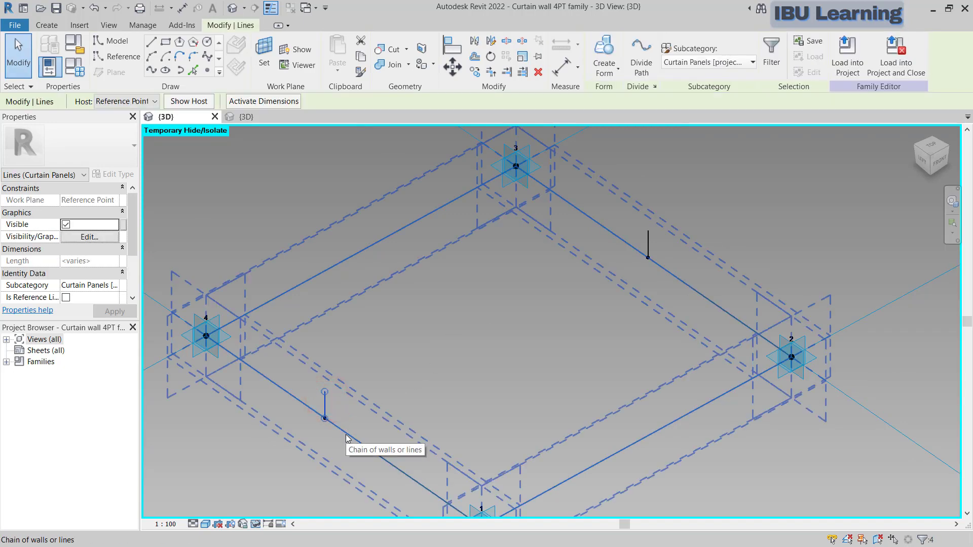
key("Tab")
left_click(343, 433, "ctrl")
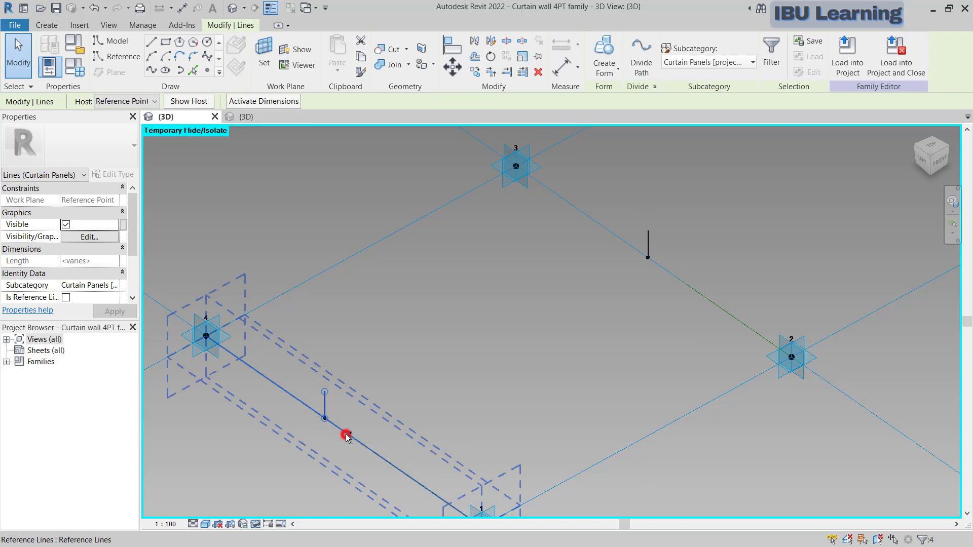
left_click(615, 72)
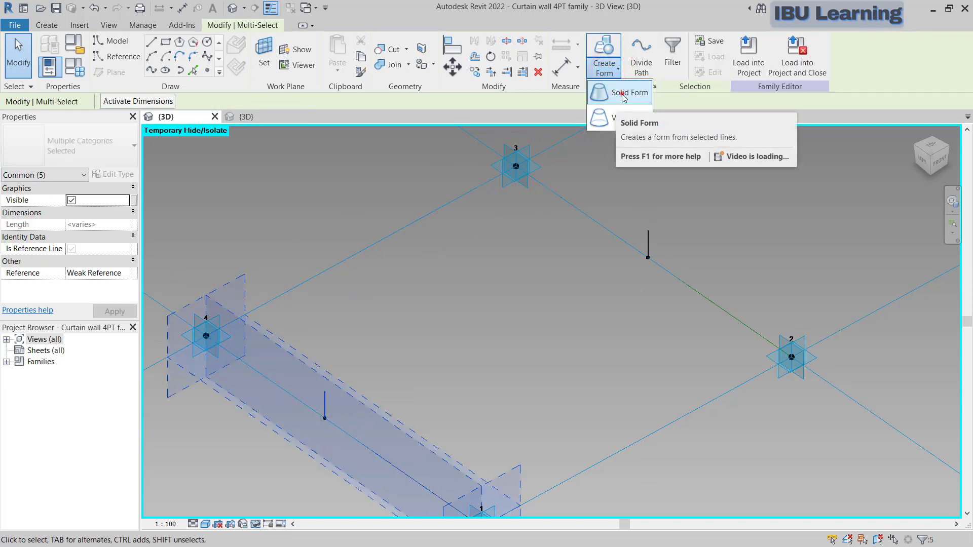
left_click(624, 94)
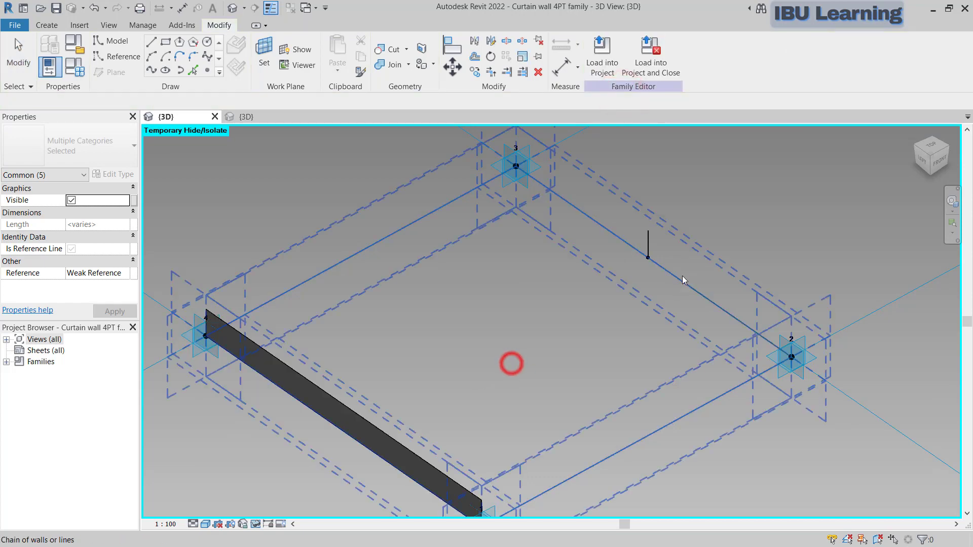
key("Escape")
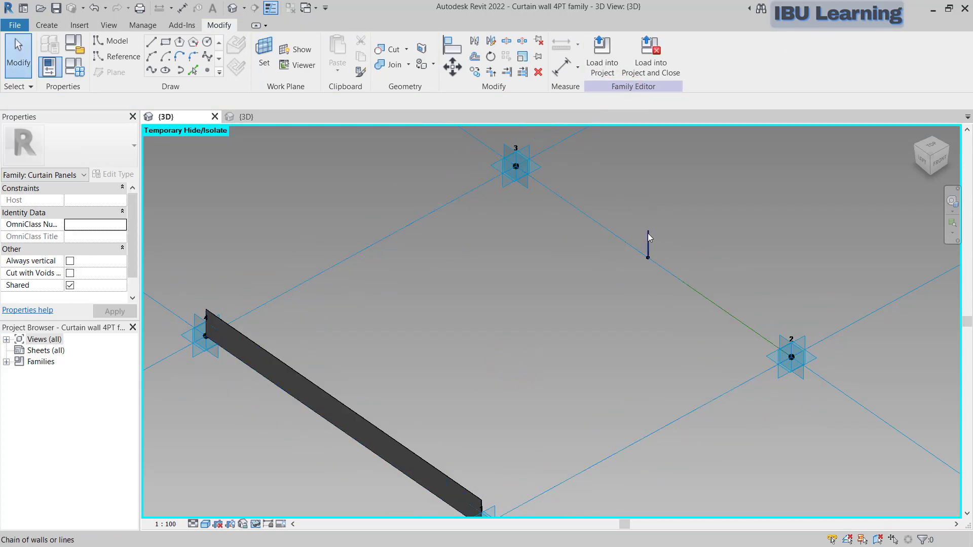
Create a second solid fin form along the far edge between points 2 and 3
left_click(574, 319)
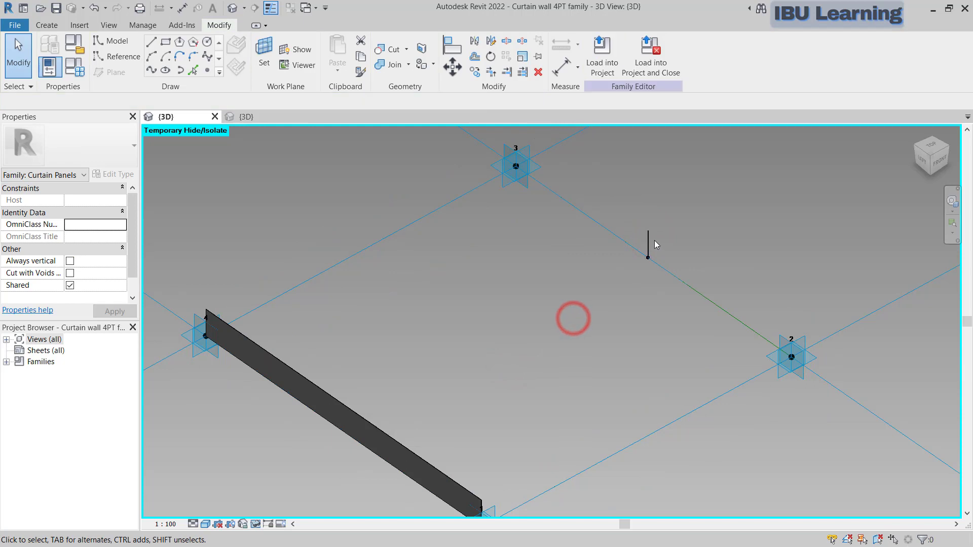
left_click(673, 279)
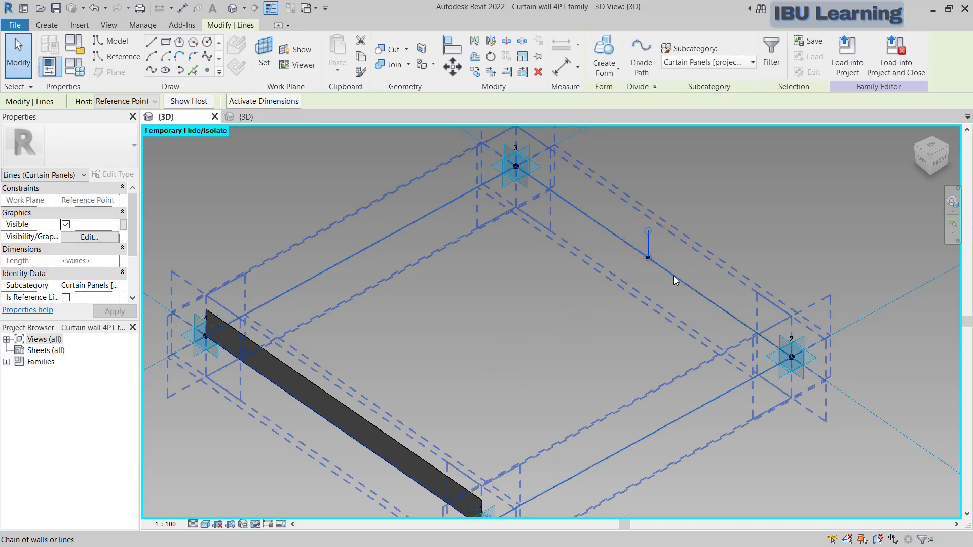
left_click(674, 277)
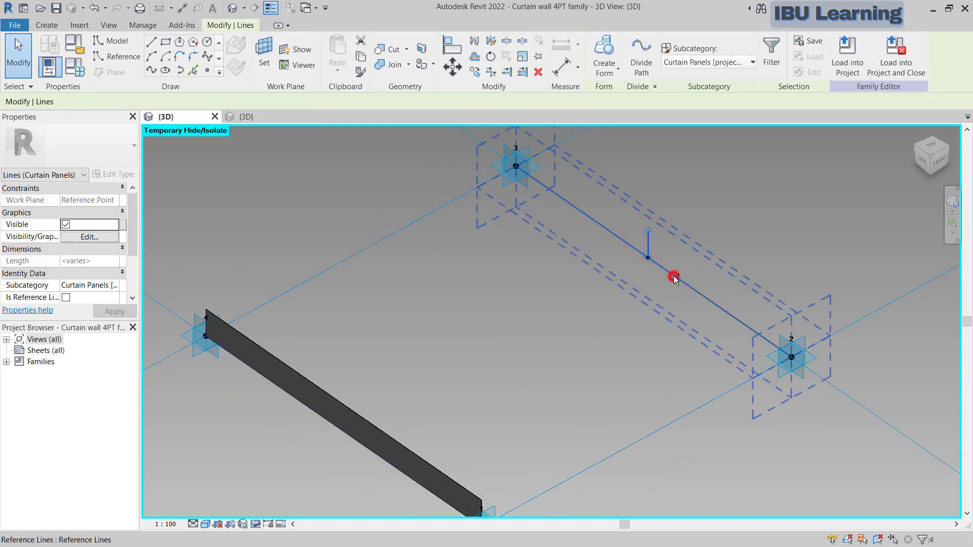
left_click(617, 68)
left_click(614, 90)
Reset Temporary Hide/Isolate with HR to show the blue glass panel again
left_click(448, 410)
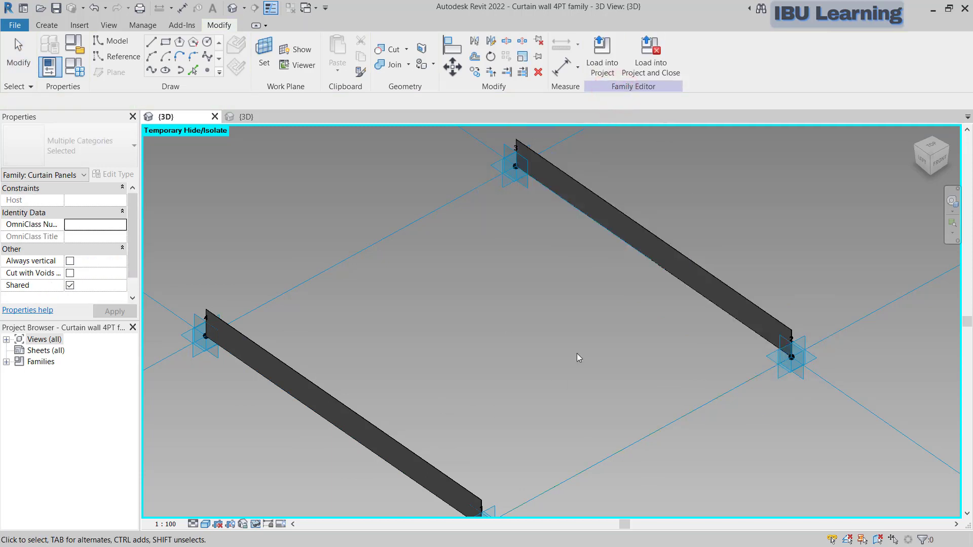
key("h")
key("r")
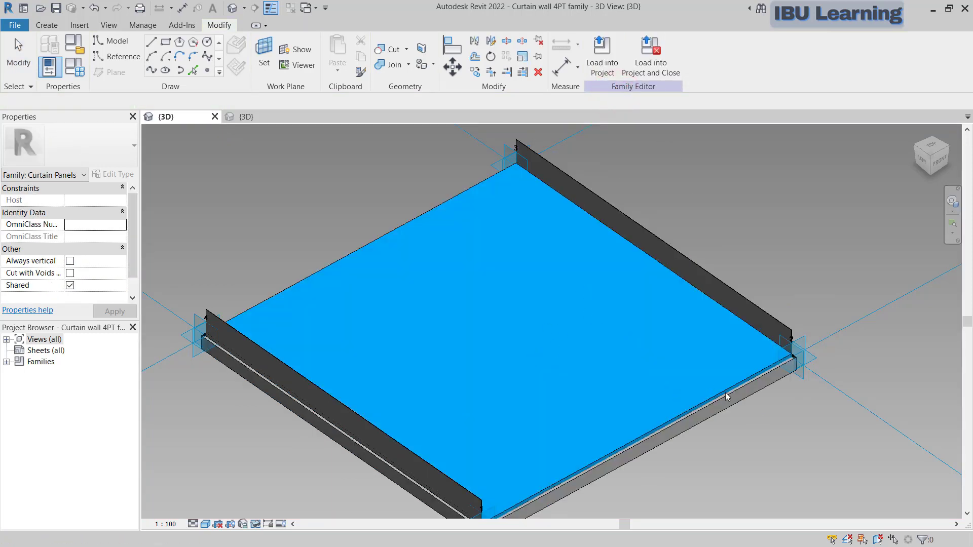
key("Escape")
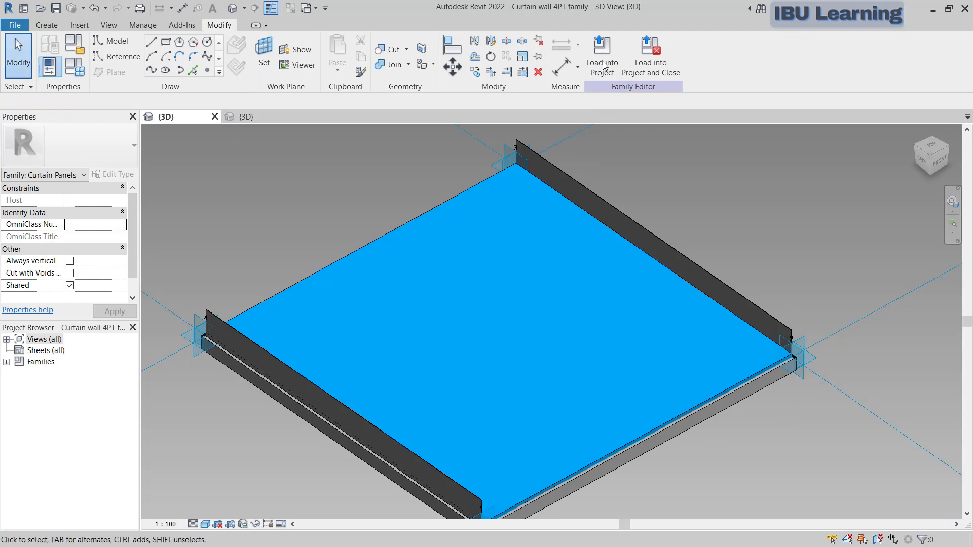
Load the finned panel family into the project, overwriting the old version, and set Realistic style
left_click(602, 63)
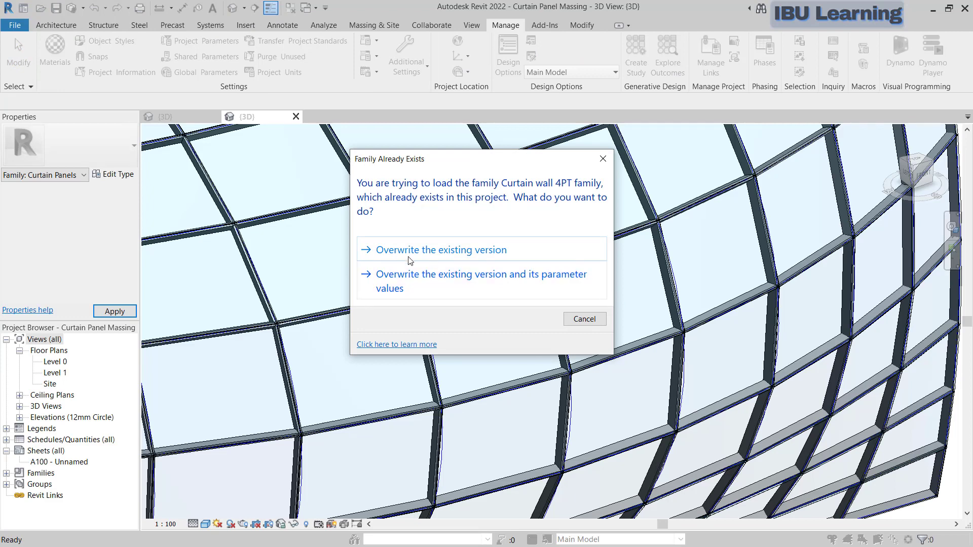
left_click(404, 250)
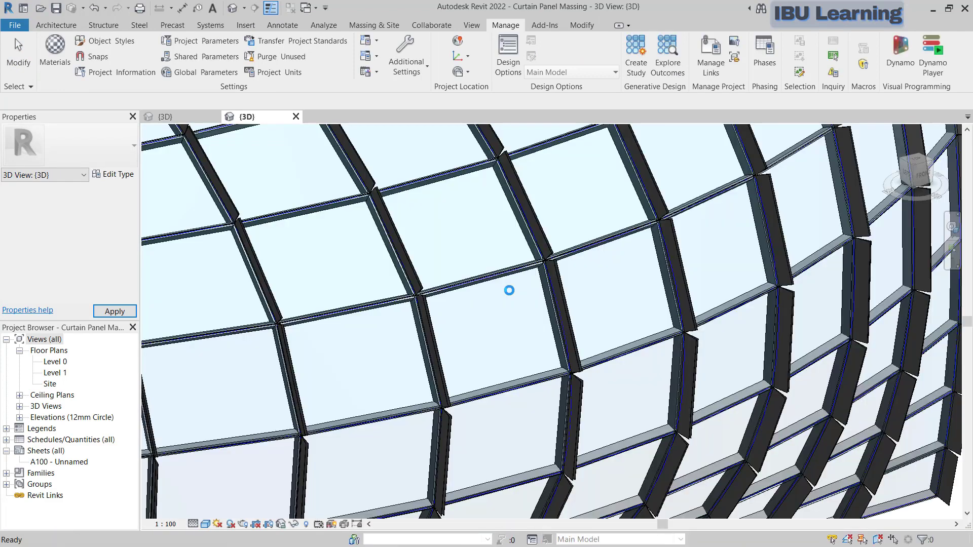
scroll(509, 304, "down", 5)
middle_click_drag(506, 314, 535, 406, "shift")
scroll(349, 420, "up", 5)
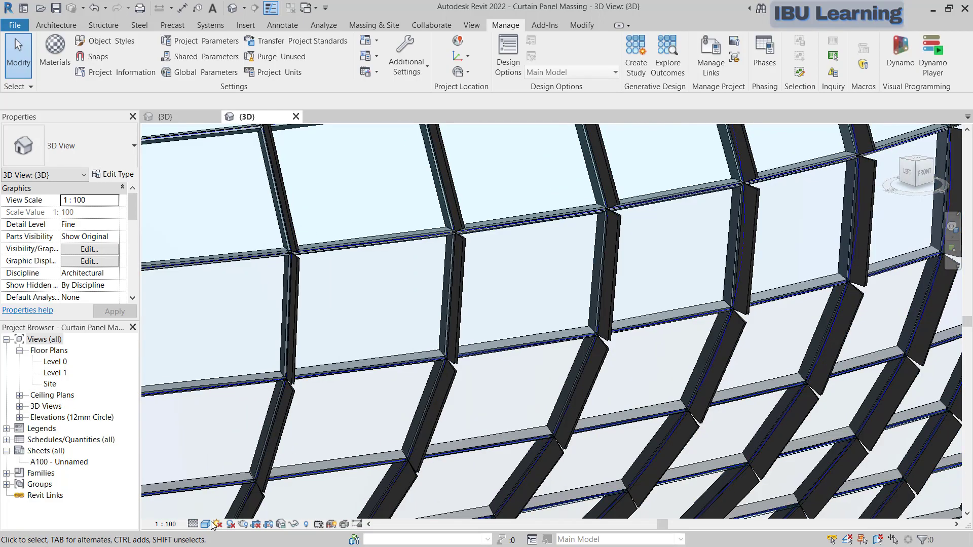
left_click(206, 524)
left_click(220, 509)
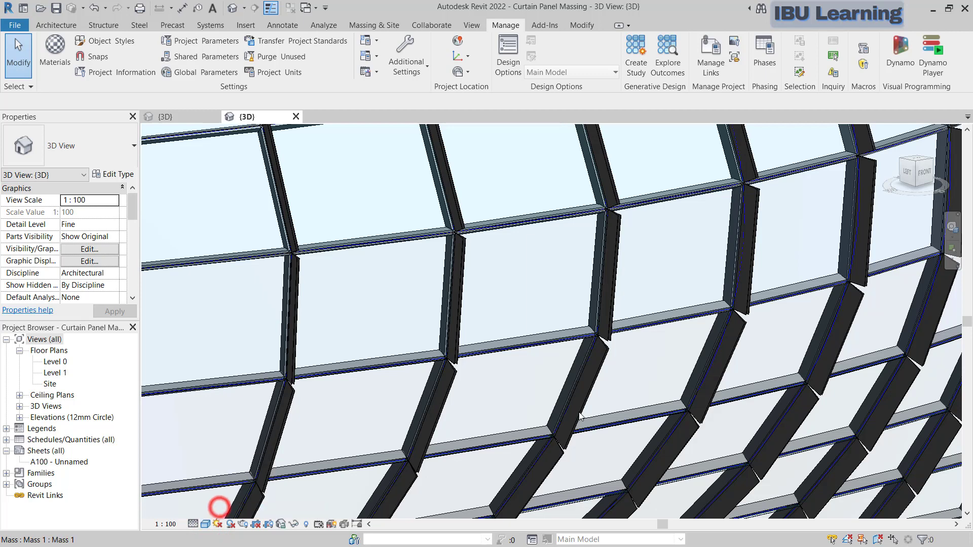